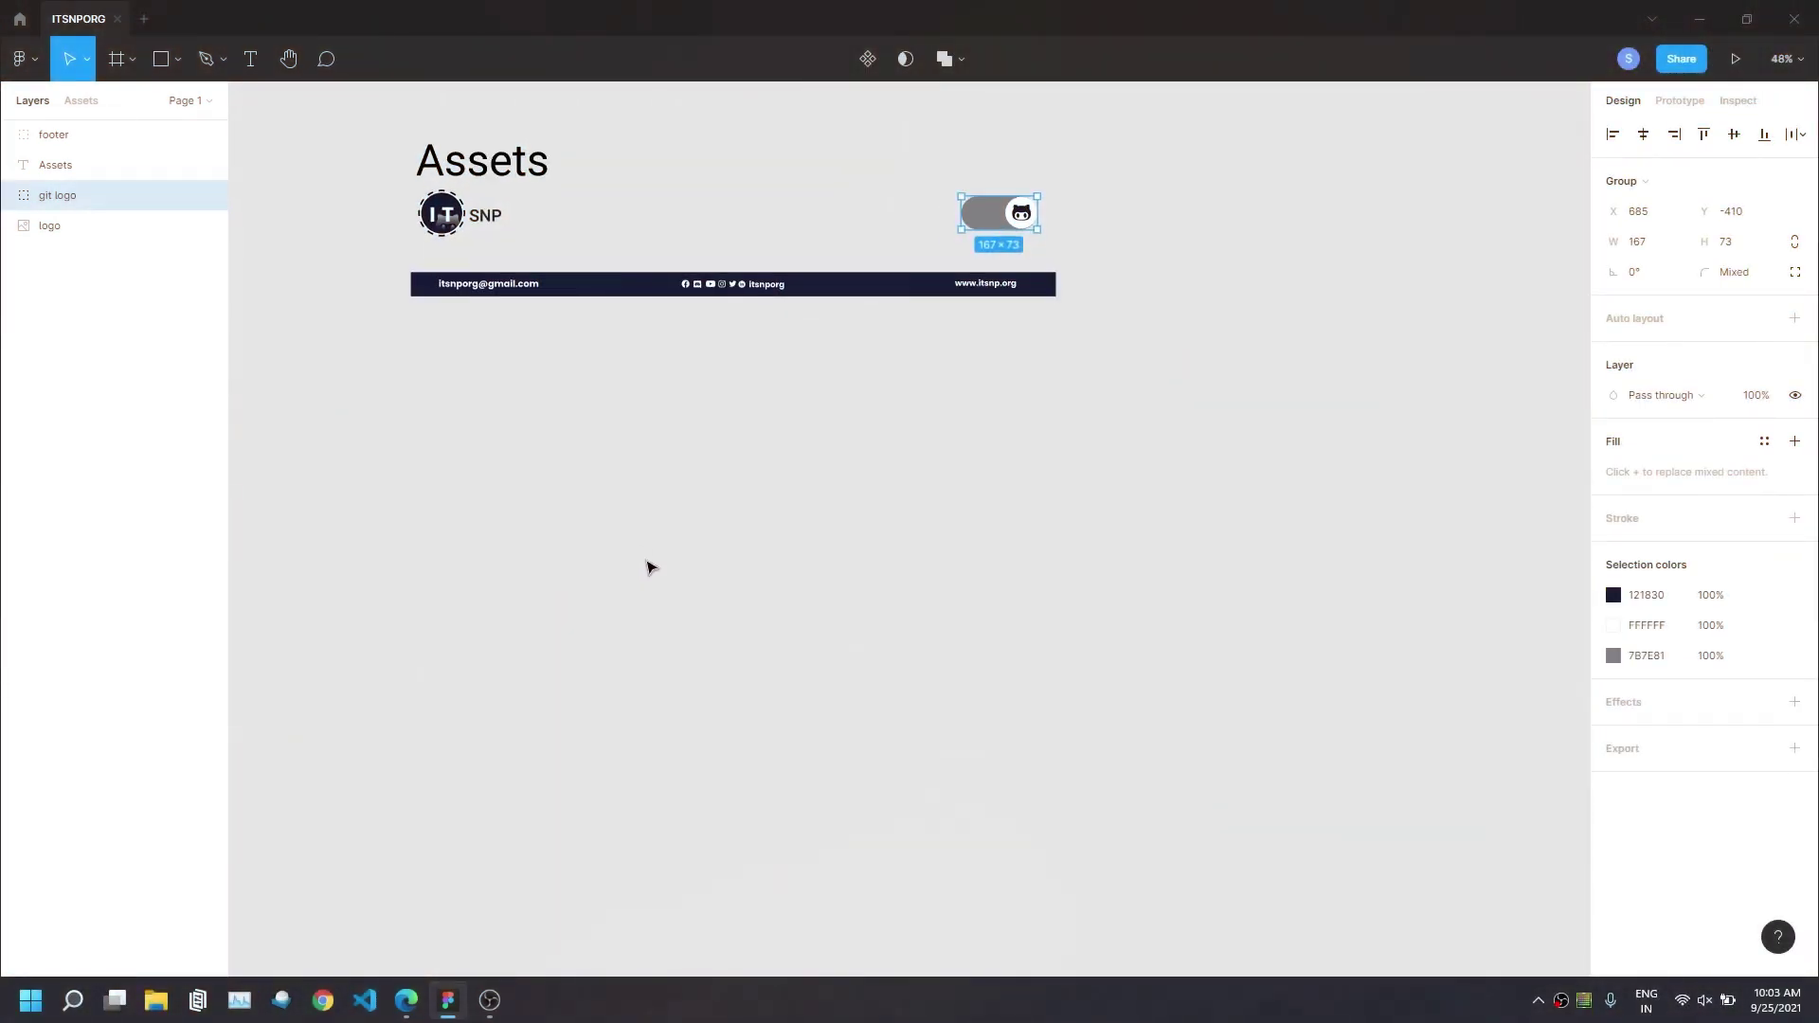
# Draw a new 1420×540 frame and align it under the footer's left edge.
pyautogui.click(110, 76)
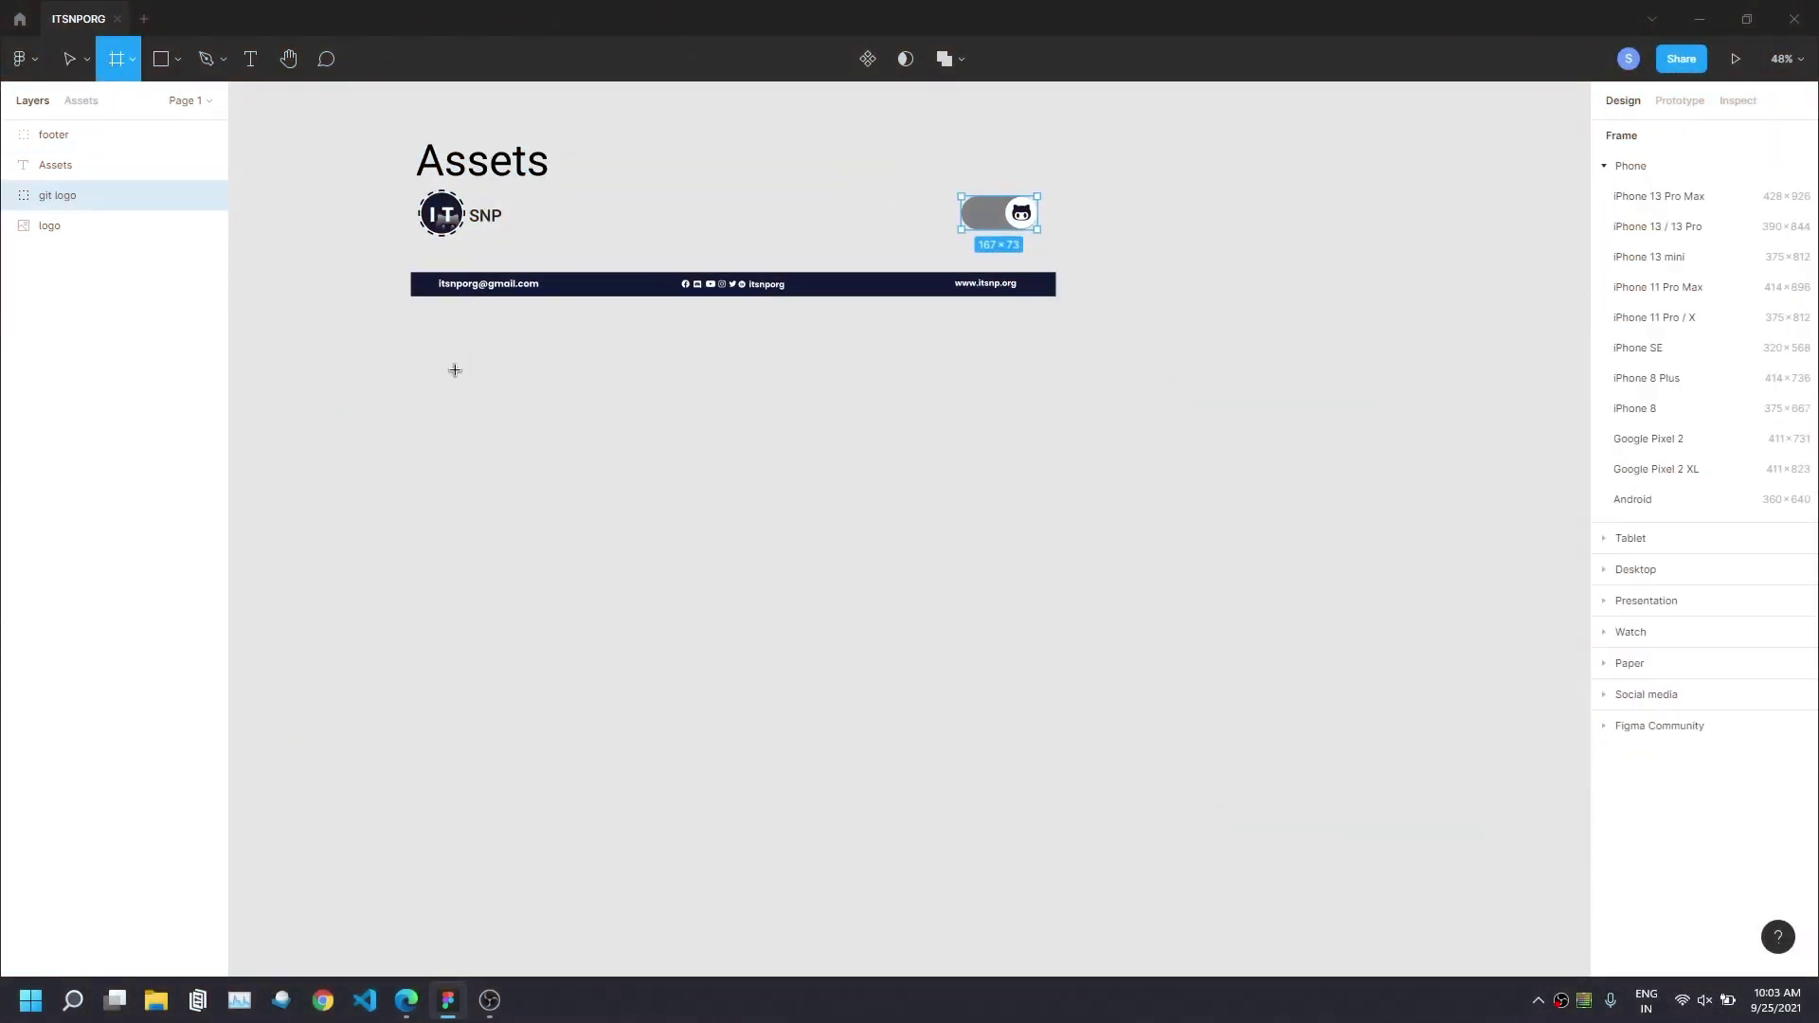
pyautogui.moveTo(443, 385); pyautogui.dragTo(620, 469)
pyautogui.write('1420')
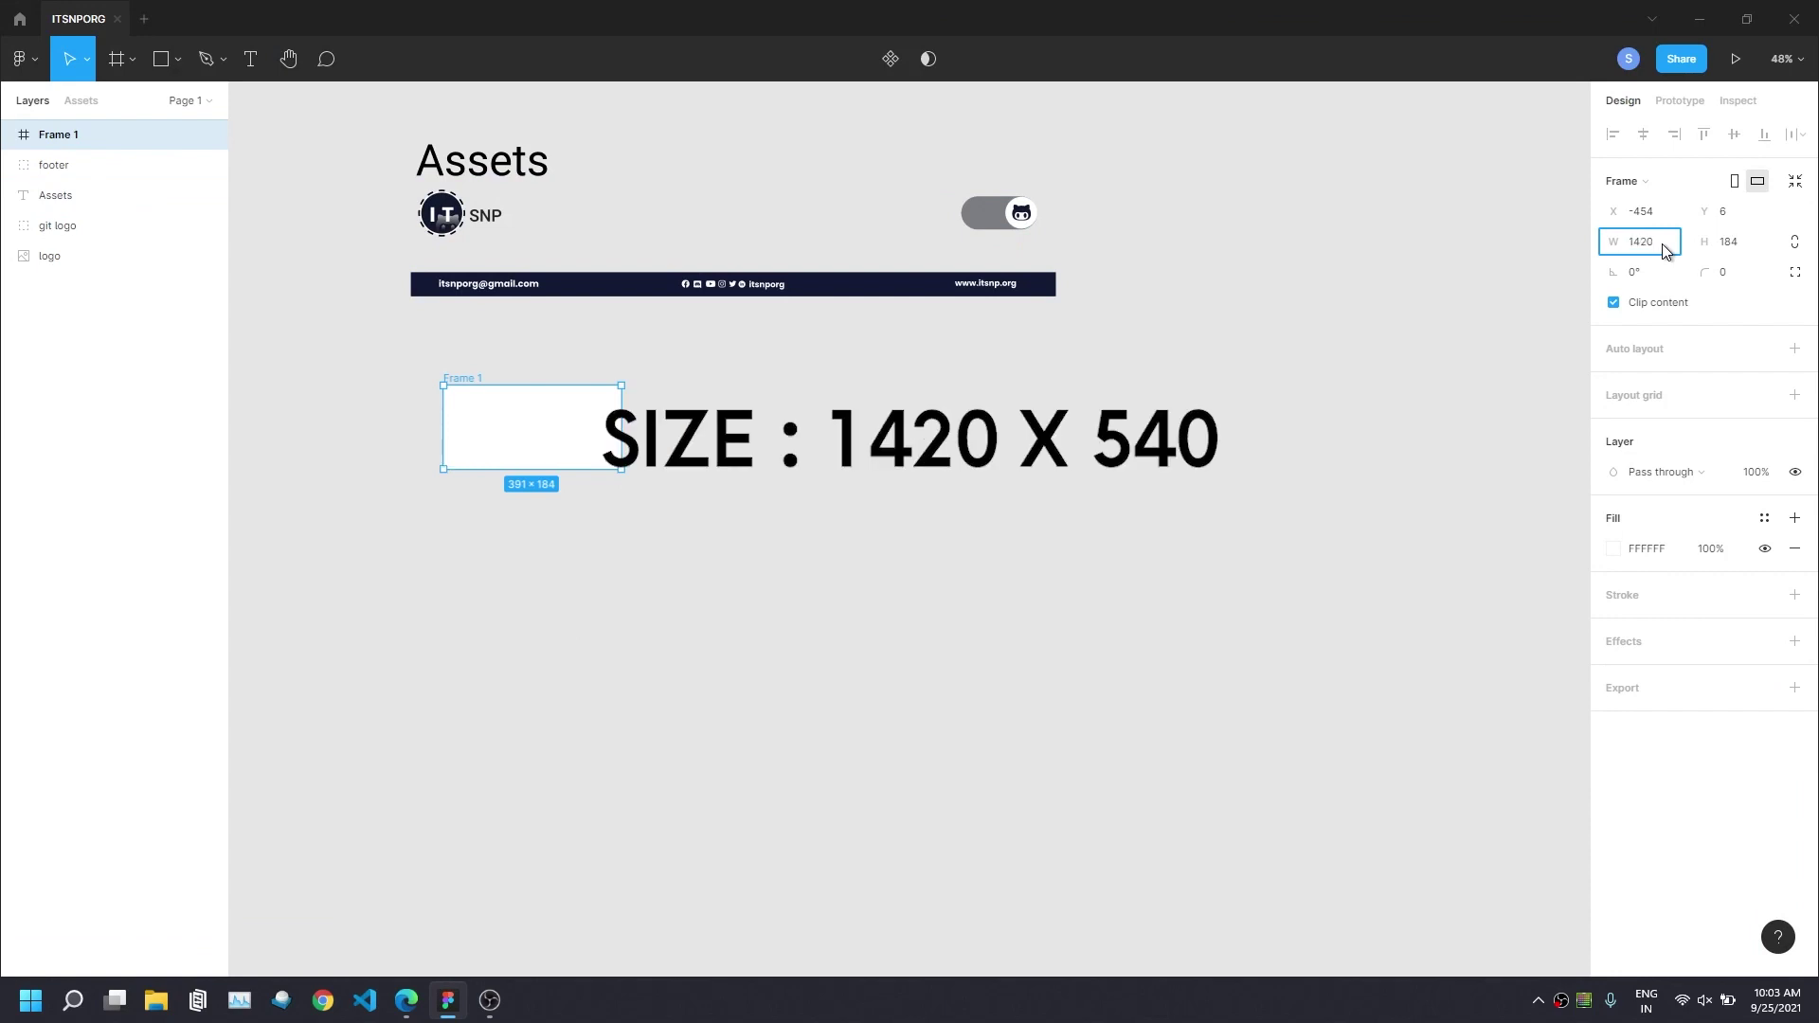
pyautogui.press('Tab')
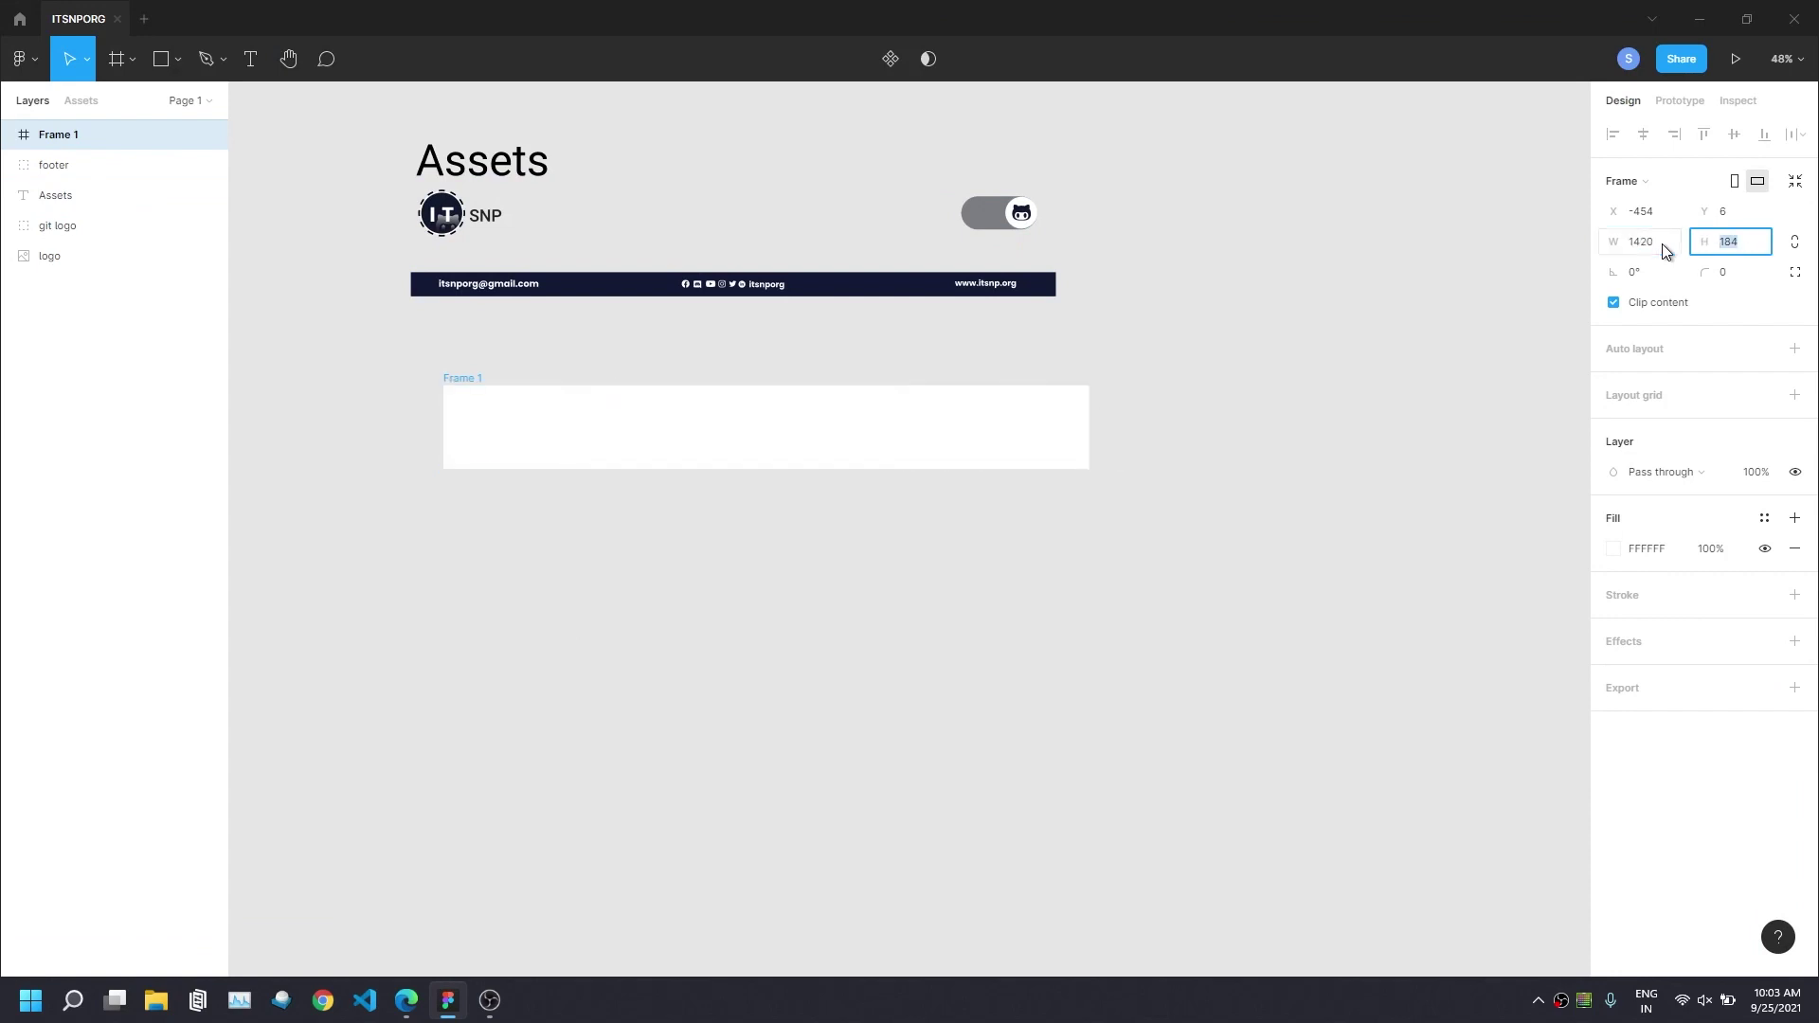
pyautogui.write('540')
pyautogui.press('Return')
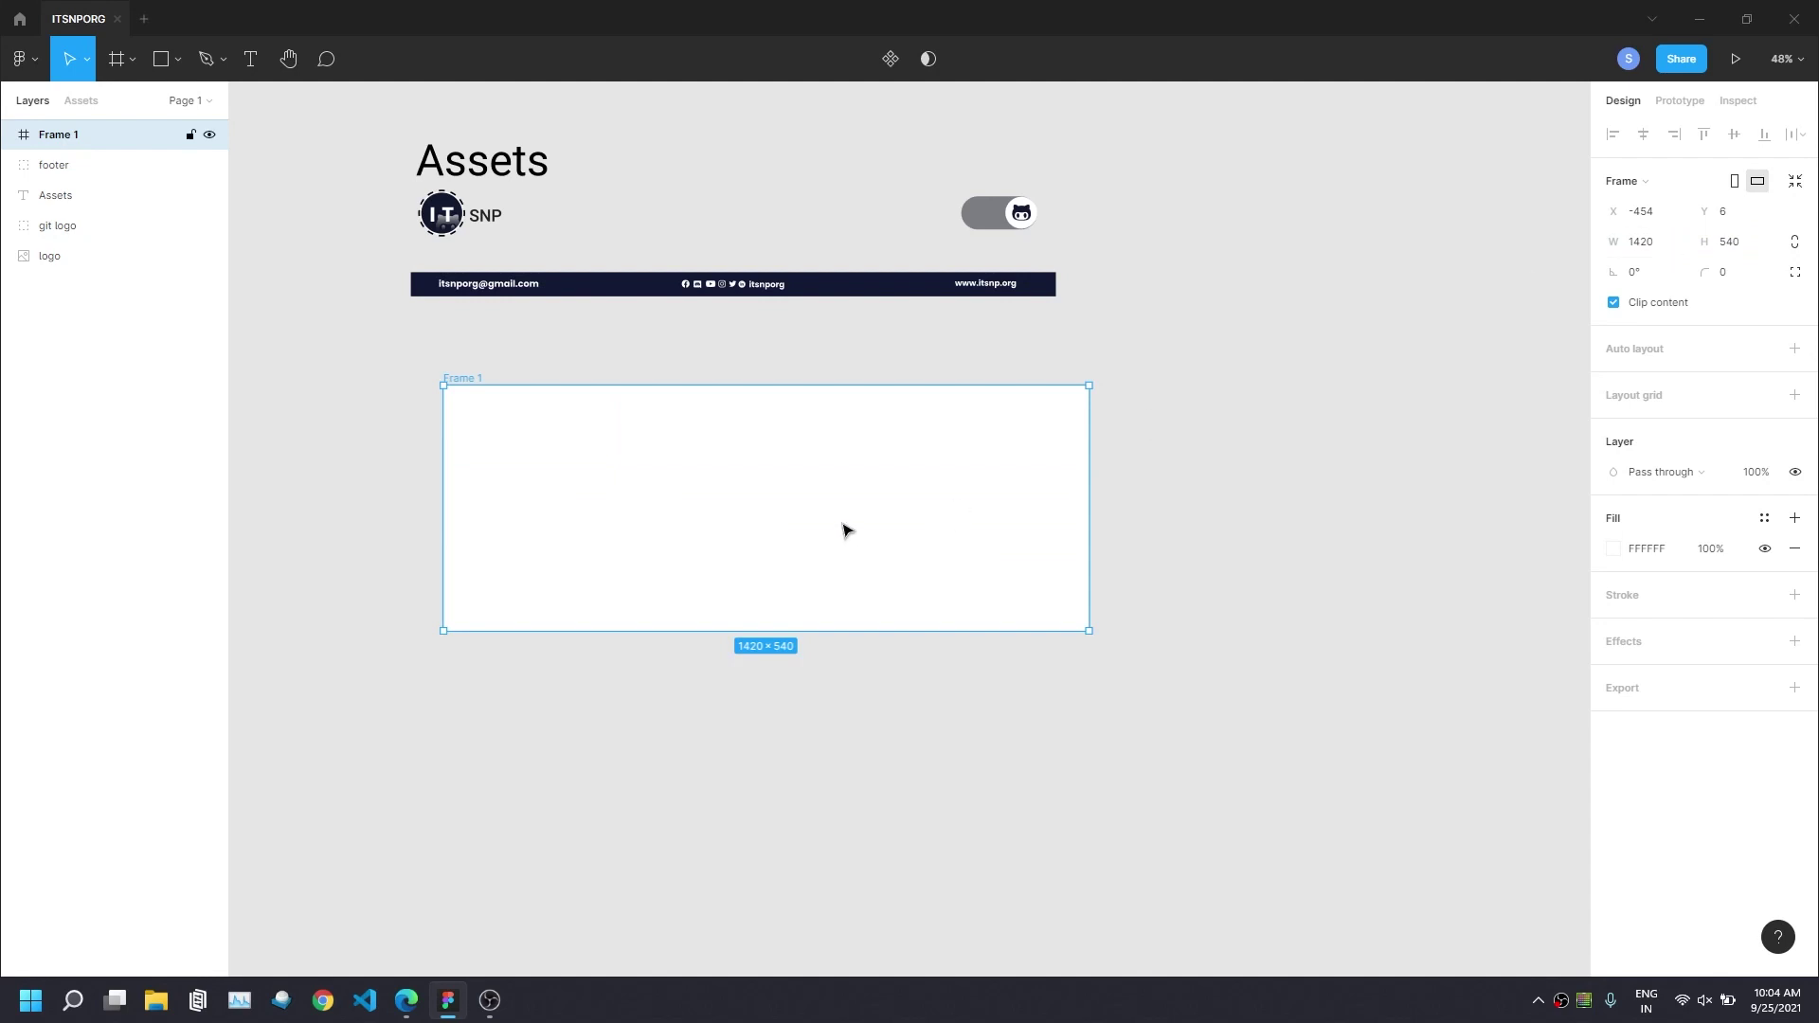
pyautogui.moveTo(847, 530); pyautogui.dragTo(582, 525)
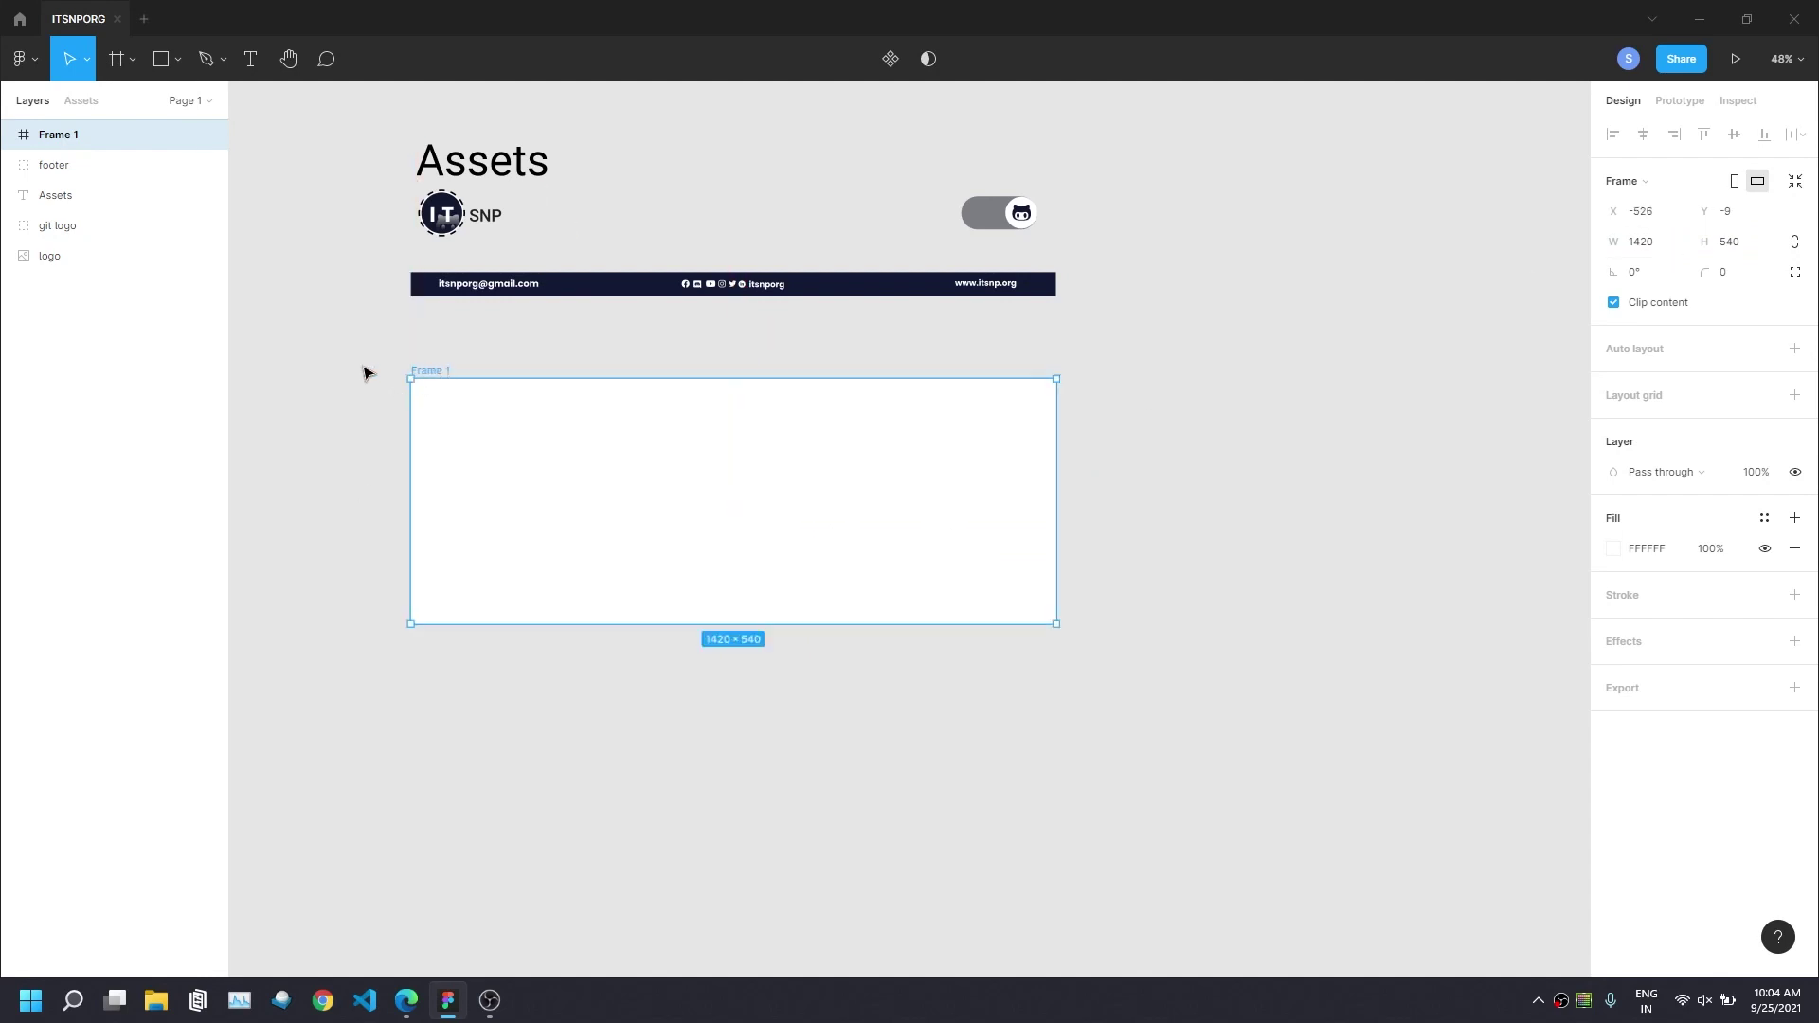
pyautogui.keyDown('ctrl'); pyautogui.scroll(5, 368, 372); pyautogui.keyUp('ctrl')
# Change Frame 1's fill from white to light blue EBF2FF.
pyautogui.hscroll(1, 406, 378)
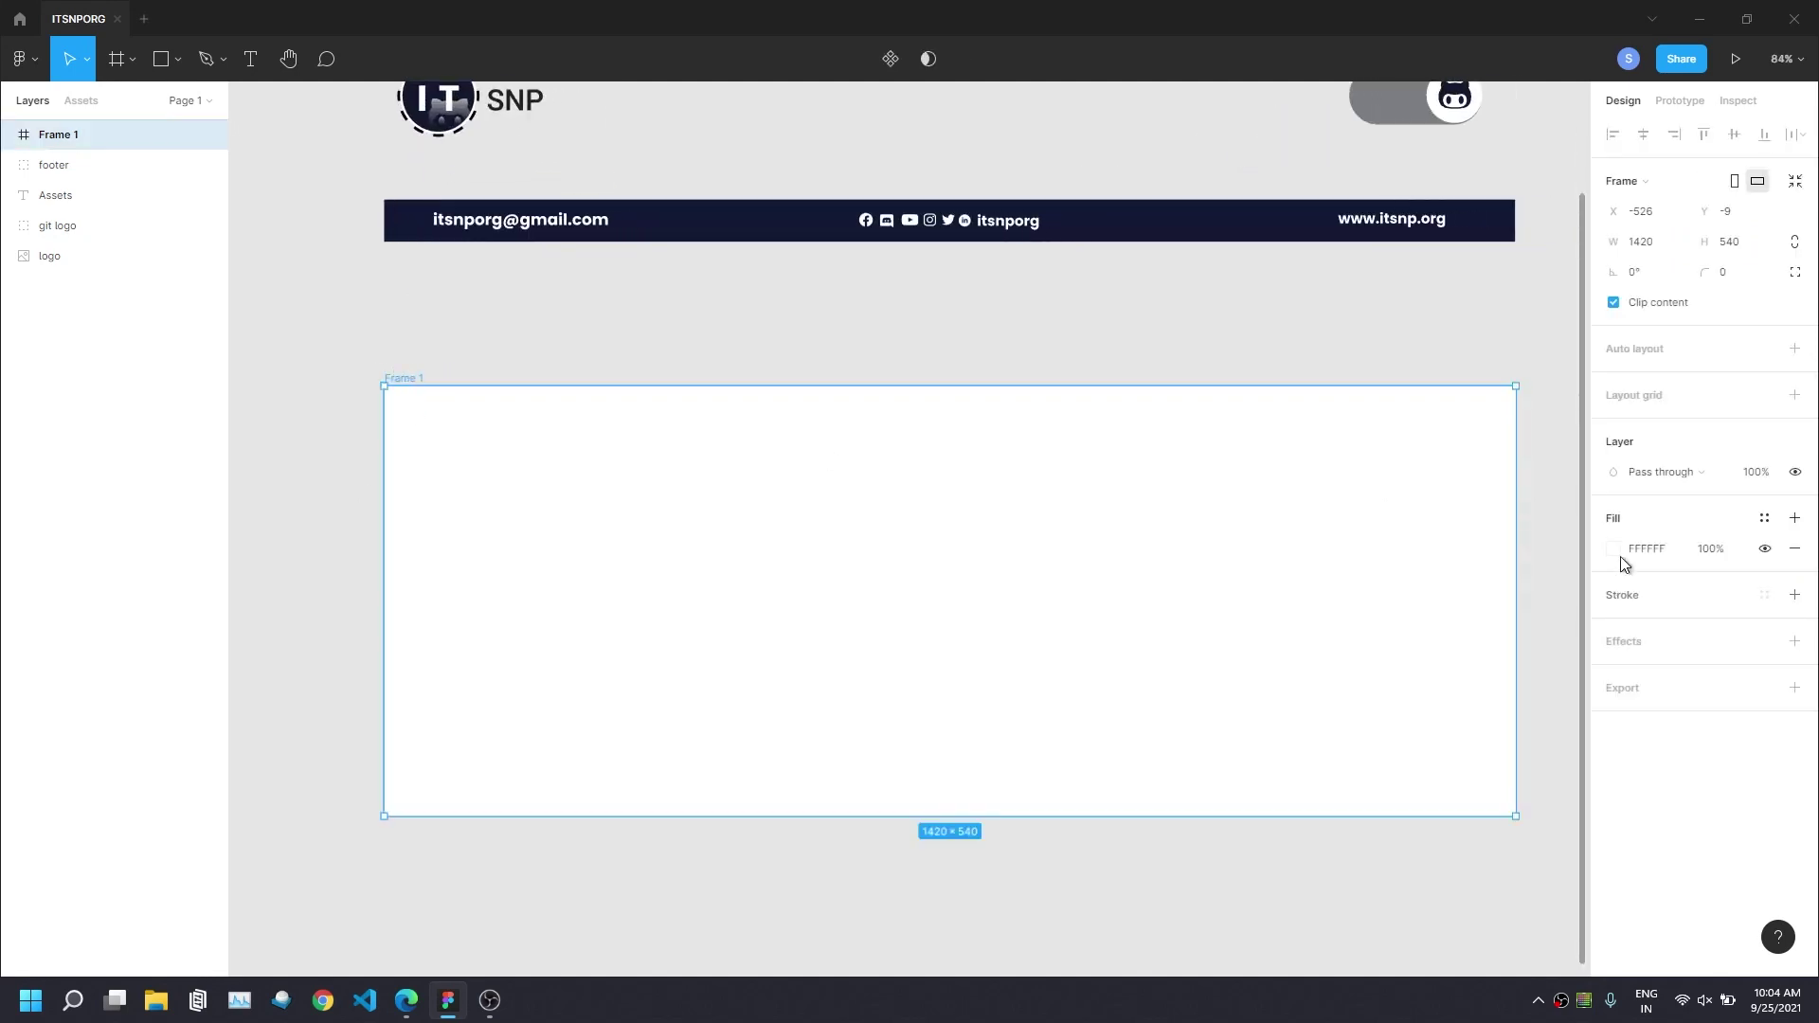
pyautogui.click(1613, 550)
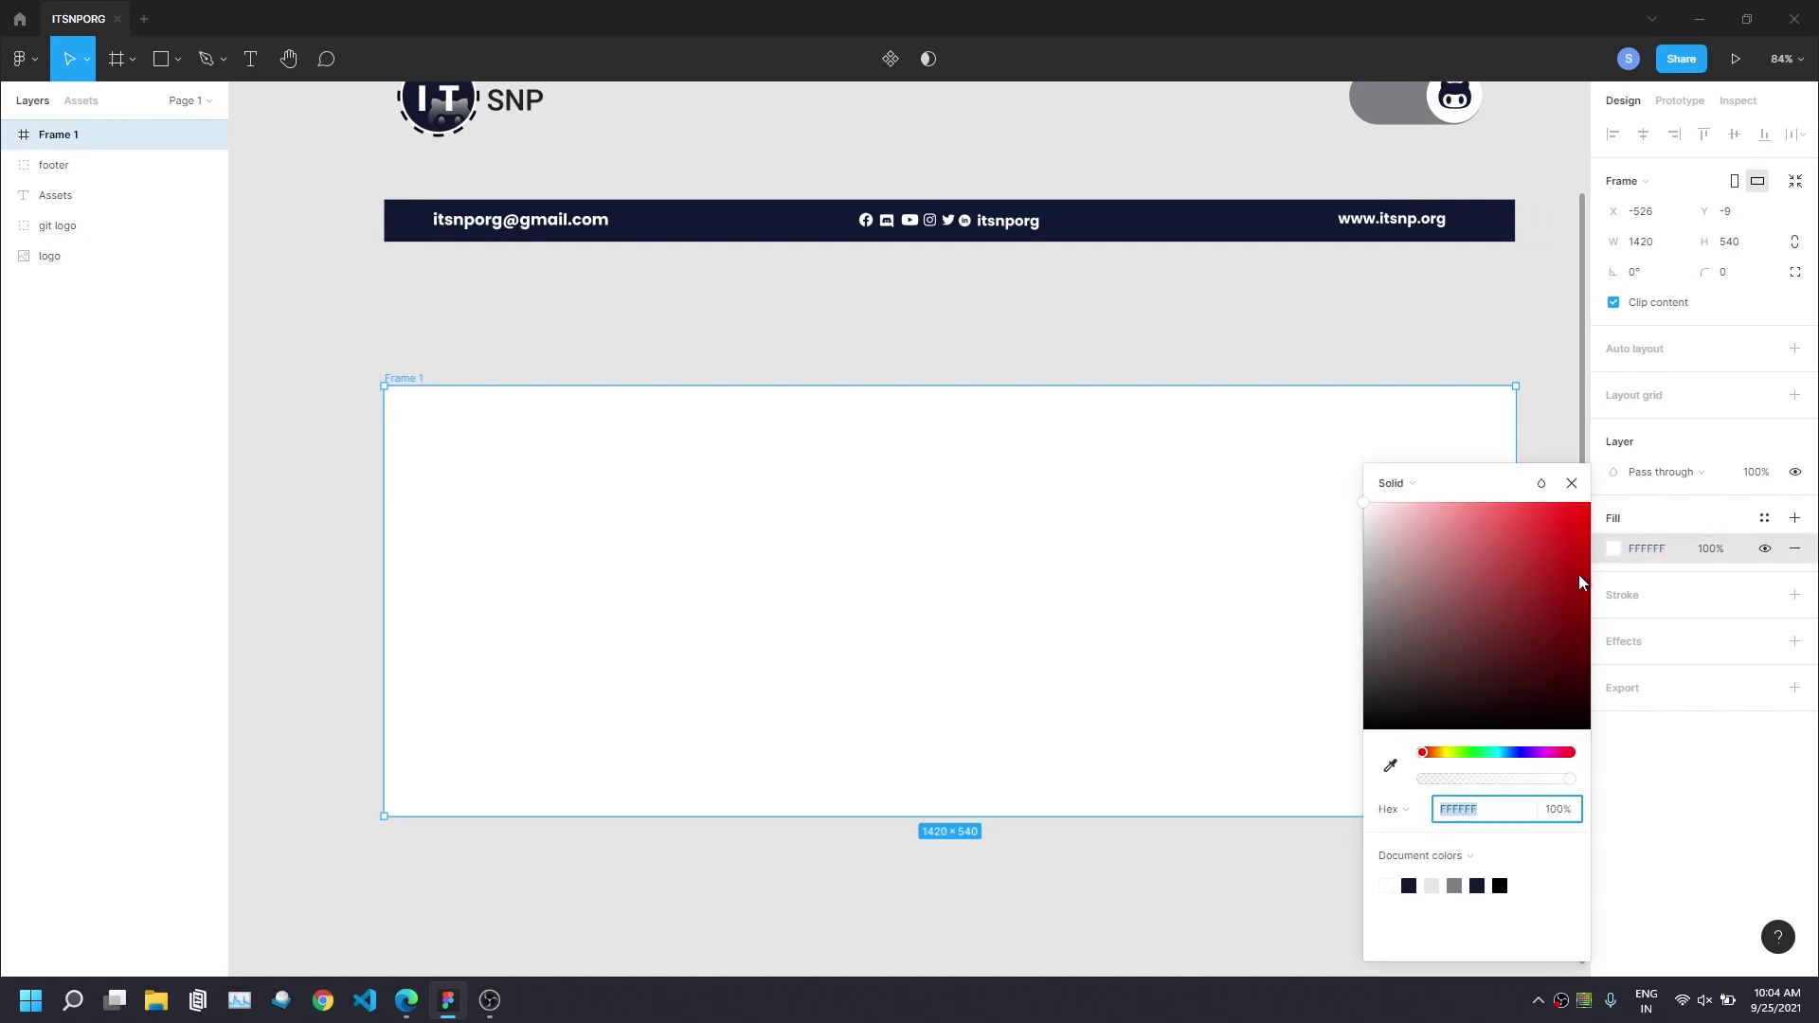
pyautogui.click(1510, 758)
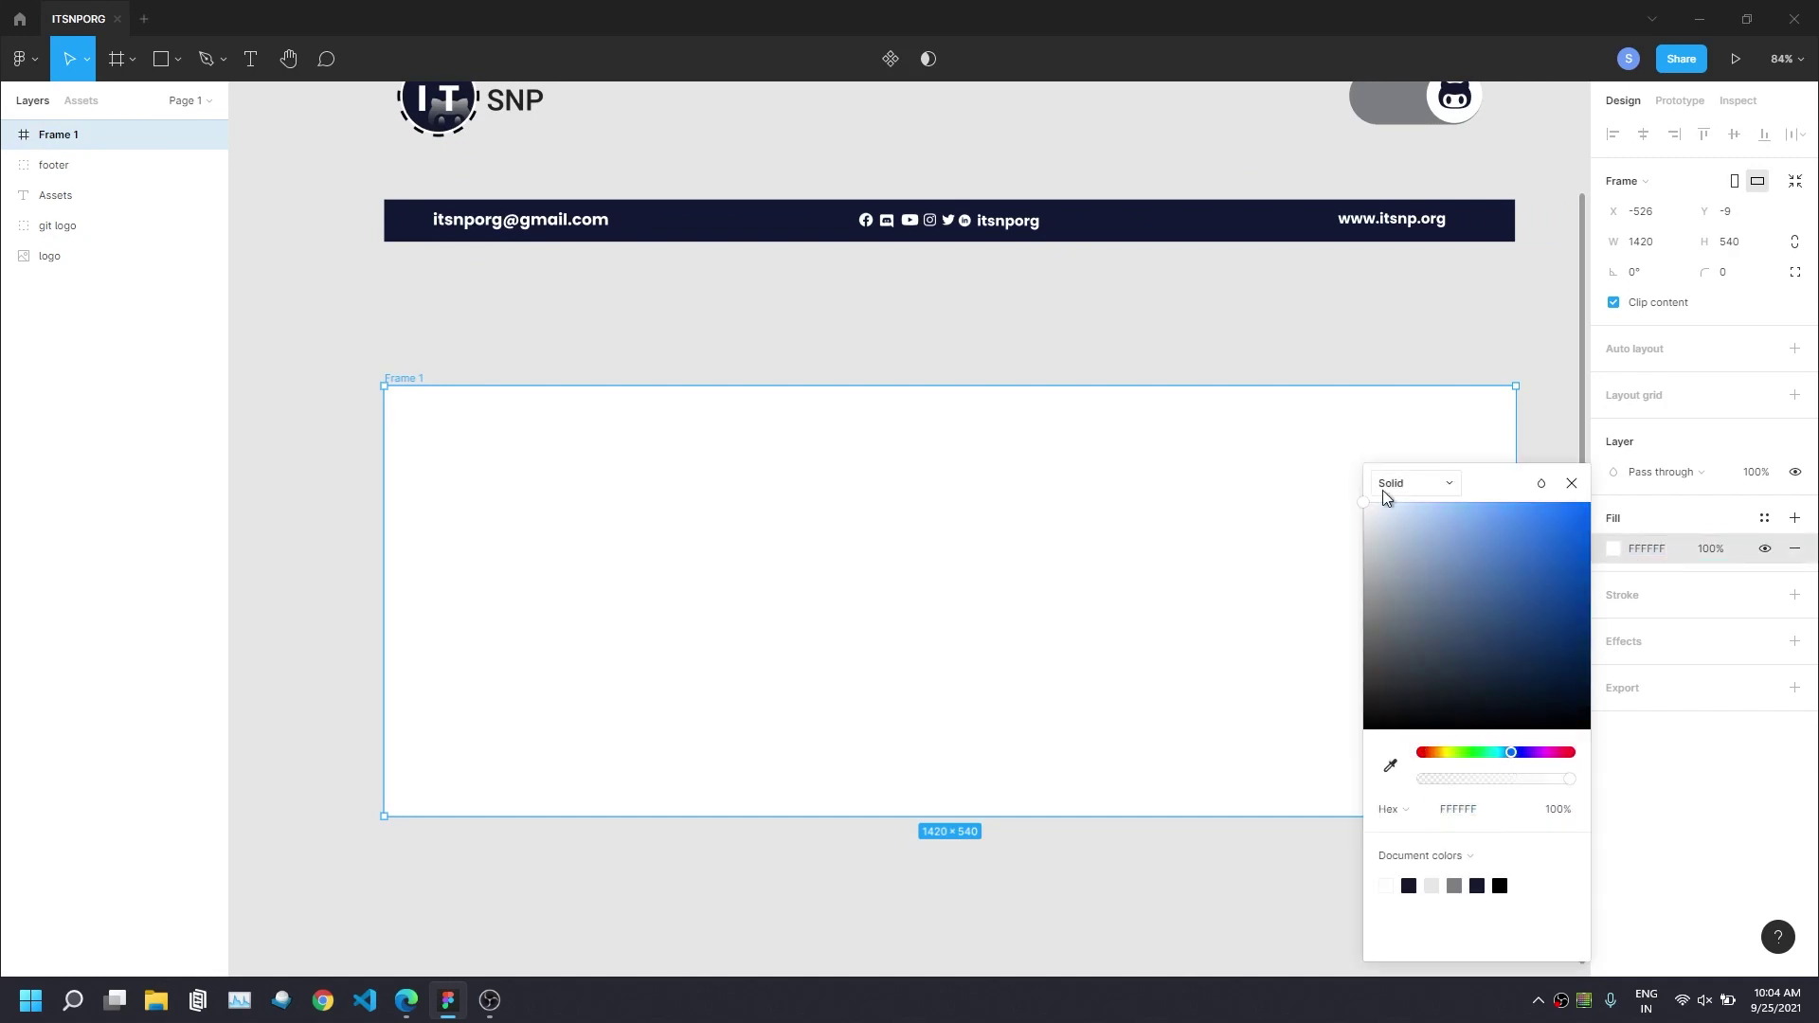
pyautogui.click(1387, 514)
pyautogui.click(1638, 548)
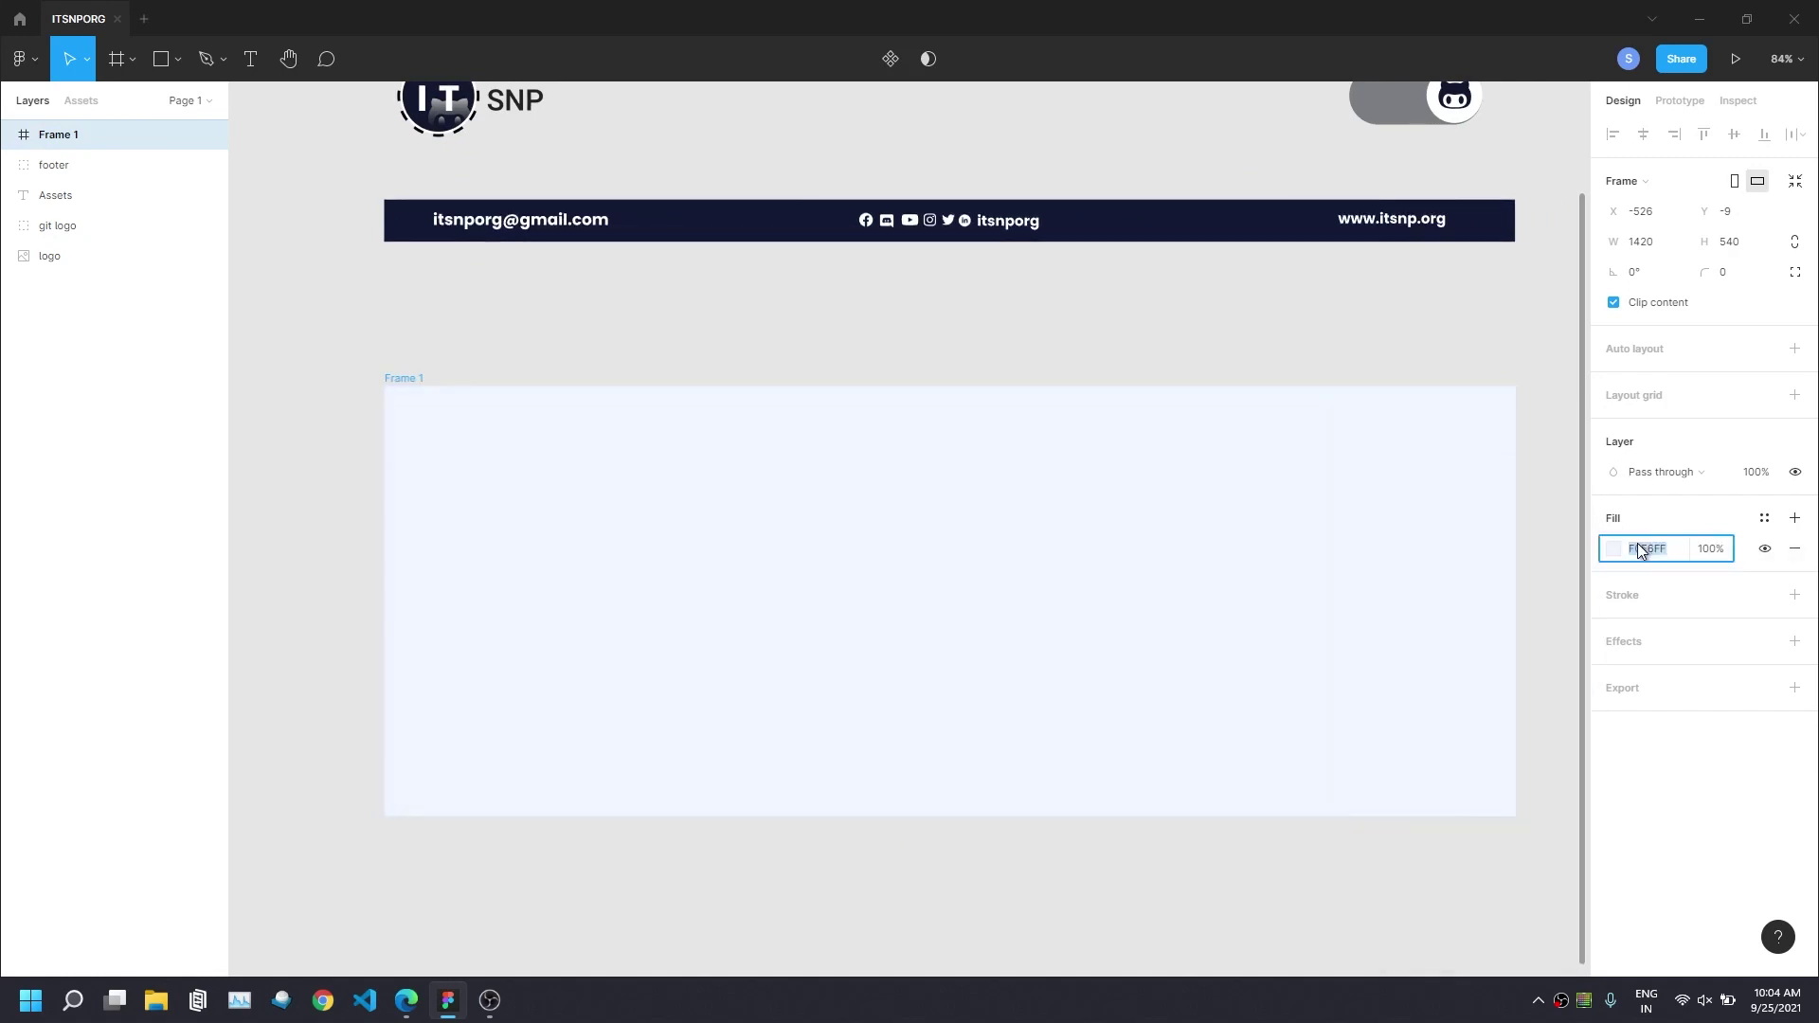
pyautogui.write('eb')
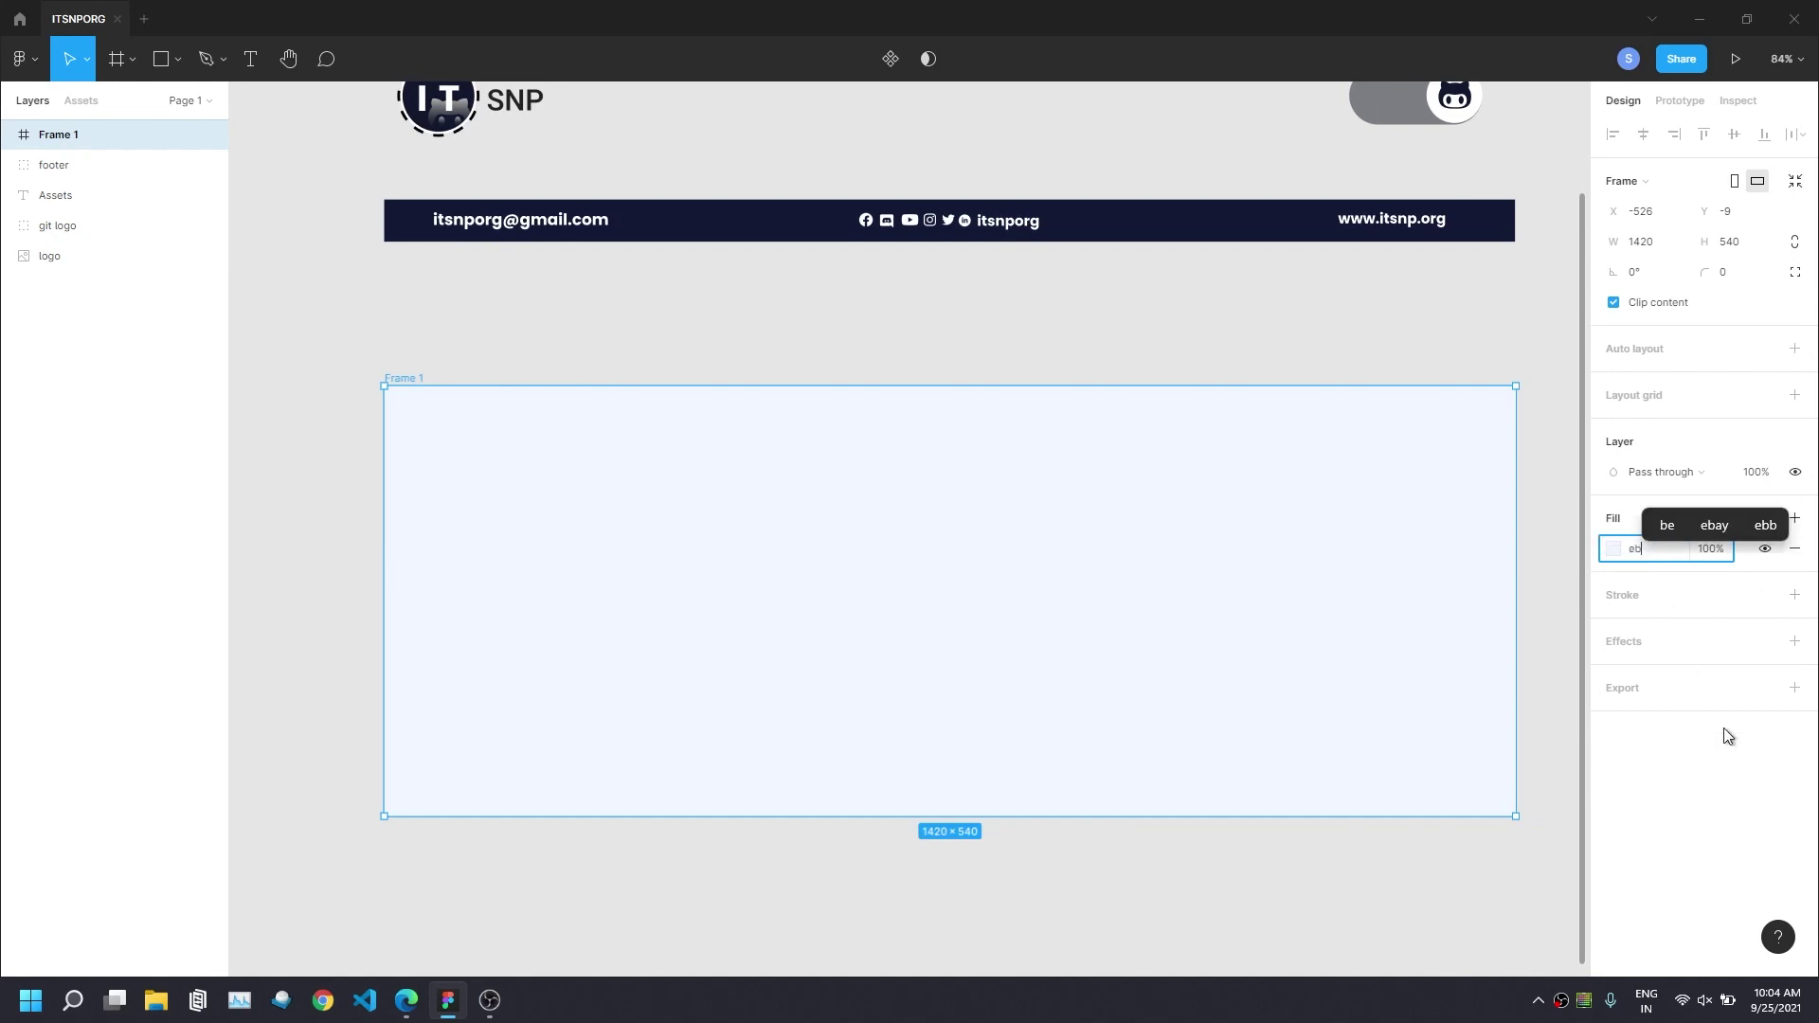
pyautogui.write('2ff')
pyautogui.press('Return')
pyautogui.scroll(1, 794, 611)
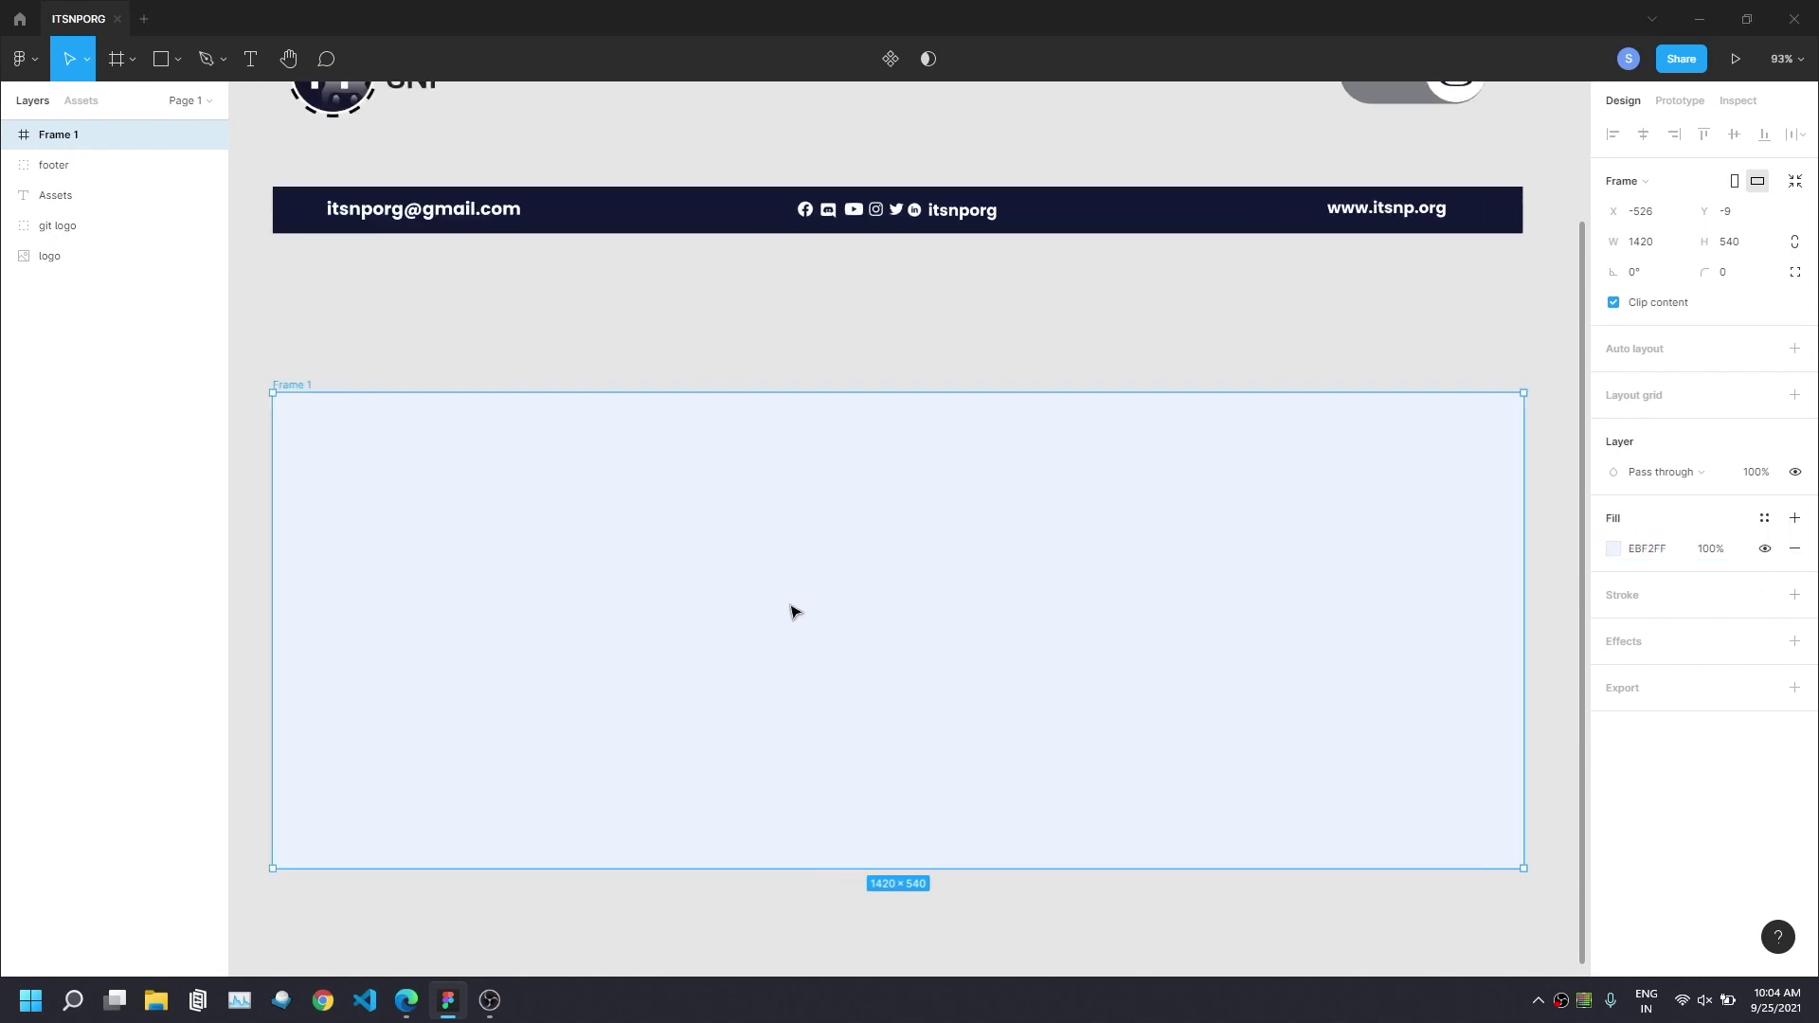
# Move the SNP logo into Frame 1's top-left and the GitHub toggle into its top-right.
pyautogui.scroll(1, 369, 447)
pyautogui.click(360, 154)
pyautogui.moveTo(360, 153); pyautogui.dragTo(365, 538)
pyautogui.scroll(-1, 1081, 443)
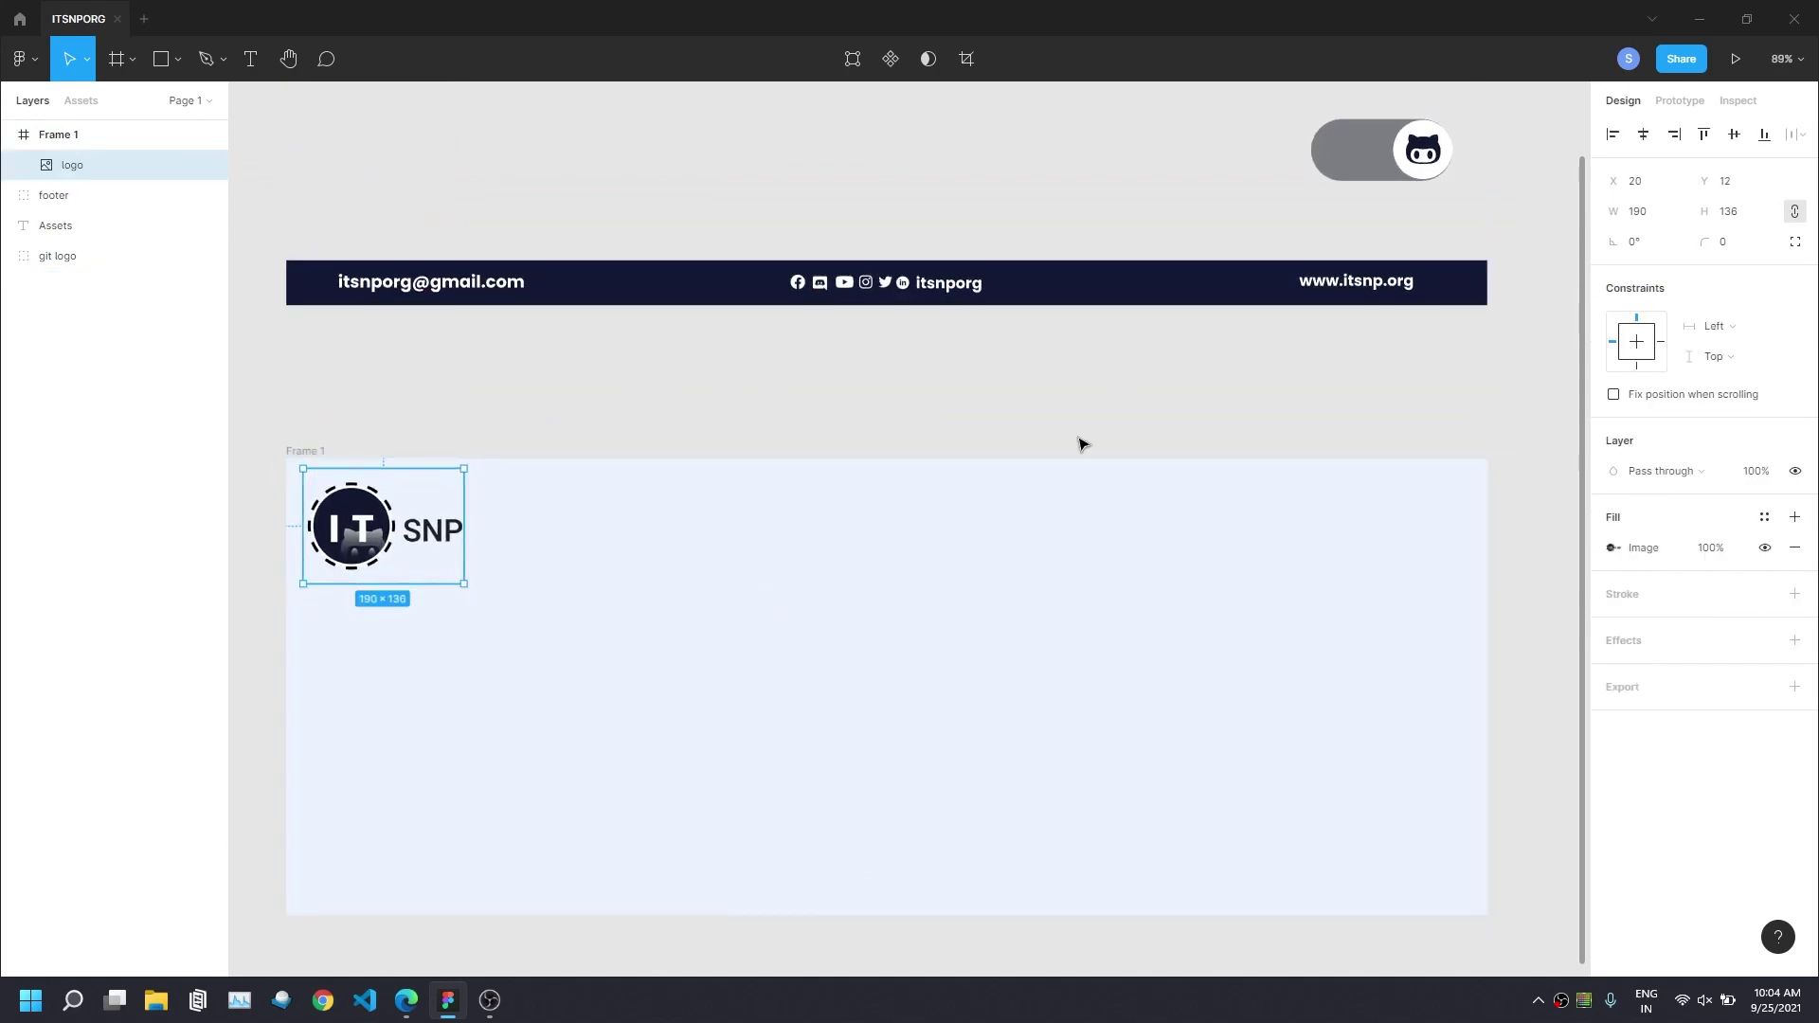
pyautogui.scroll(-1, 1068, 439)
pyautogui.scroll(1, 1068, 438)
pyautogui.moveTo(1350, 194); pyautogui.dragTo(1338, 545)
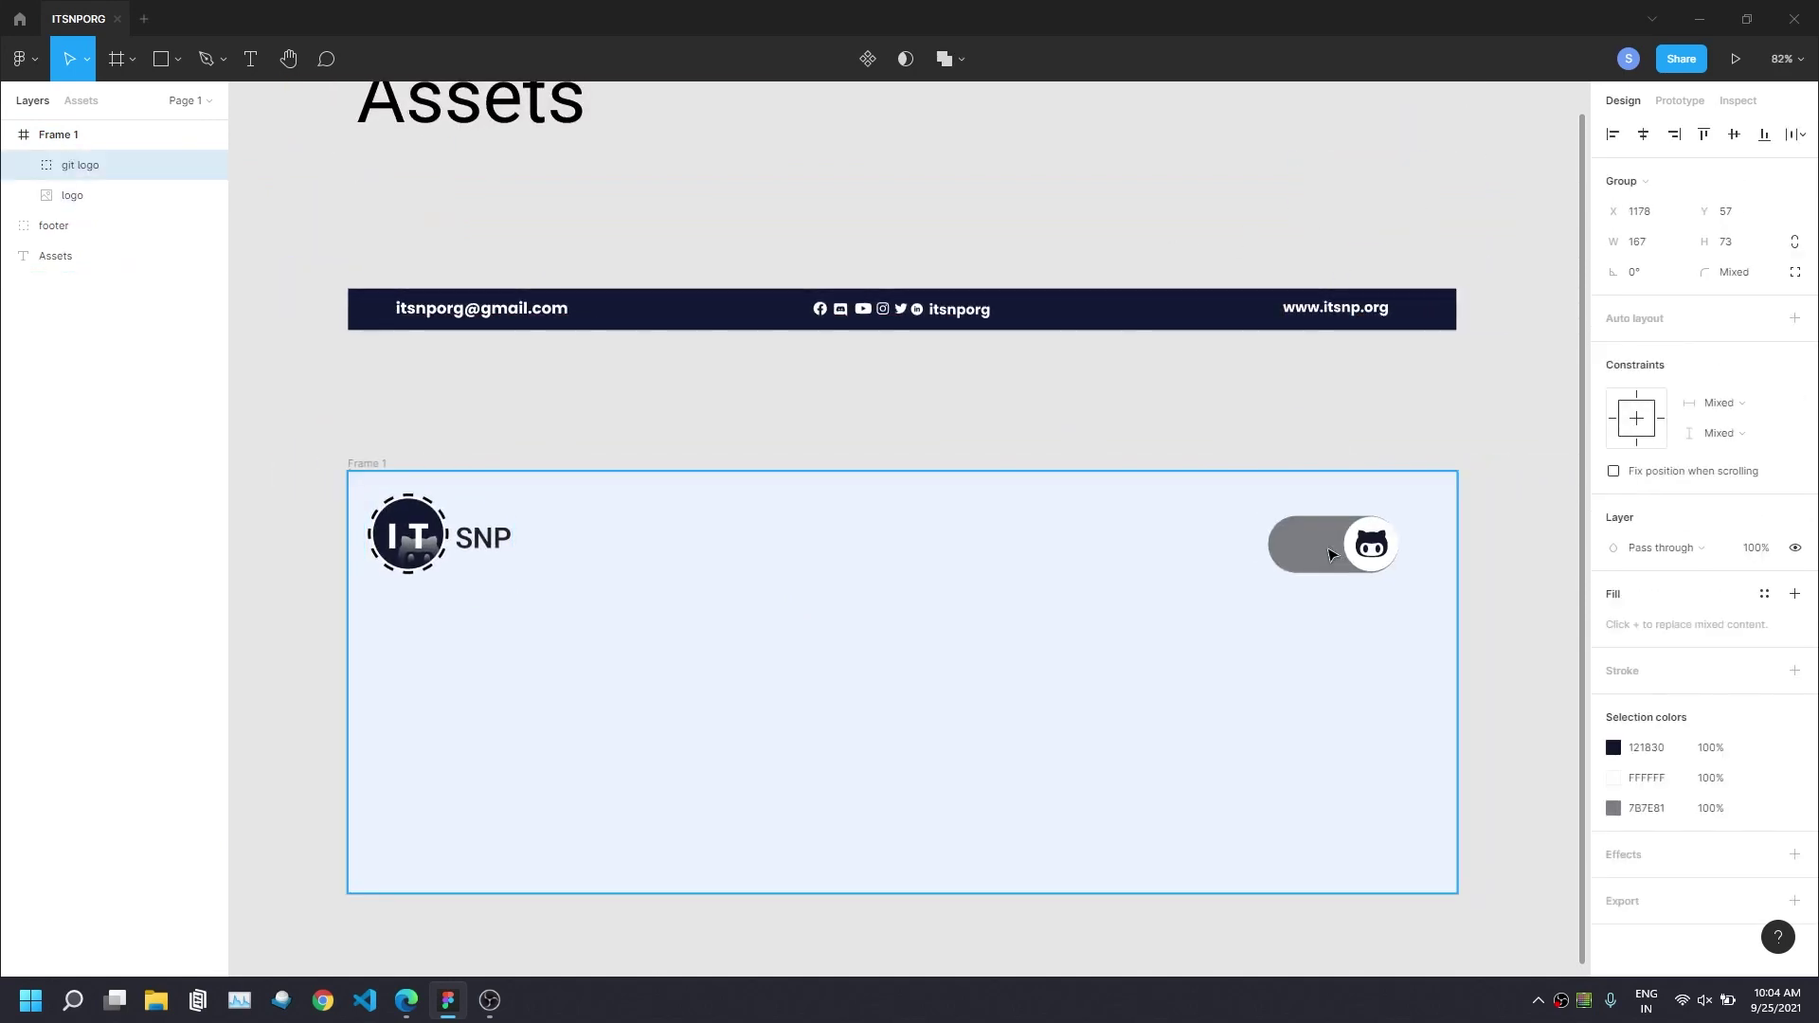
pyautogui.moveTo(1379, 538); pyautogui.dragTo(1378, 538)
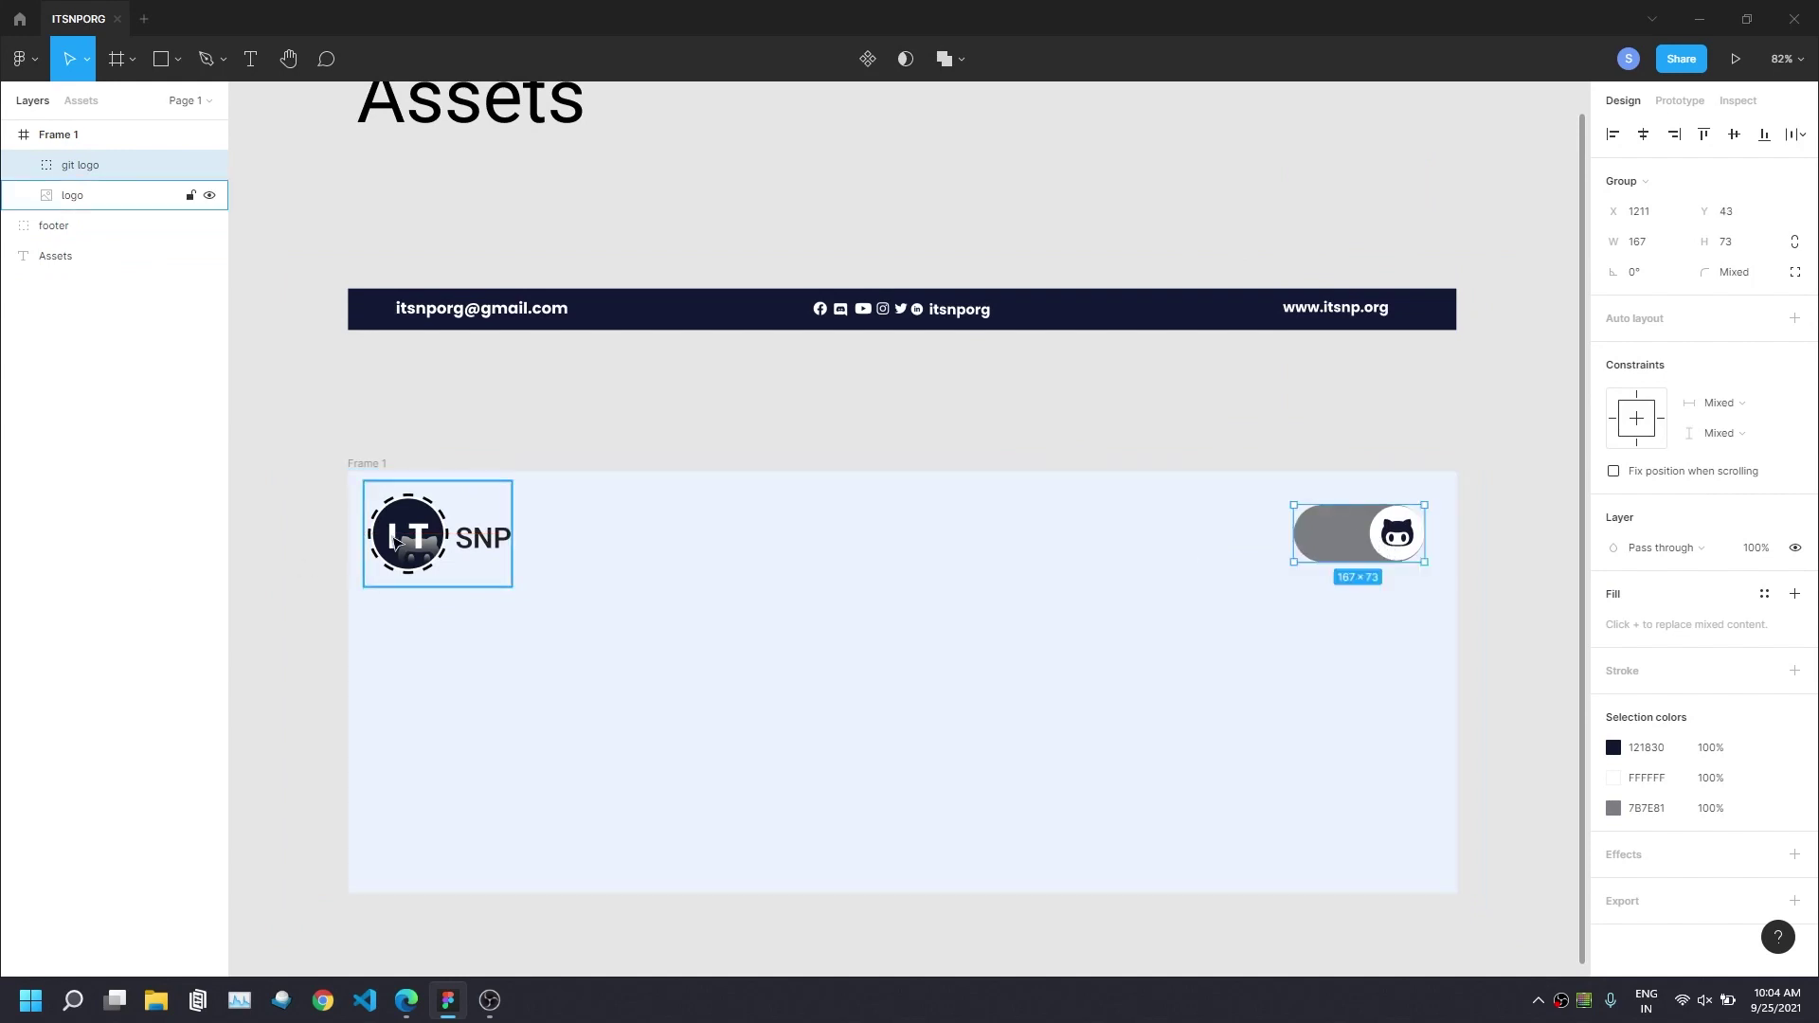
pyautogui.moveTo(400, 540); pyautogui.dragTo(411, 540)
# Add a text box reading HACKTOBERFEST in Arca Majora 3 Bold.
pyautogui.scroll(-1, 820, 532)
pyautogui.press('t')
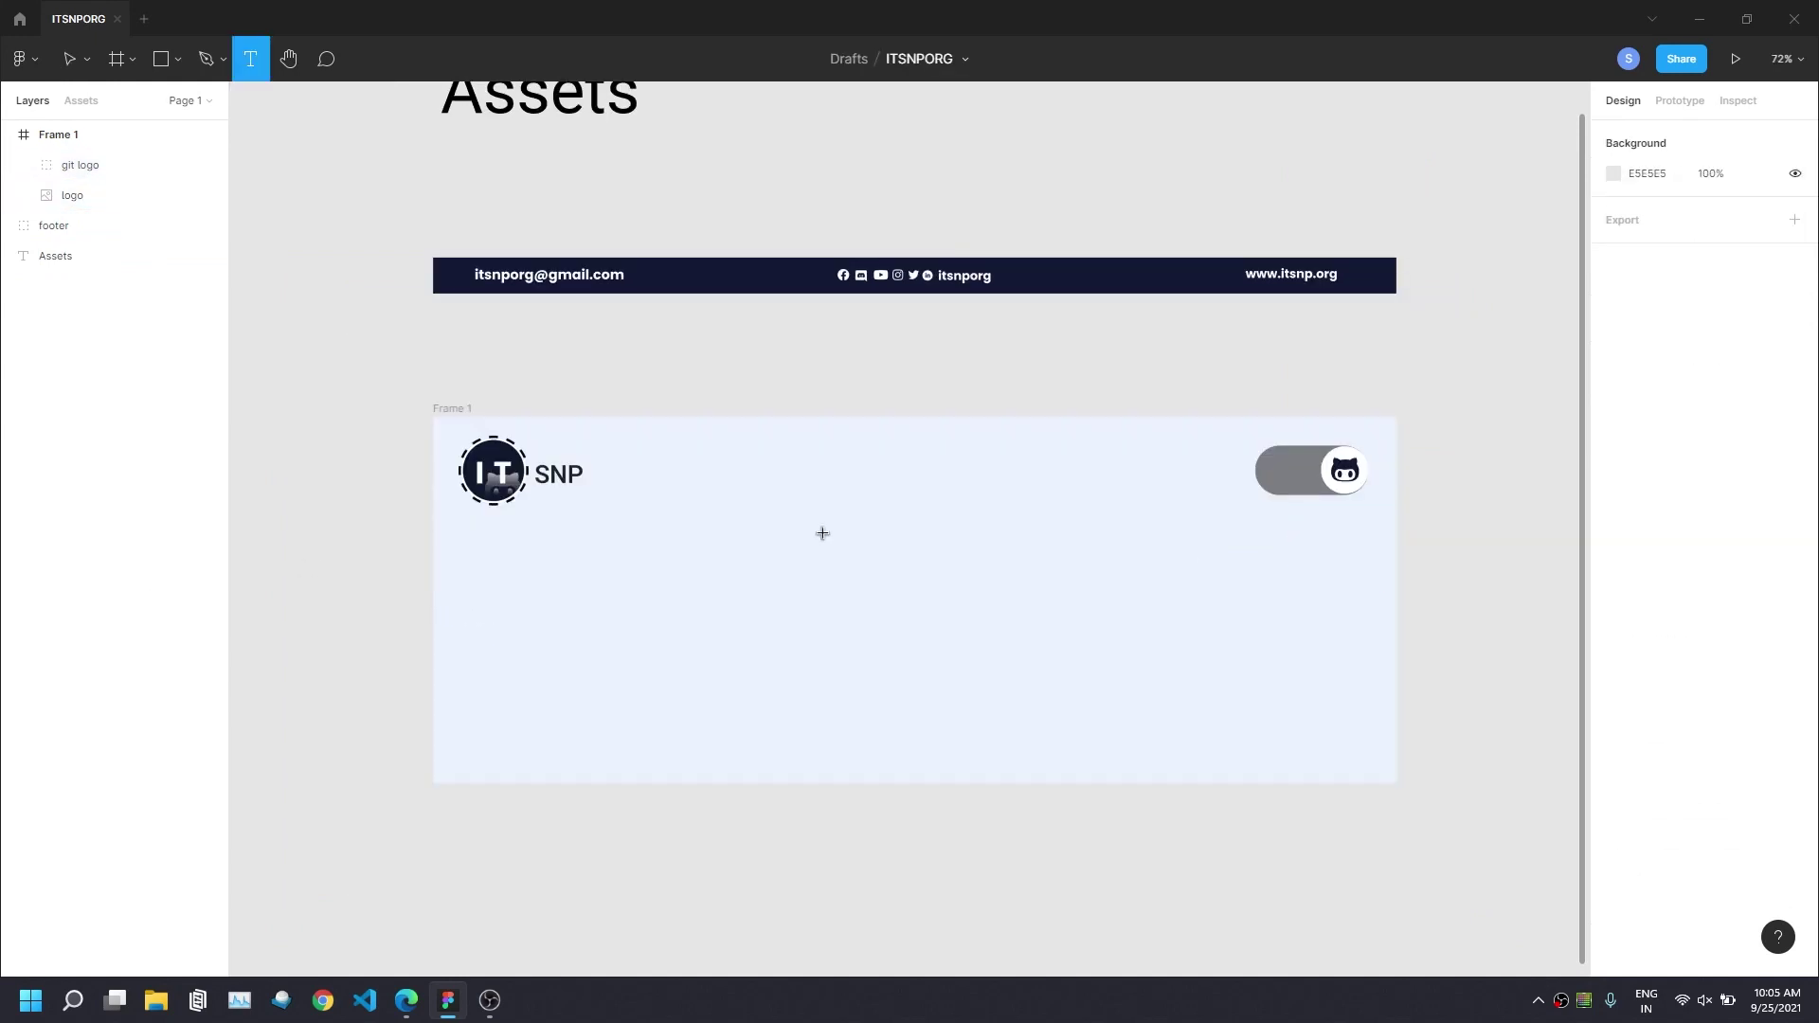
pyautogui.moveTo(745, 514)
pyautogui.mouseDown()
pyautogui.moveTo(1125, 614)
pyautogui.moveTo(1164, 654)
pyautogui.mouseUp()
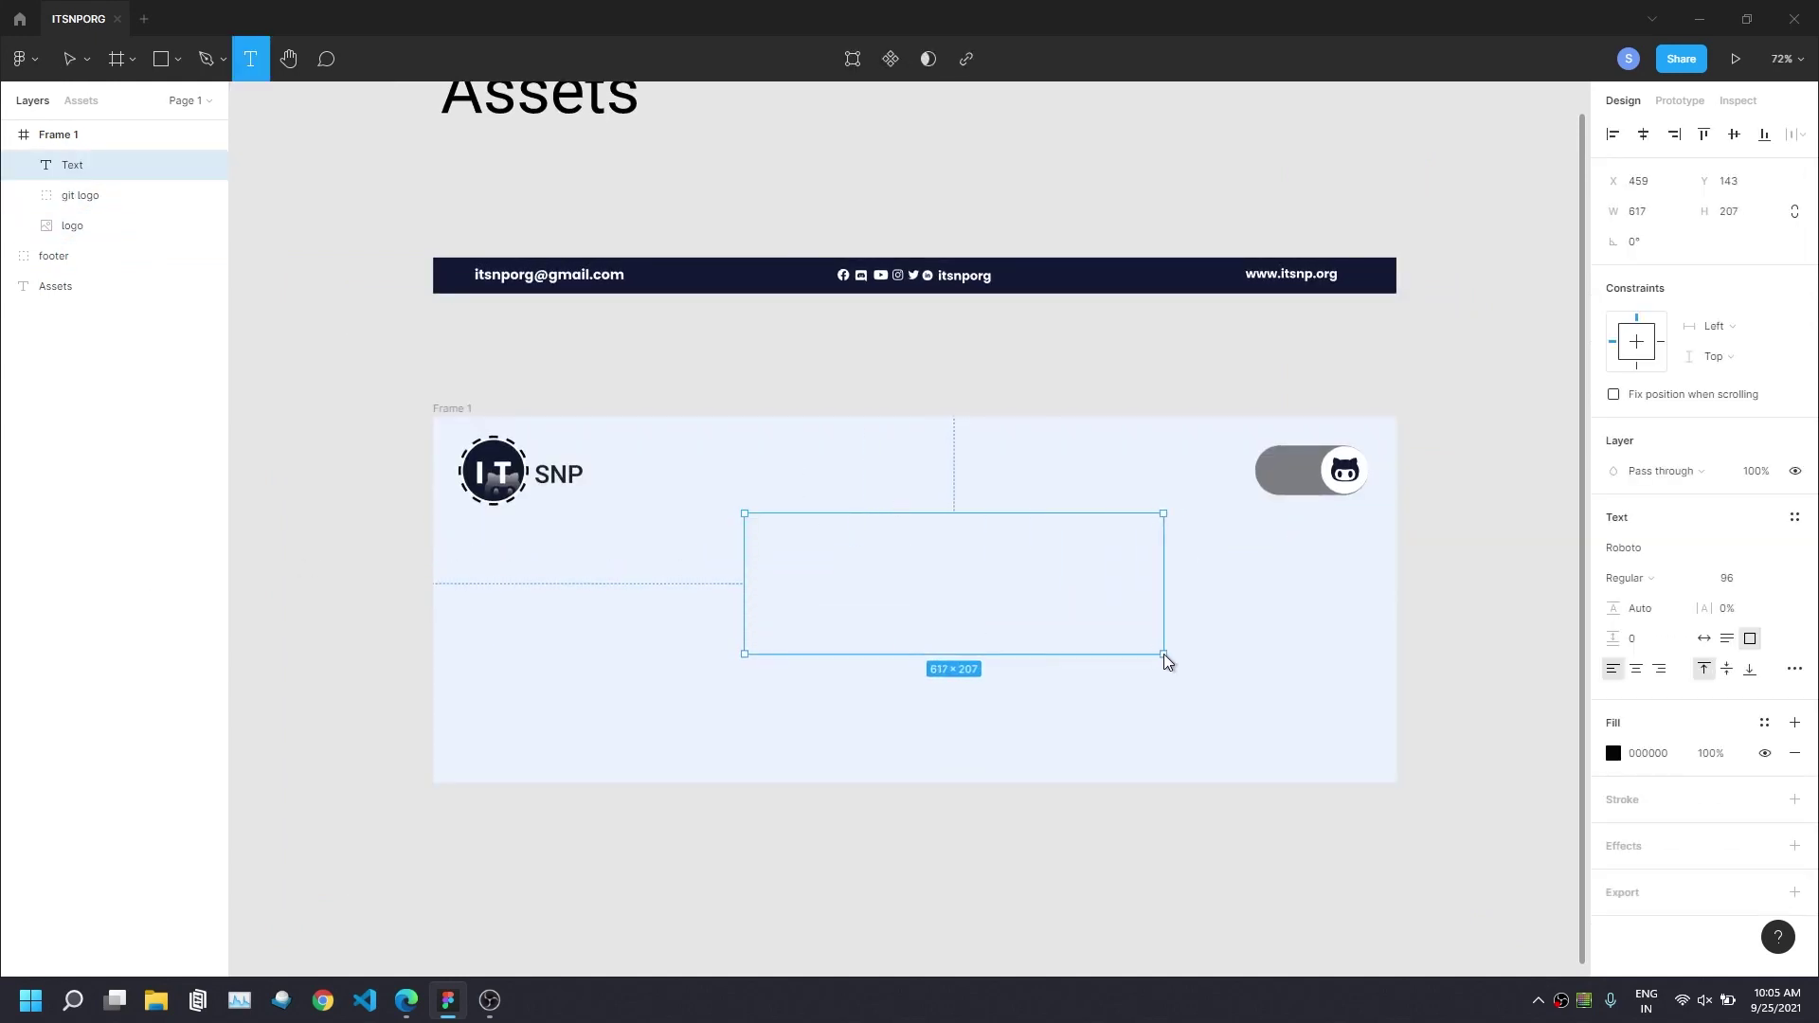
pyautogui.click(1641, 546)
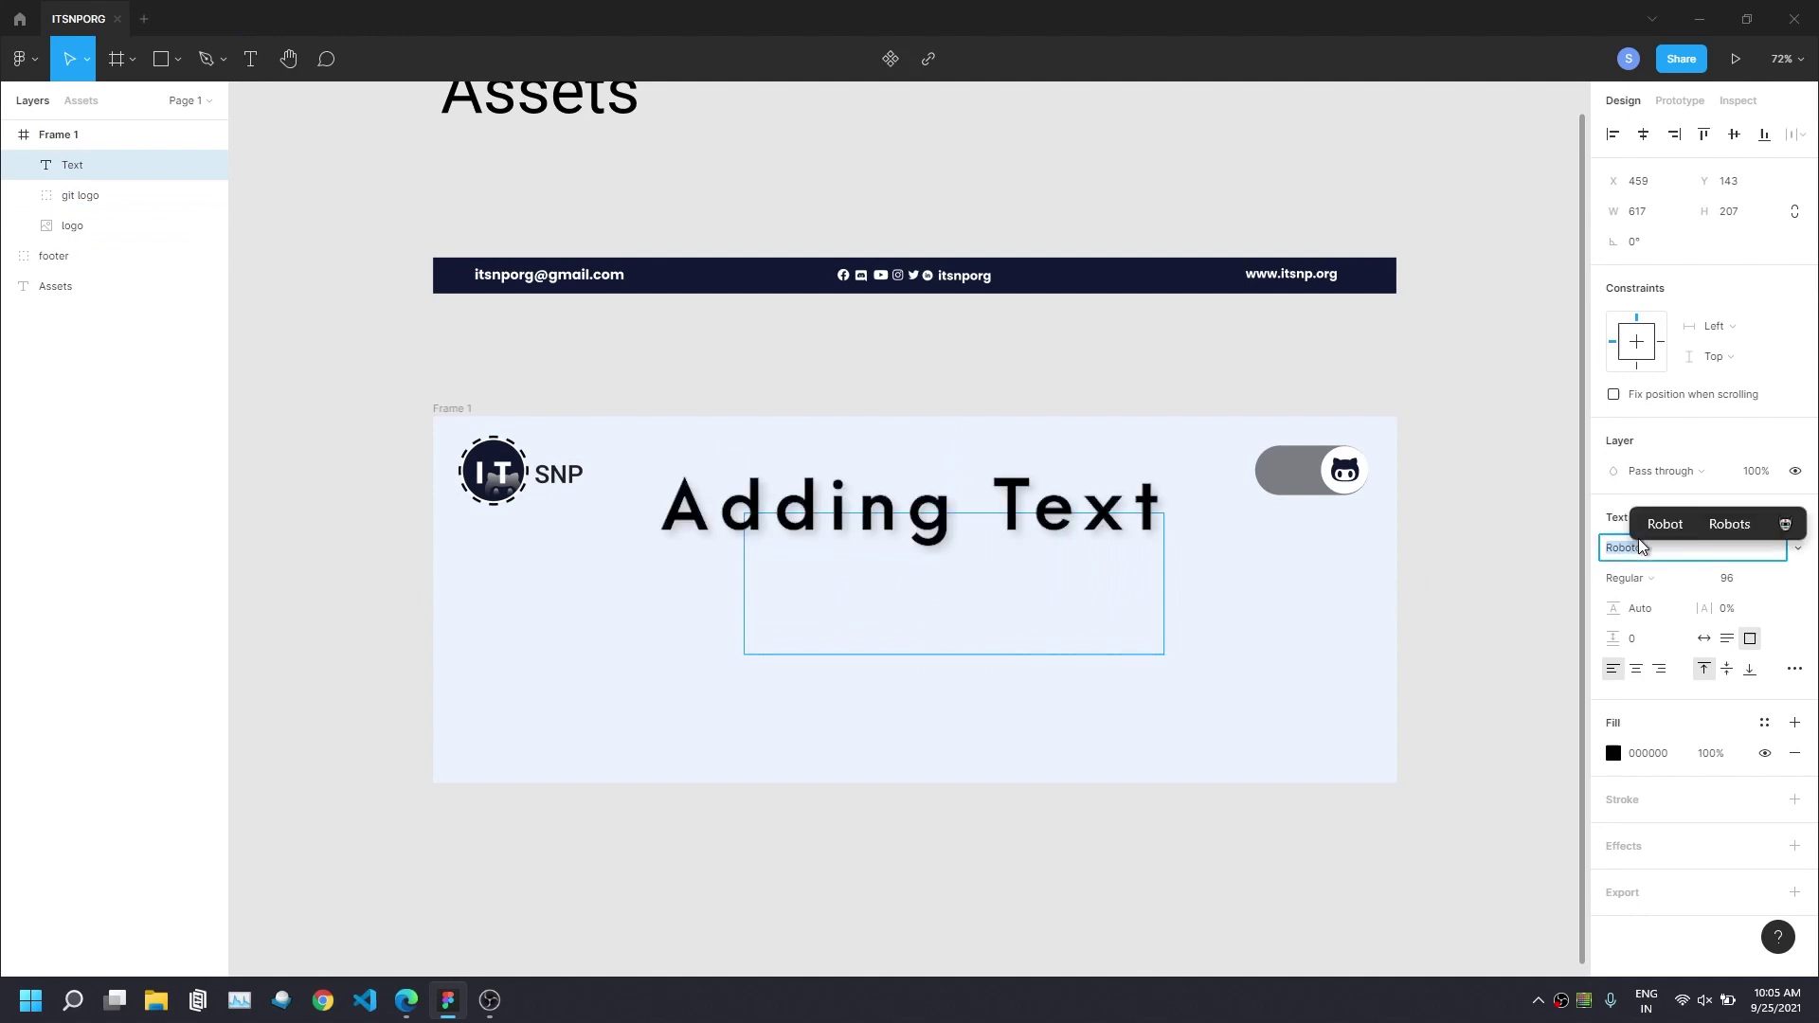
pyautogui.write('Aar')
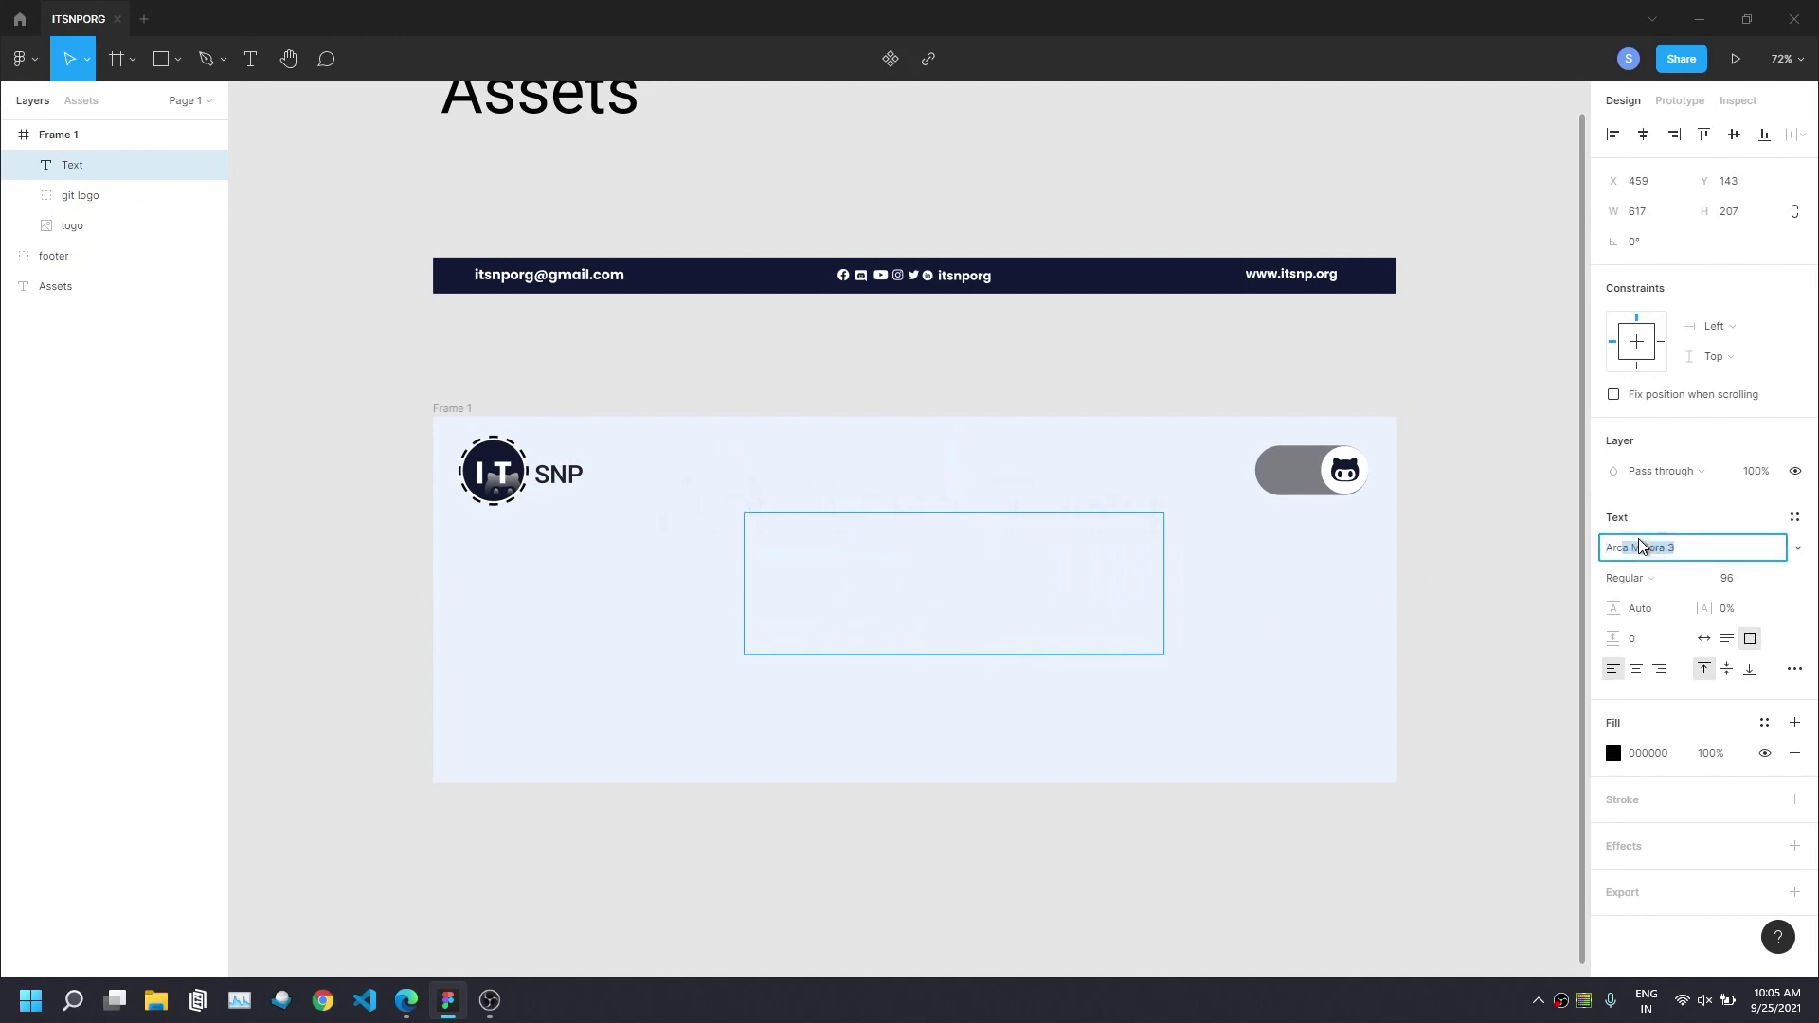
pyautogui.press('Return')
pyautogui.write('HACKTOBER')
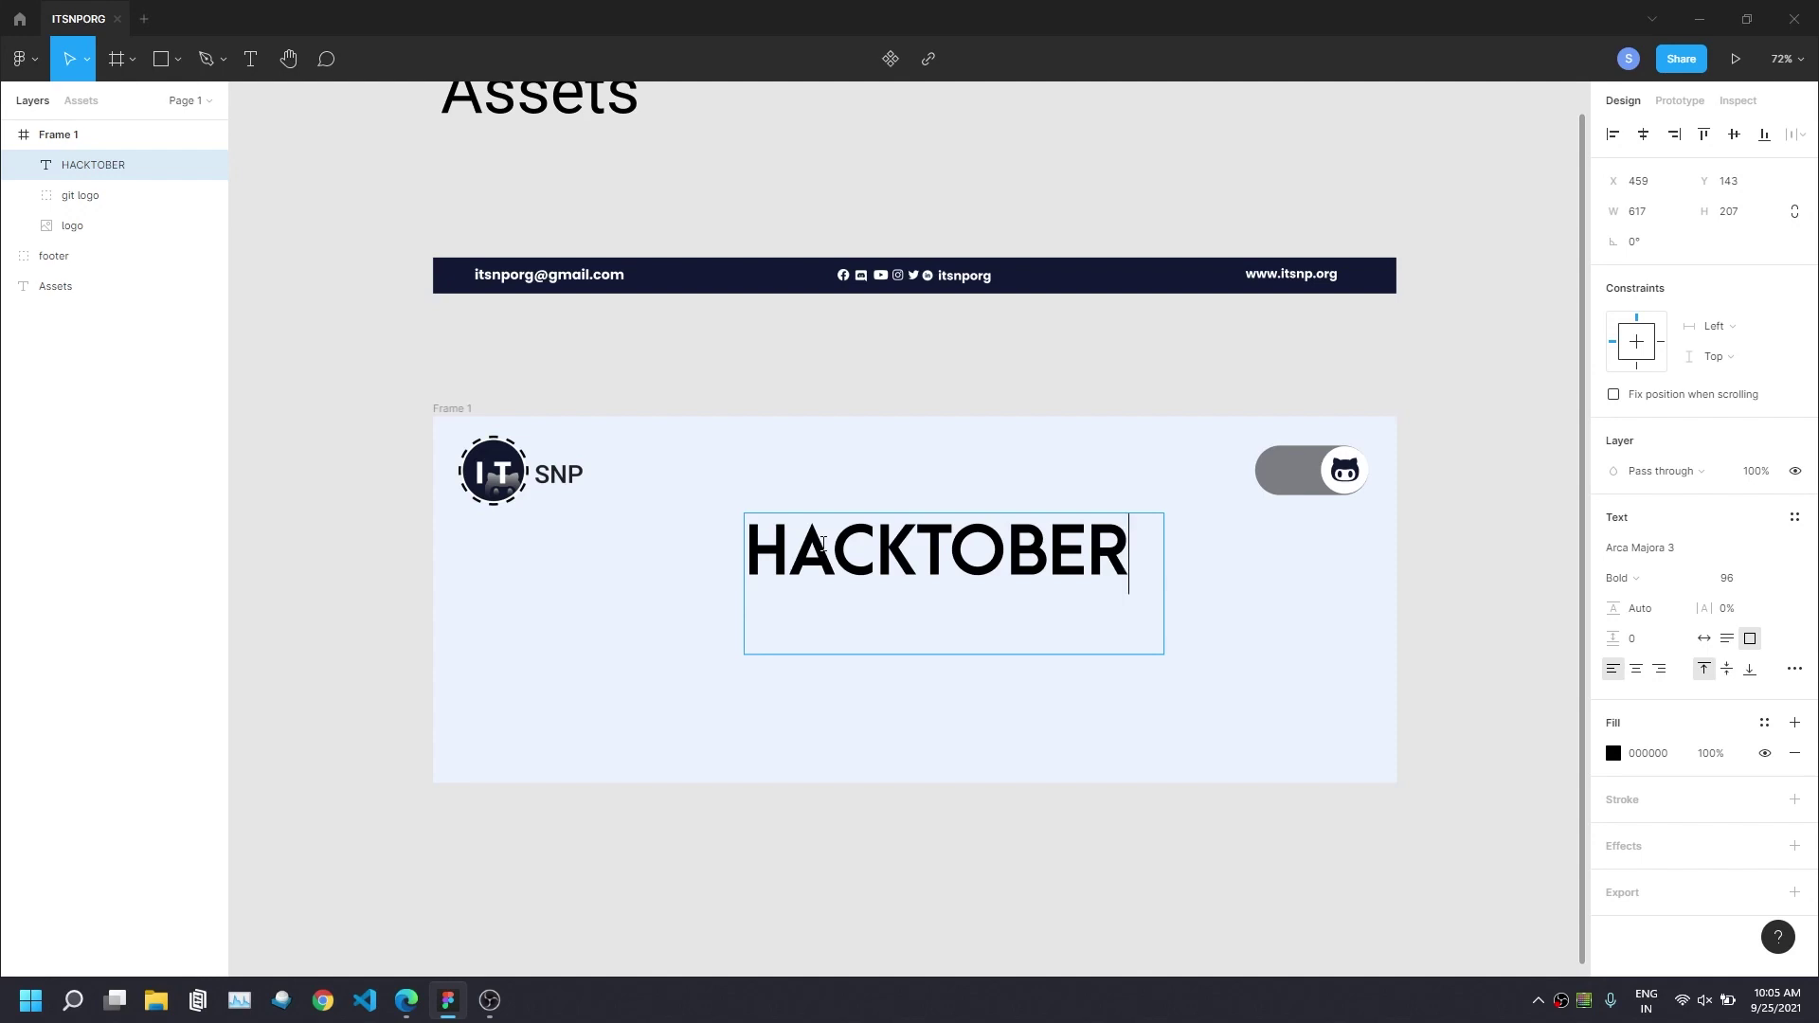
pyautogui.write('FE')
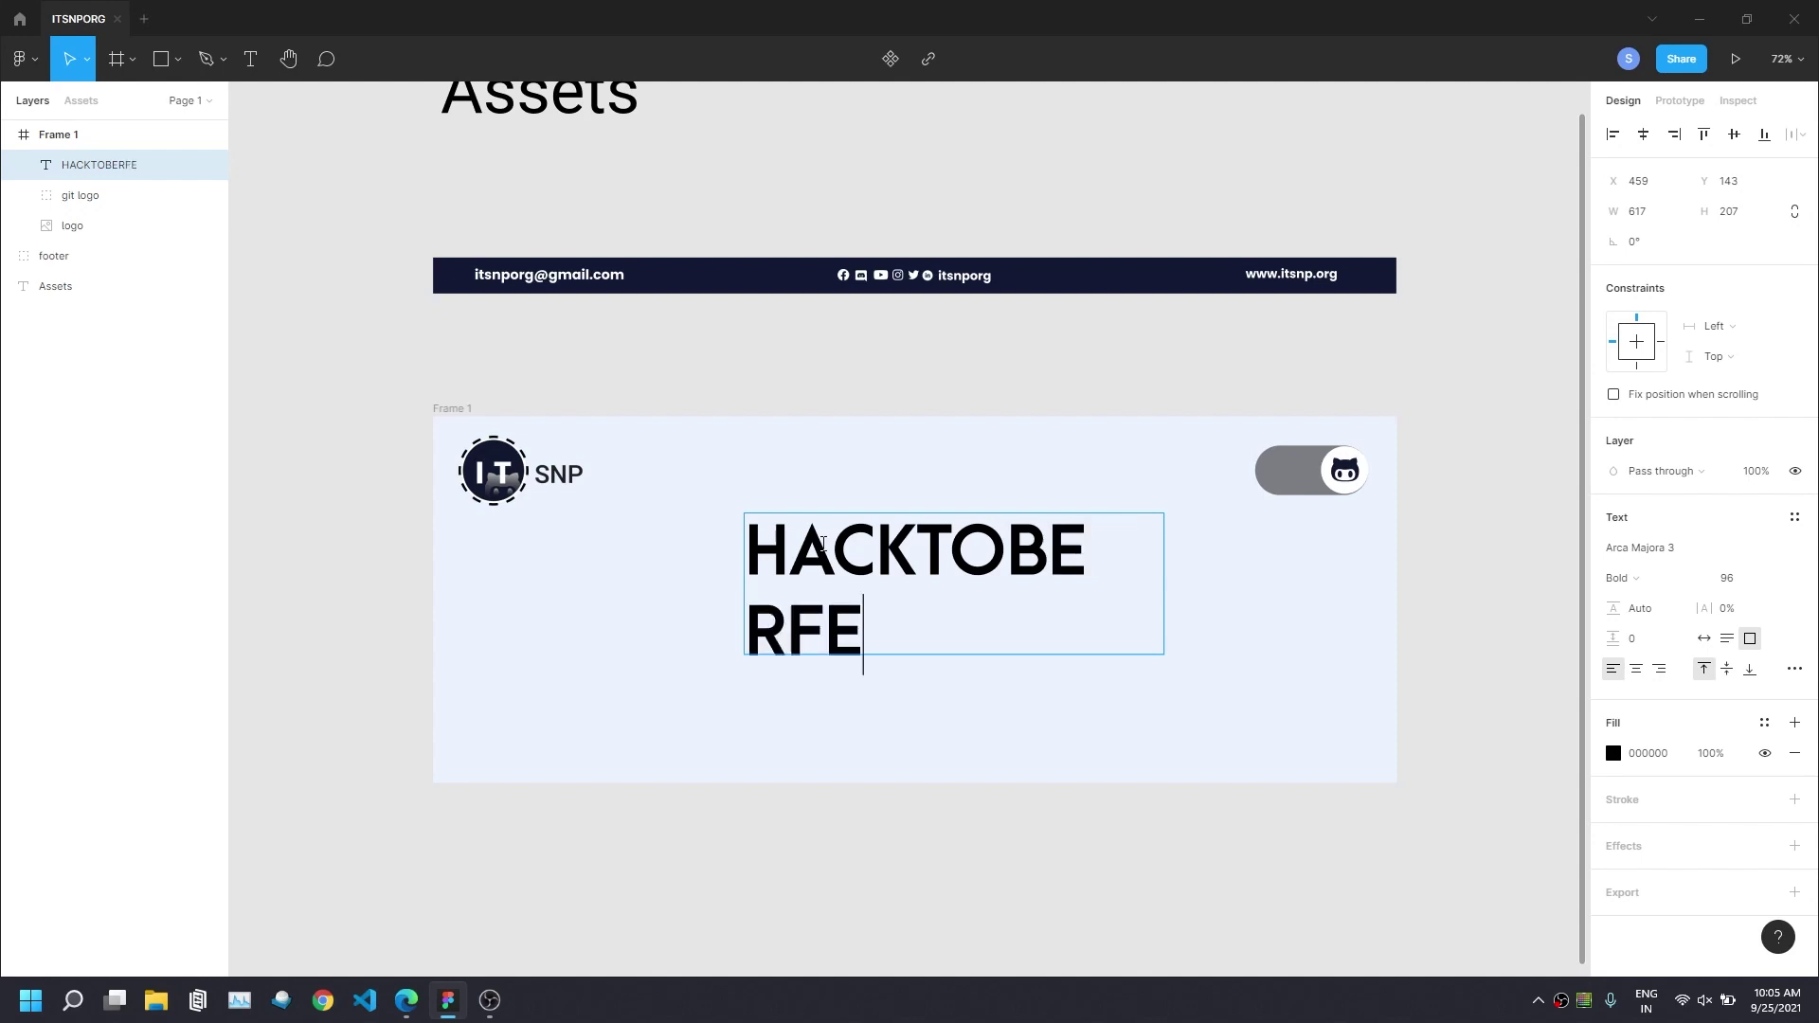
pyautogui.write('ST')
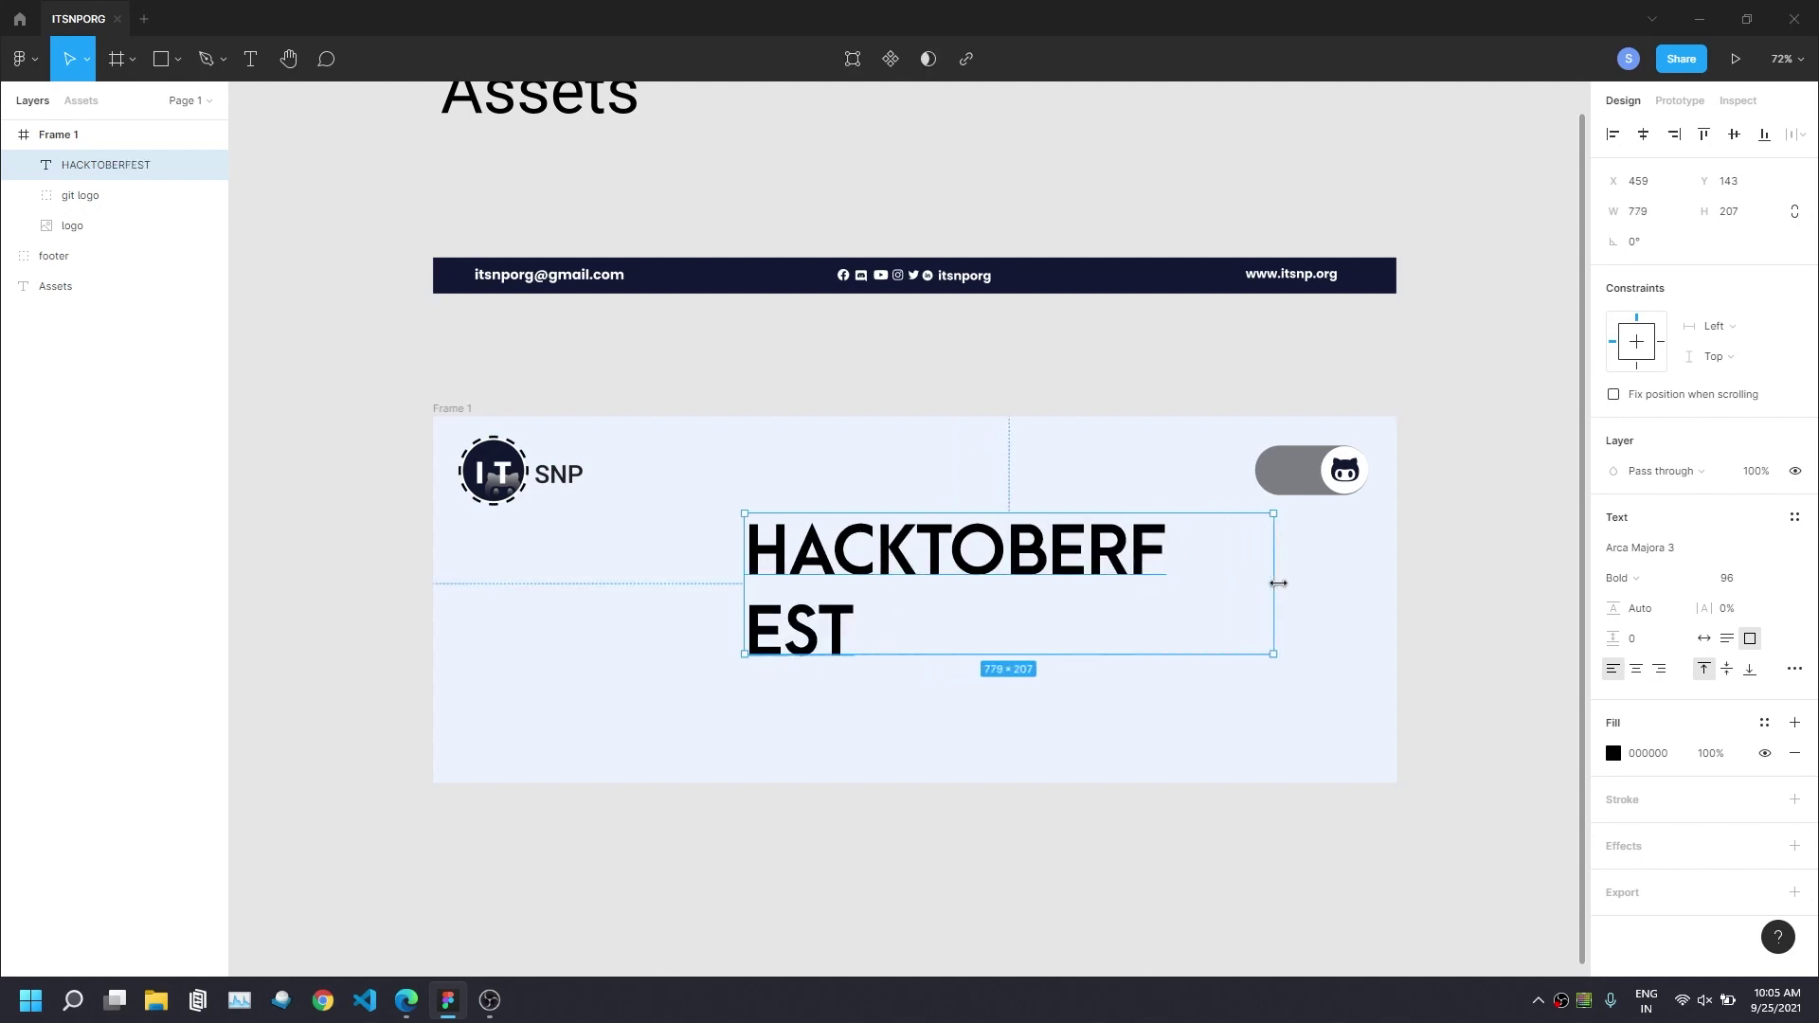
# Widen the heading to one line, centre it, and raise it near the frame's top.
pyautogui.moveTo(1193, 588); pyautogui.dragTo(1301, 589)
pyautogui.click(1644, 135)
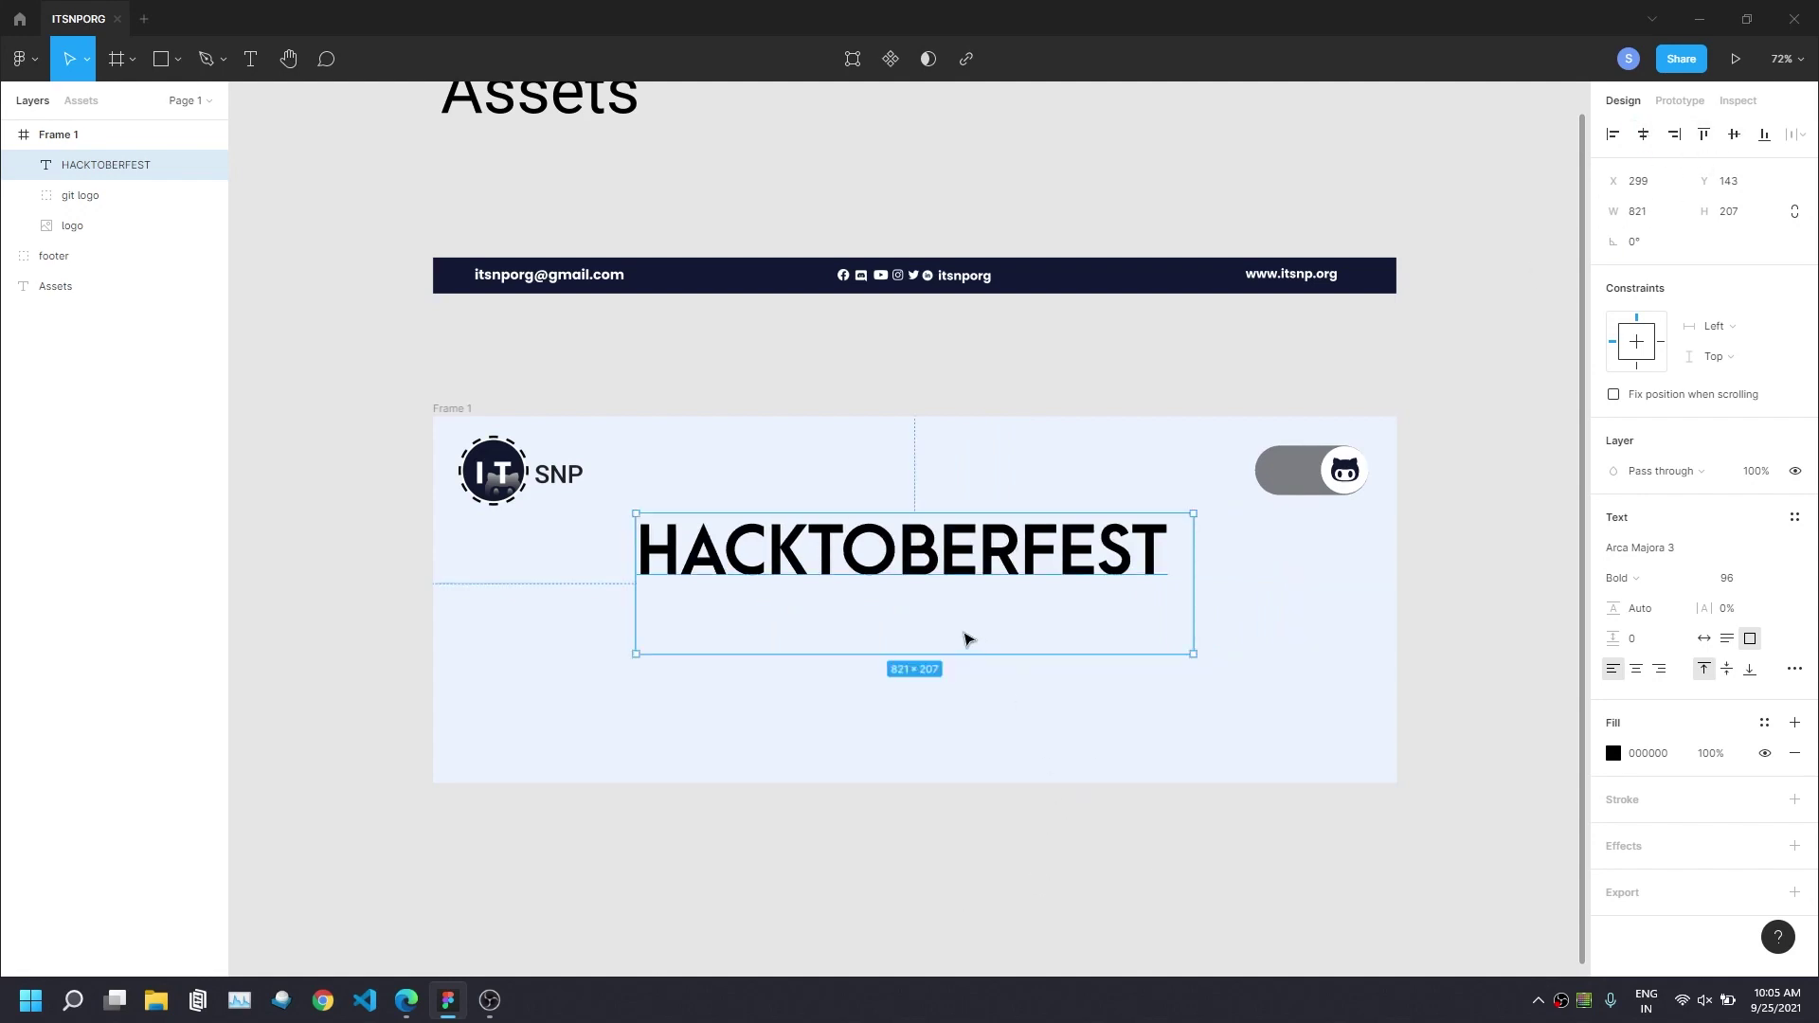
pyautogui.scroll(-2, 947, 637)
pyautogui.scroll(5, 947, 637)
pyautogui.scroll(-2, 947, 636)
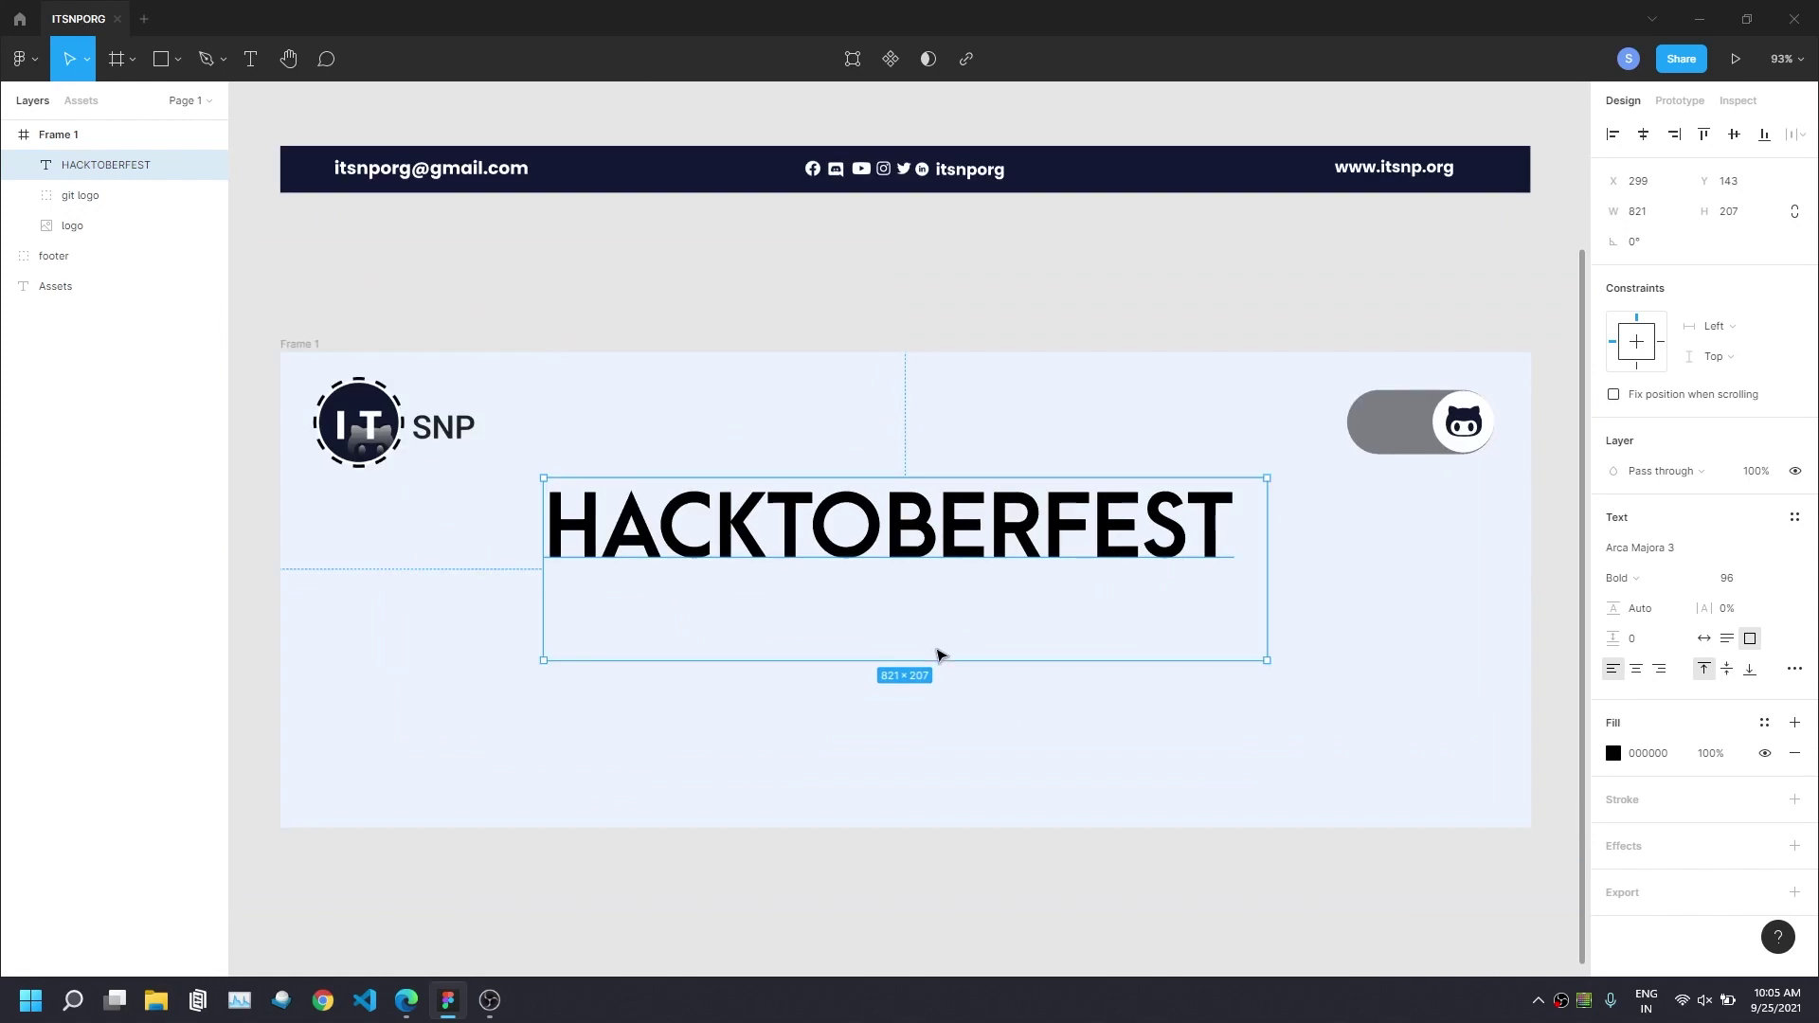
pyautogui.moveTo(941, 660); pyautogui.dragTo(946, 523)
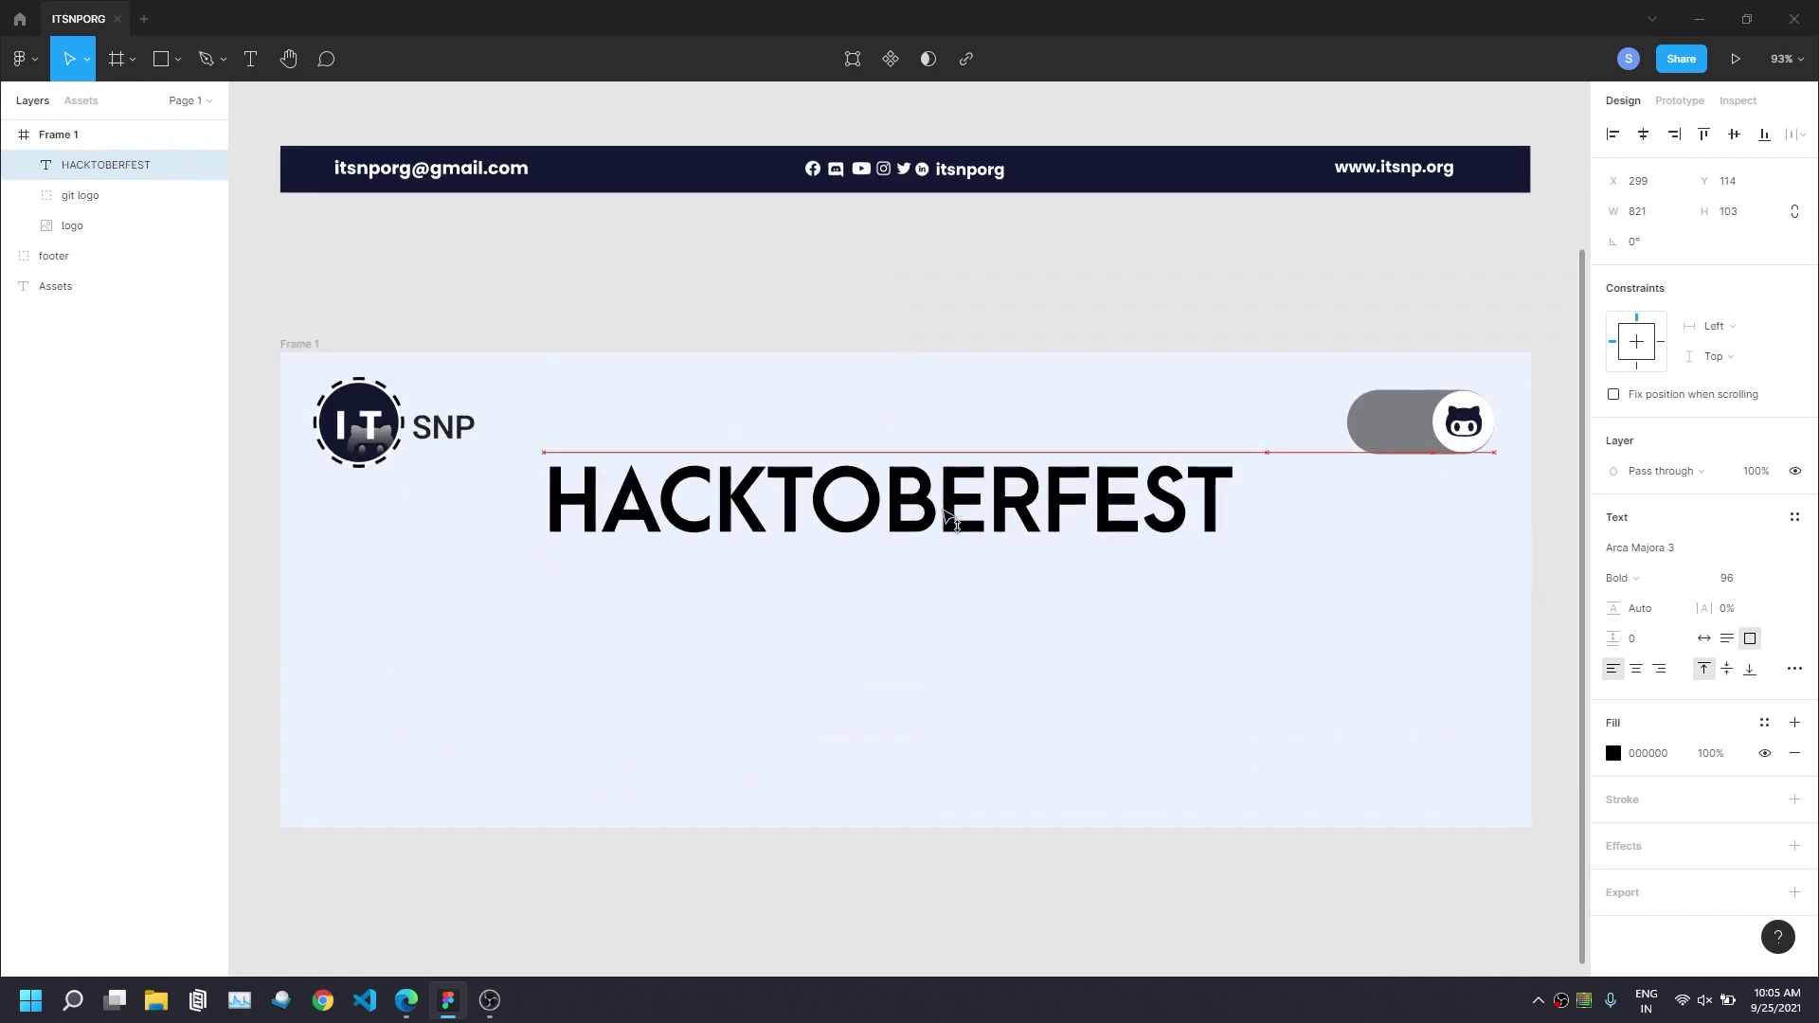
pyautogui.click(762, 402)
pyautogui.scroll(-2, 763, 402)
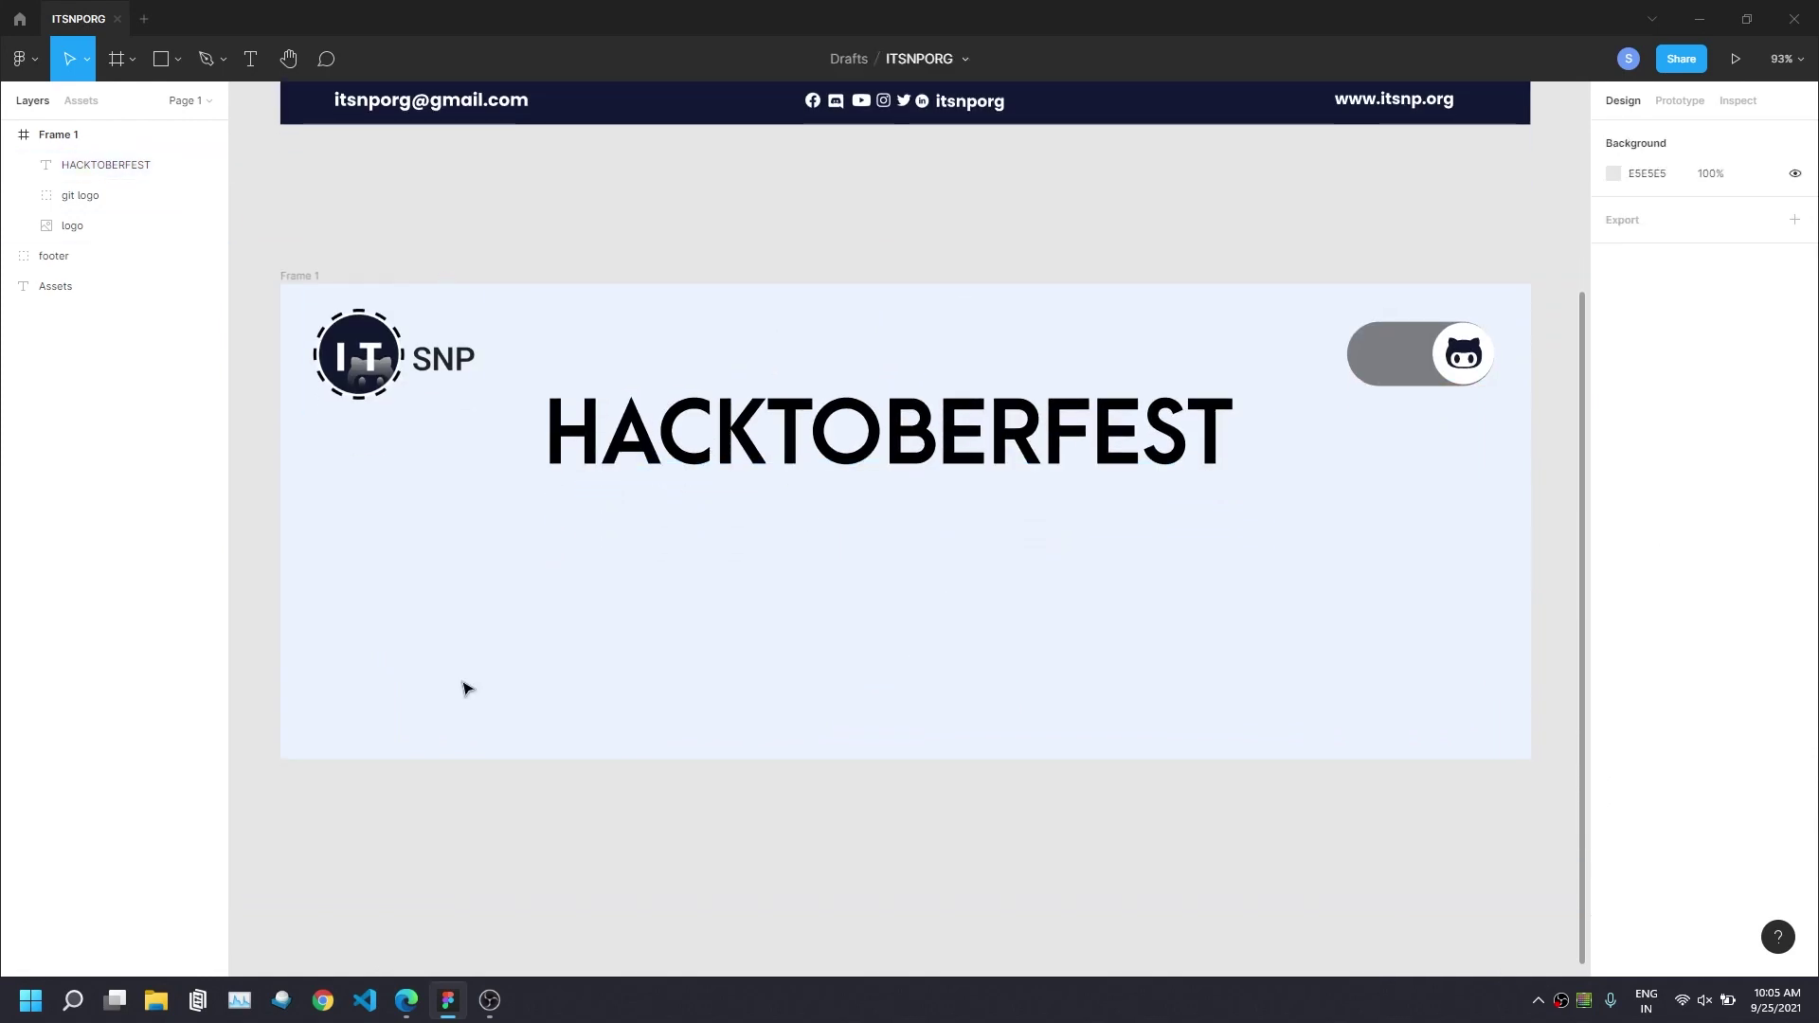
# Copy the computer programmer illustration from Edge's image results and return to Figma.
pyautogui.click(406, 996)
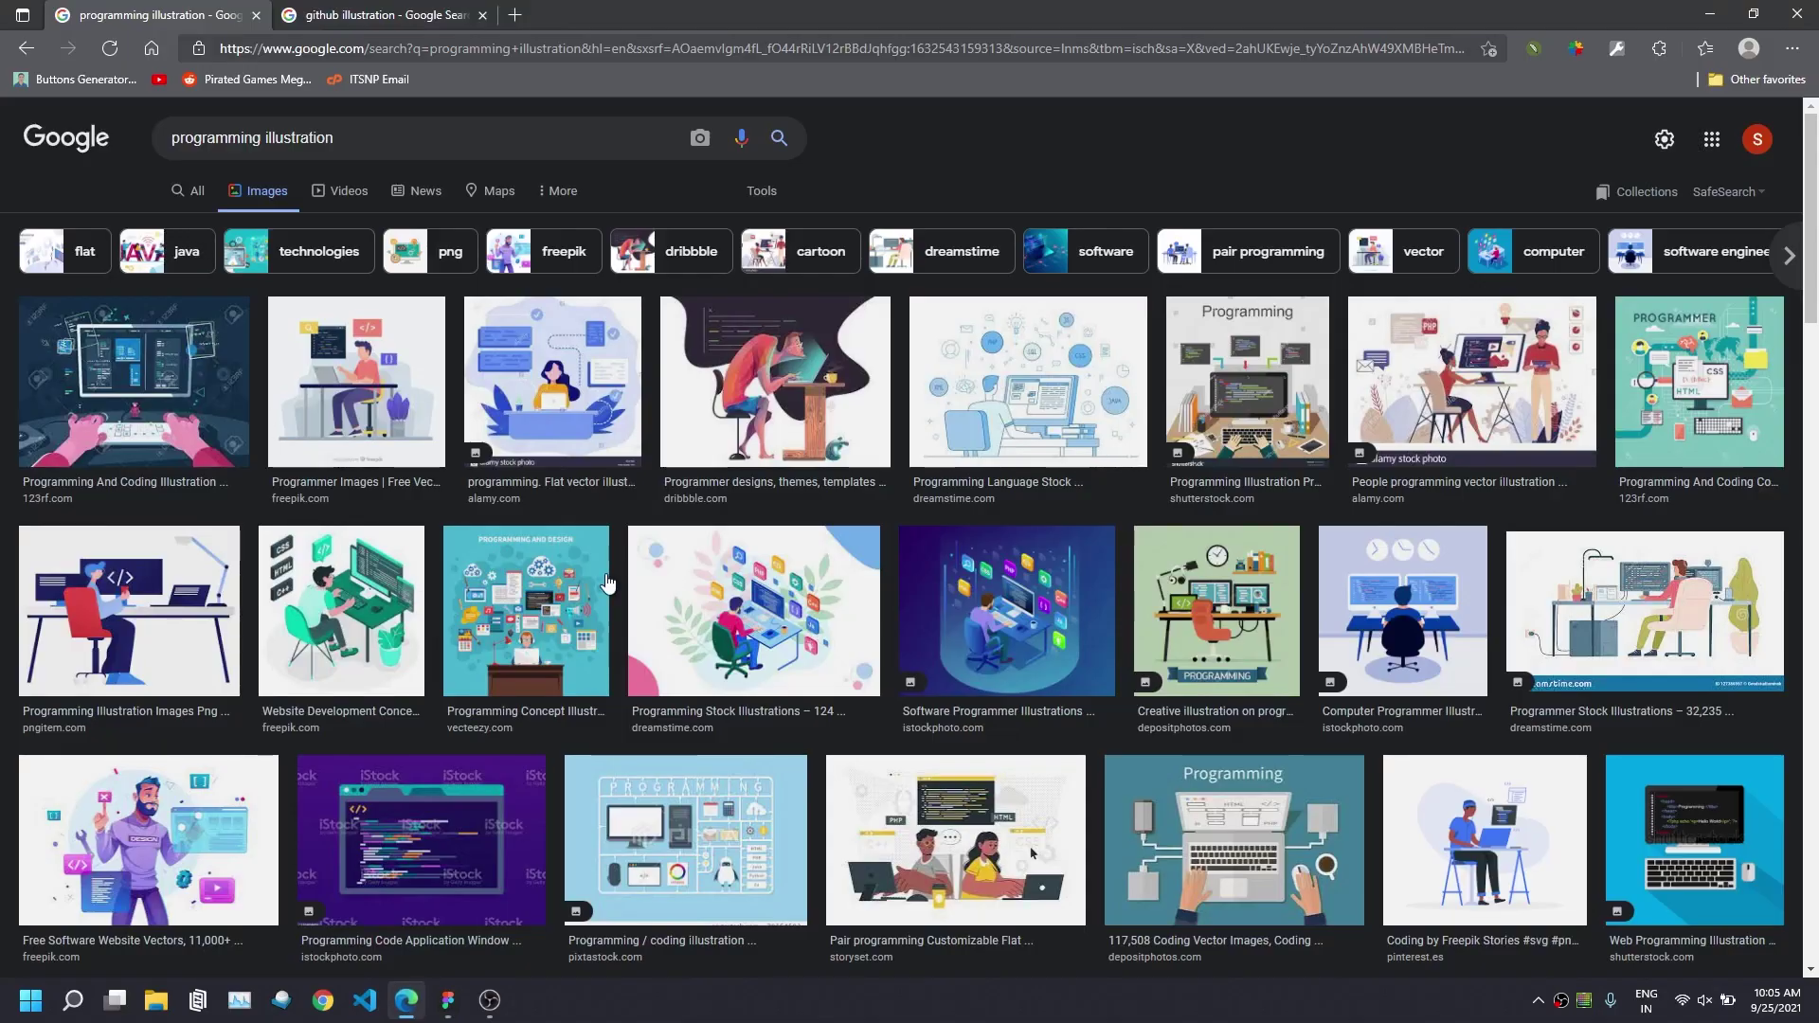
pyautogui.click(1418, 611)
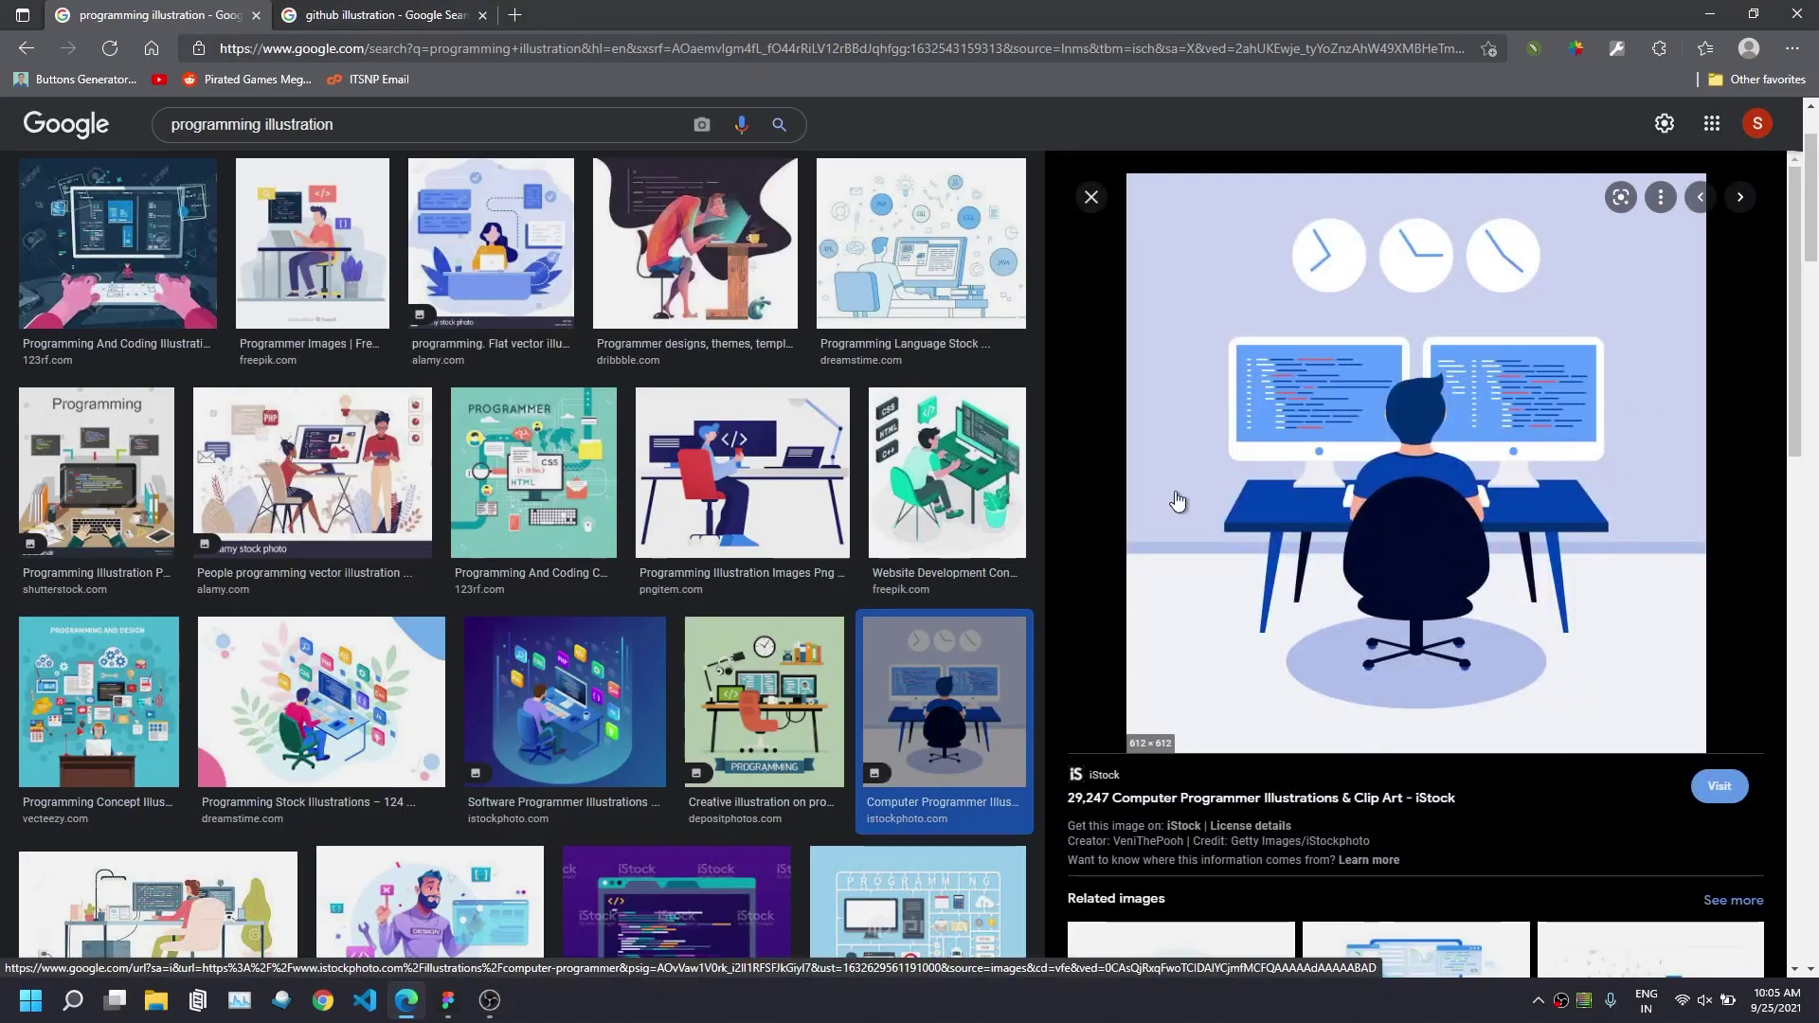
pyautogui.rightClick(1312, 470)
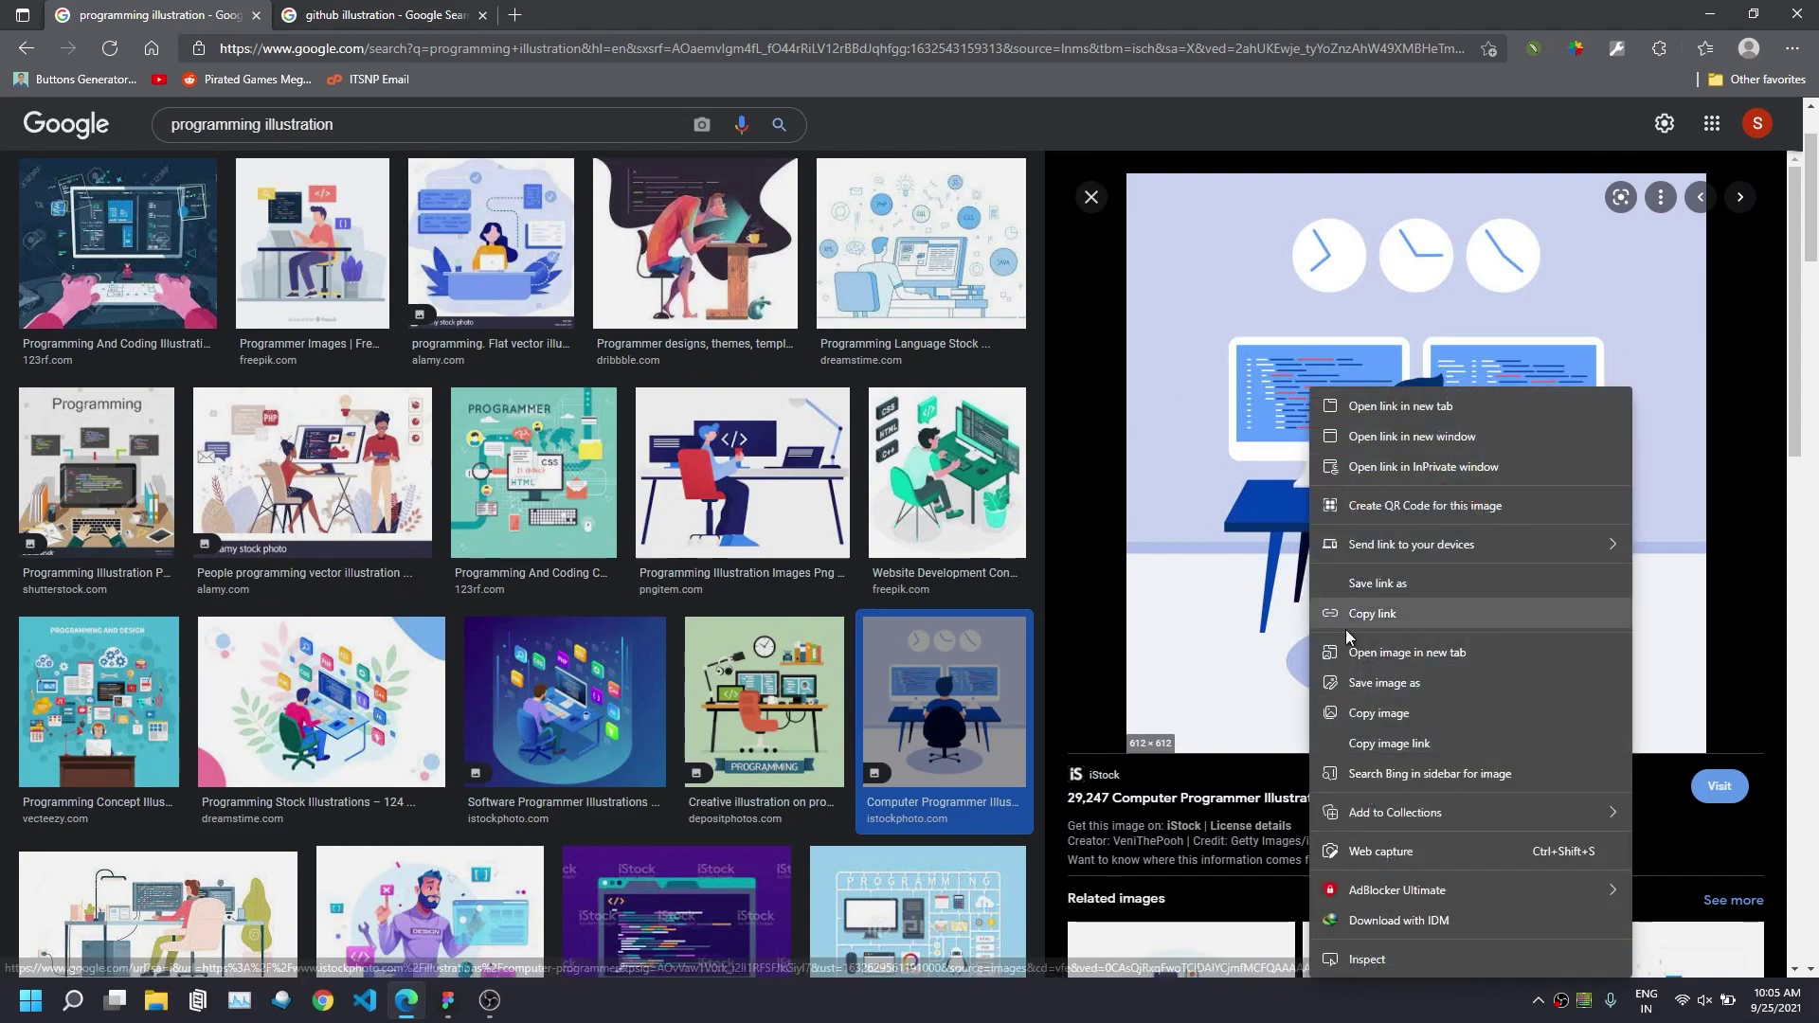
pyautogui.click(1371, 712)
pyautogui.click(455, 1000)
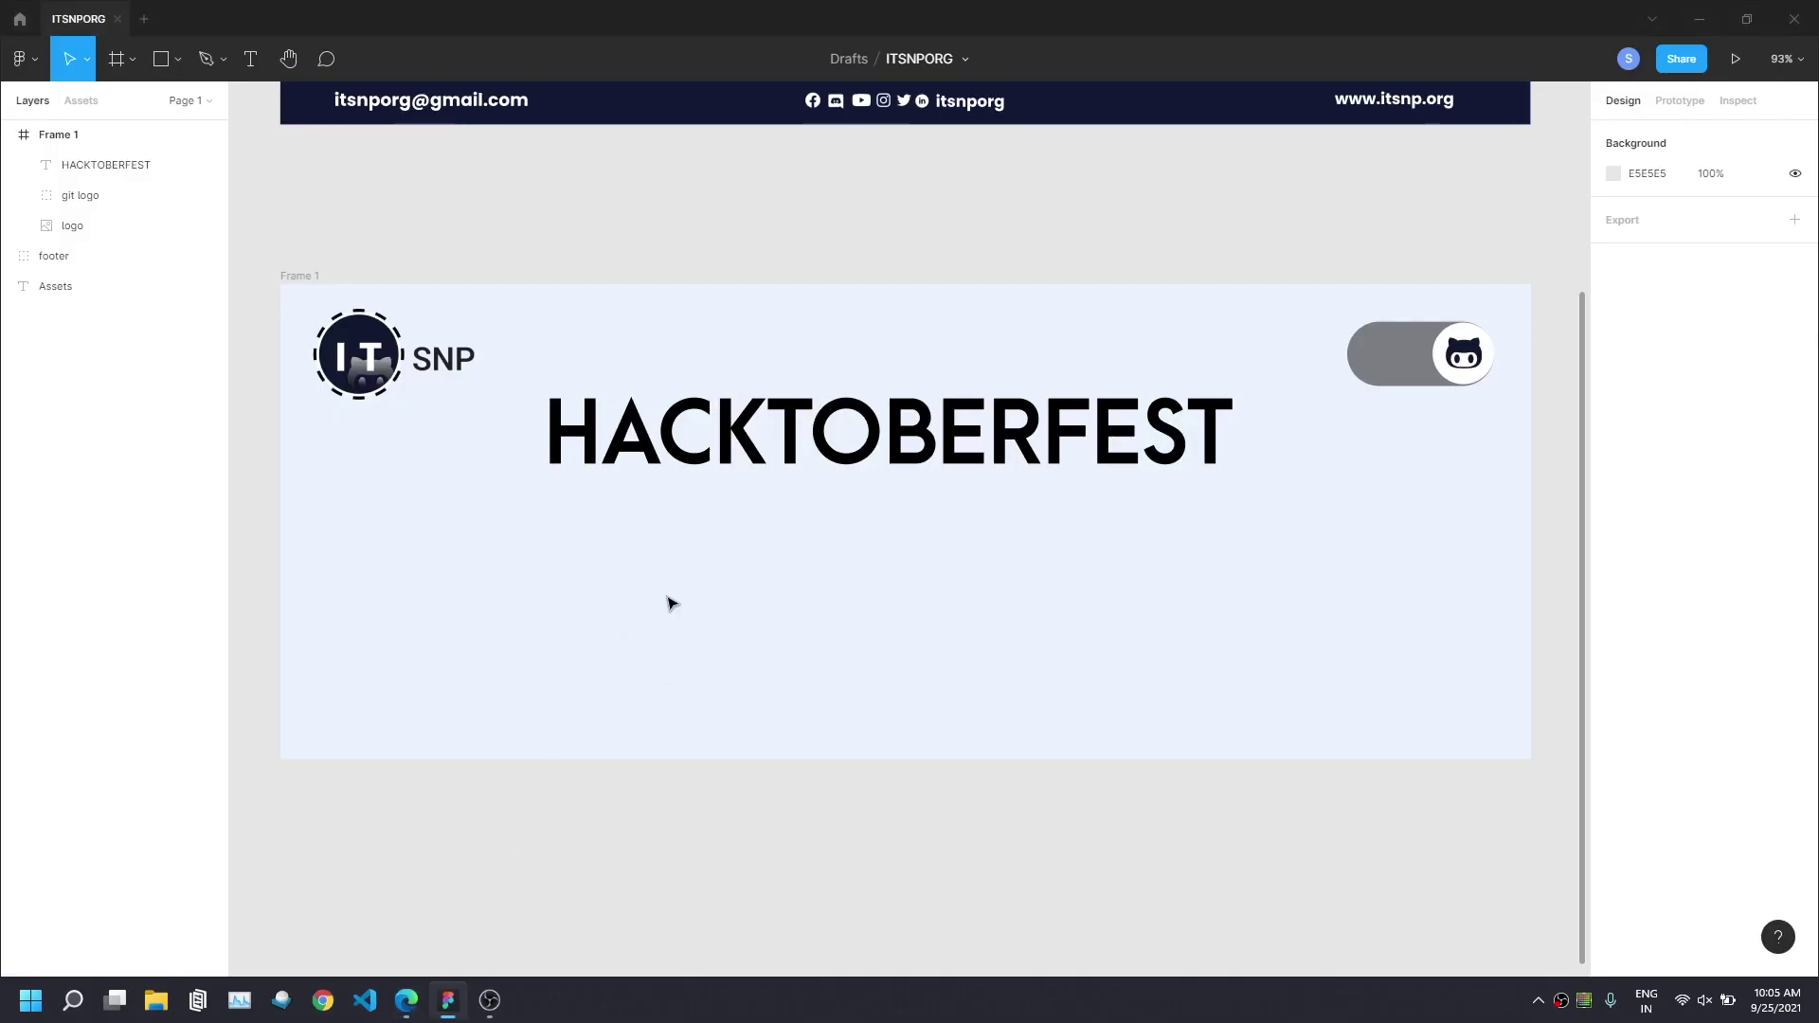
# Paste the programmer illustration beside the banner, trim it to 532×433, and run Remove BG.
pyautogui.scroll(-3, 670, 601)
pyautogui.hscroll(2, 739, 644)
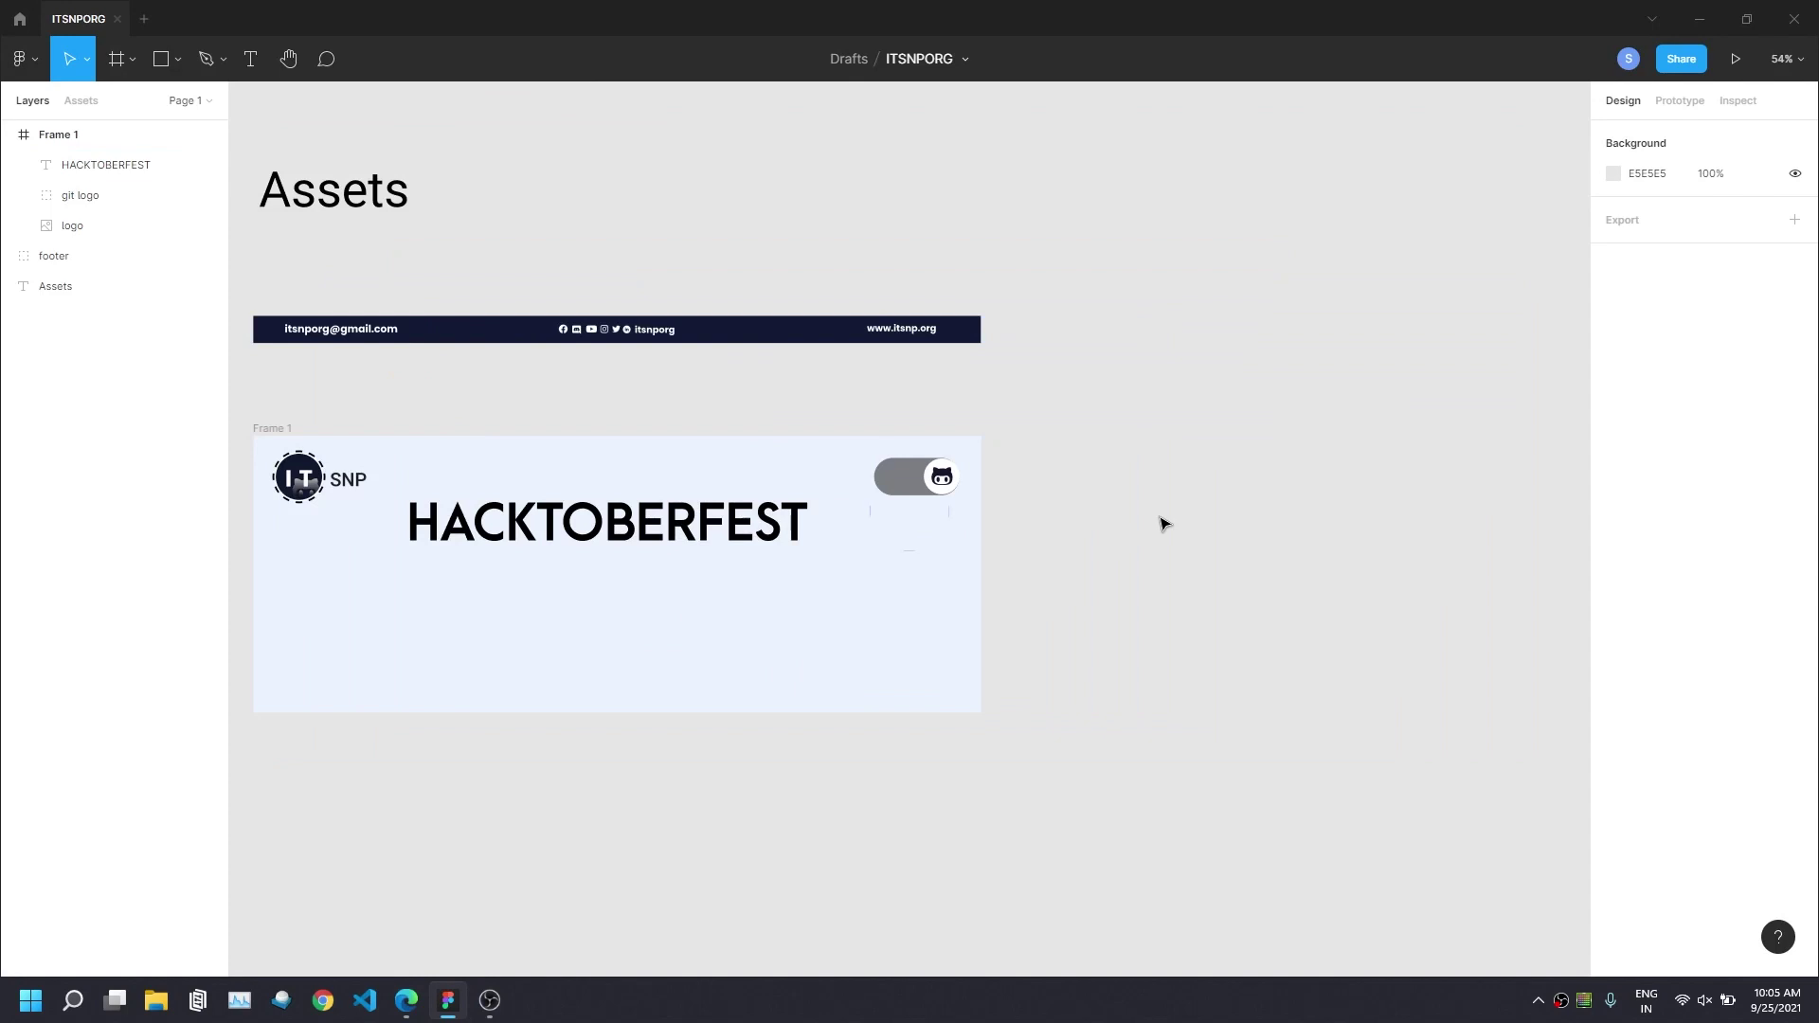
pyautogui.hotkey('ctrl', 'v')
pyautogui.moveTo(900, 398)
pyautogui.mouseDown()
pyautogui.moveTo(1204, 407)
pyautogui.moveTo(1214, 454)
pyautogui.mouseUp()
pyautogui.moveTo(1178, 690); pyautogui.dragTo(1179, 671)
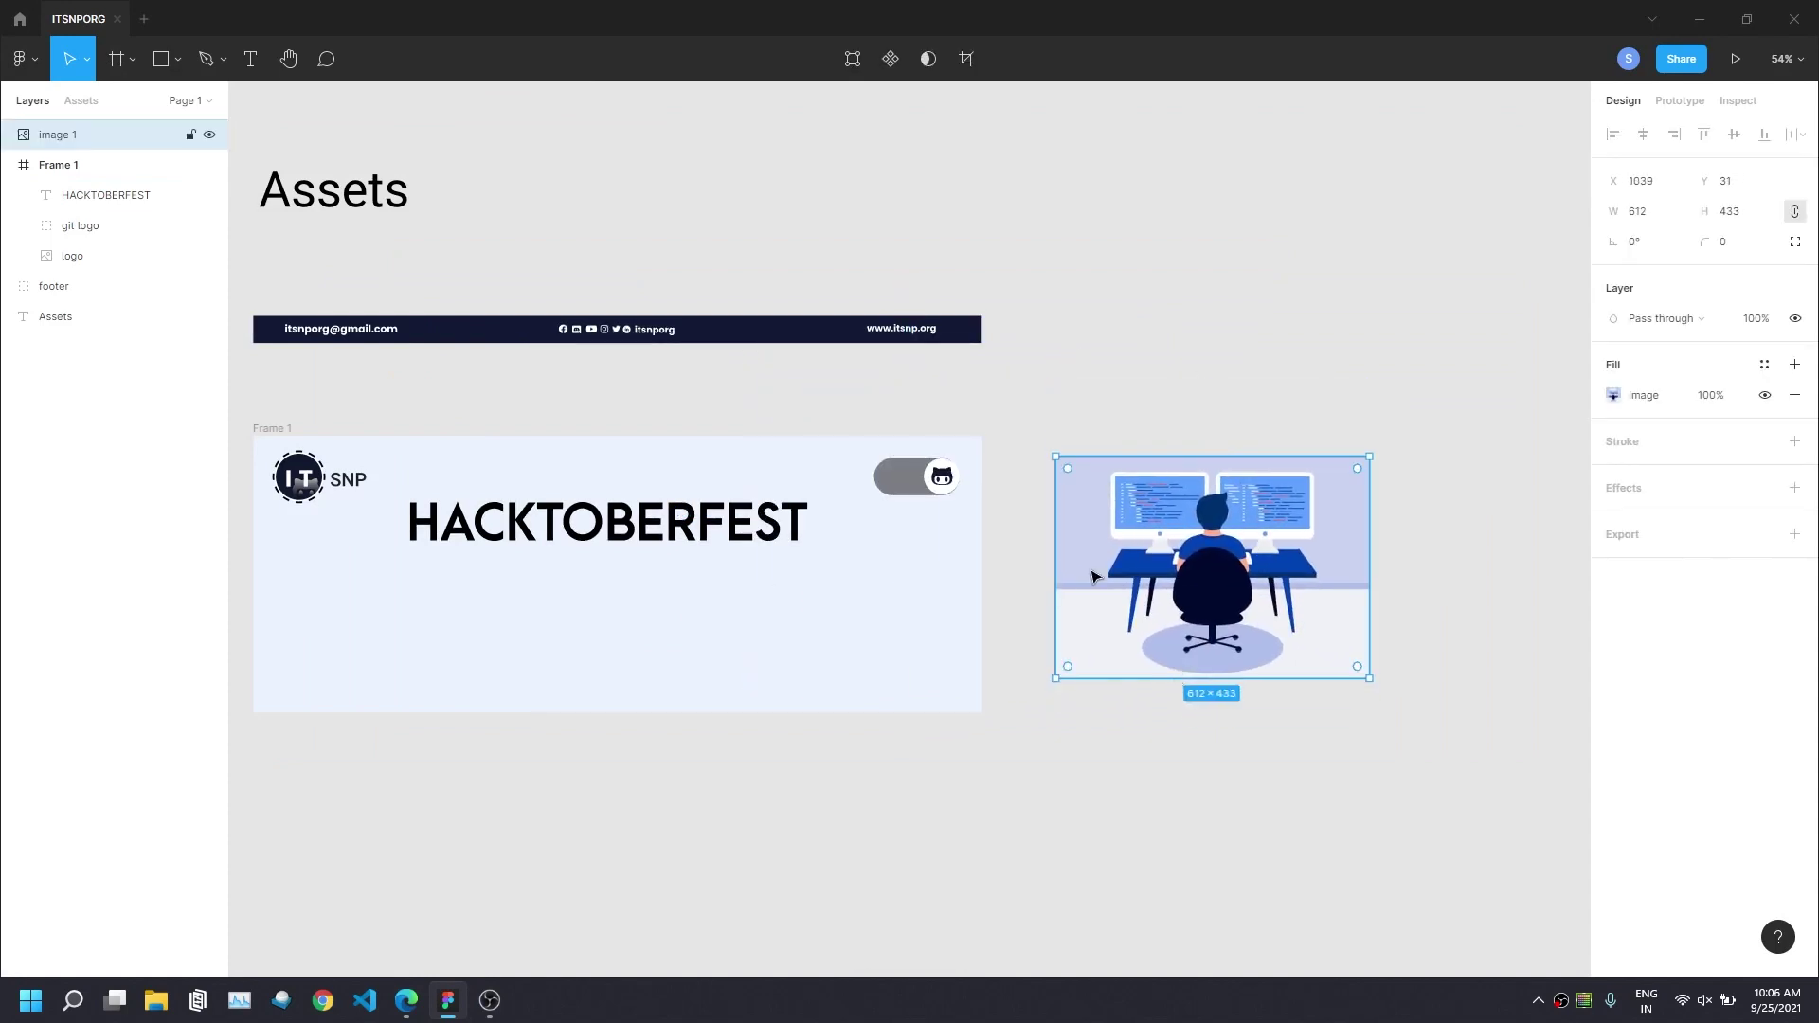
pyautogui.moveTo(1055, 542); pyautogui.dragTo(1076, 548)
pyautogui.moveTo(1369, 543); pyautogui.dragTo(1350, 543)
pyautogui.rightClick(1331, 545)
pyautogui.moveTo(1428, 826)
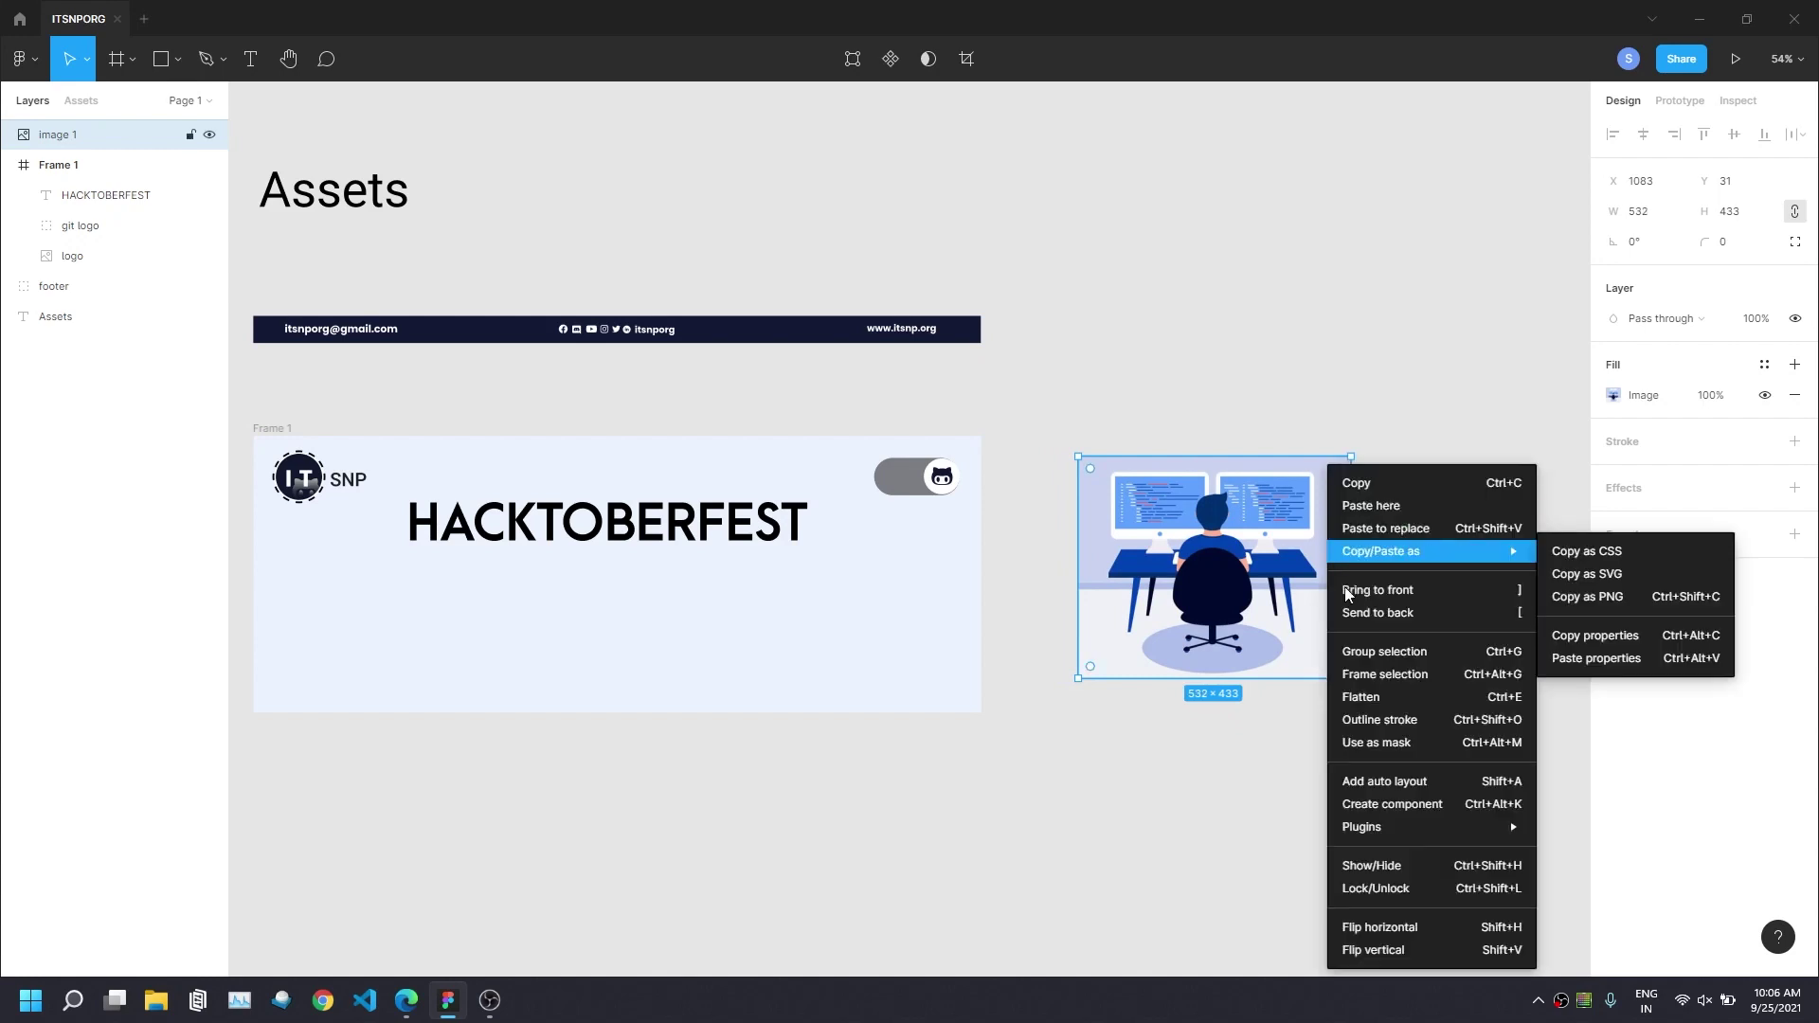
pyautogui.moveTo(1582, 657)
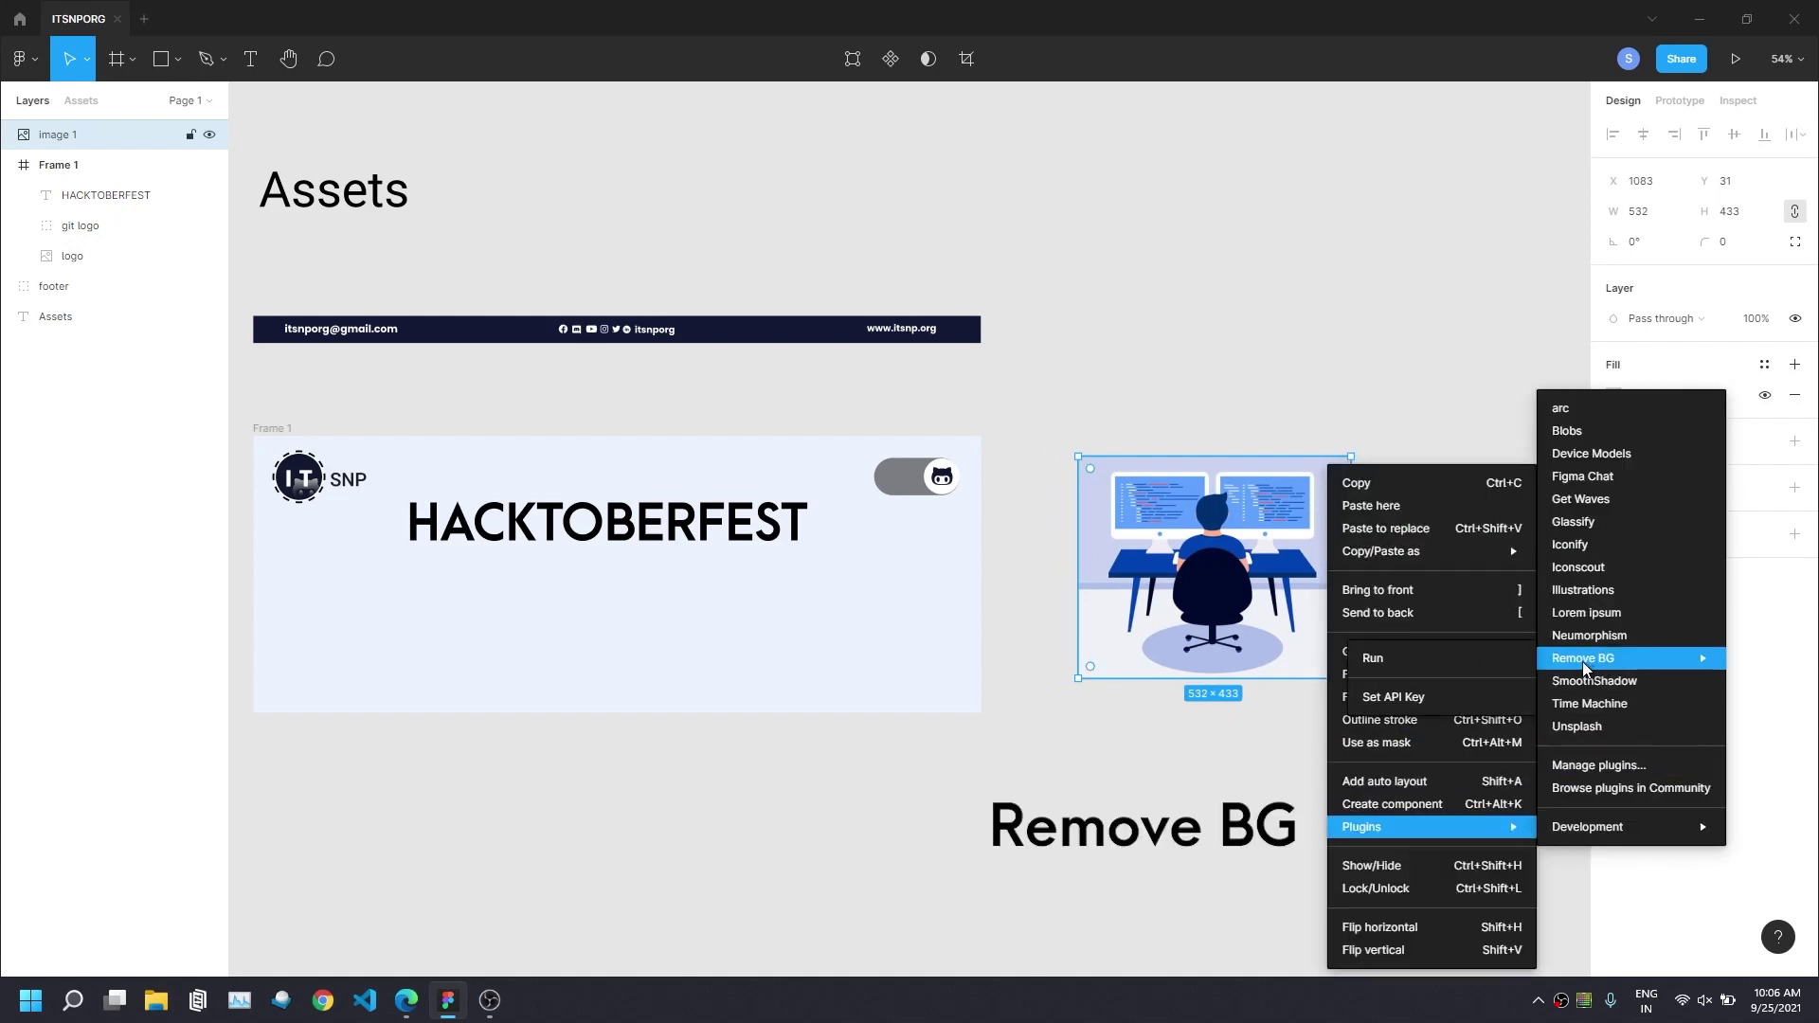
pyautogui.click(1394, 663)
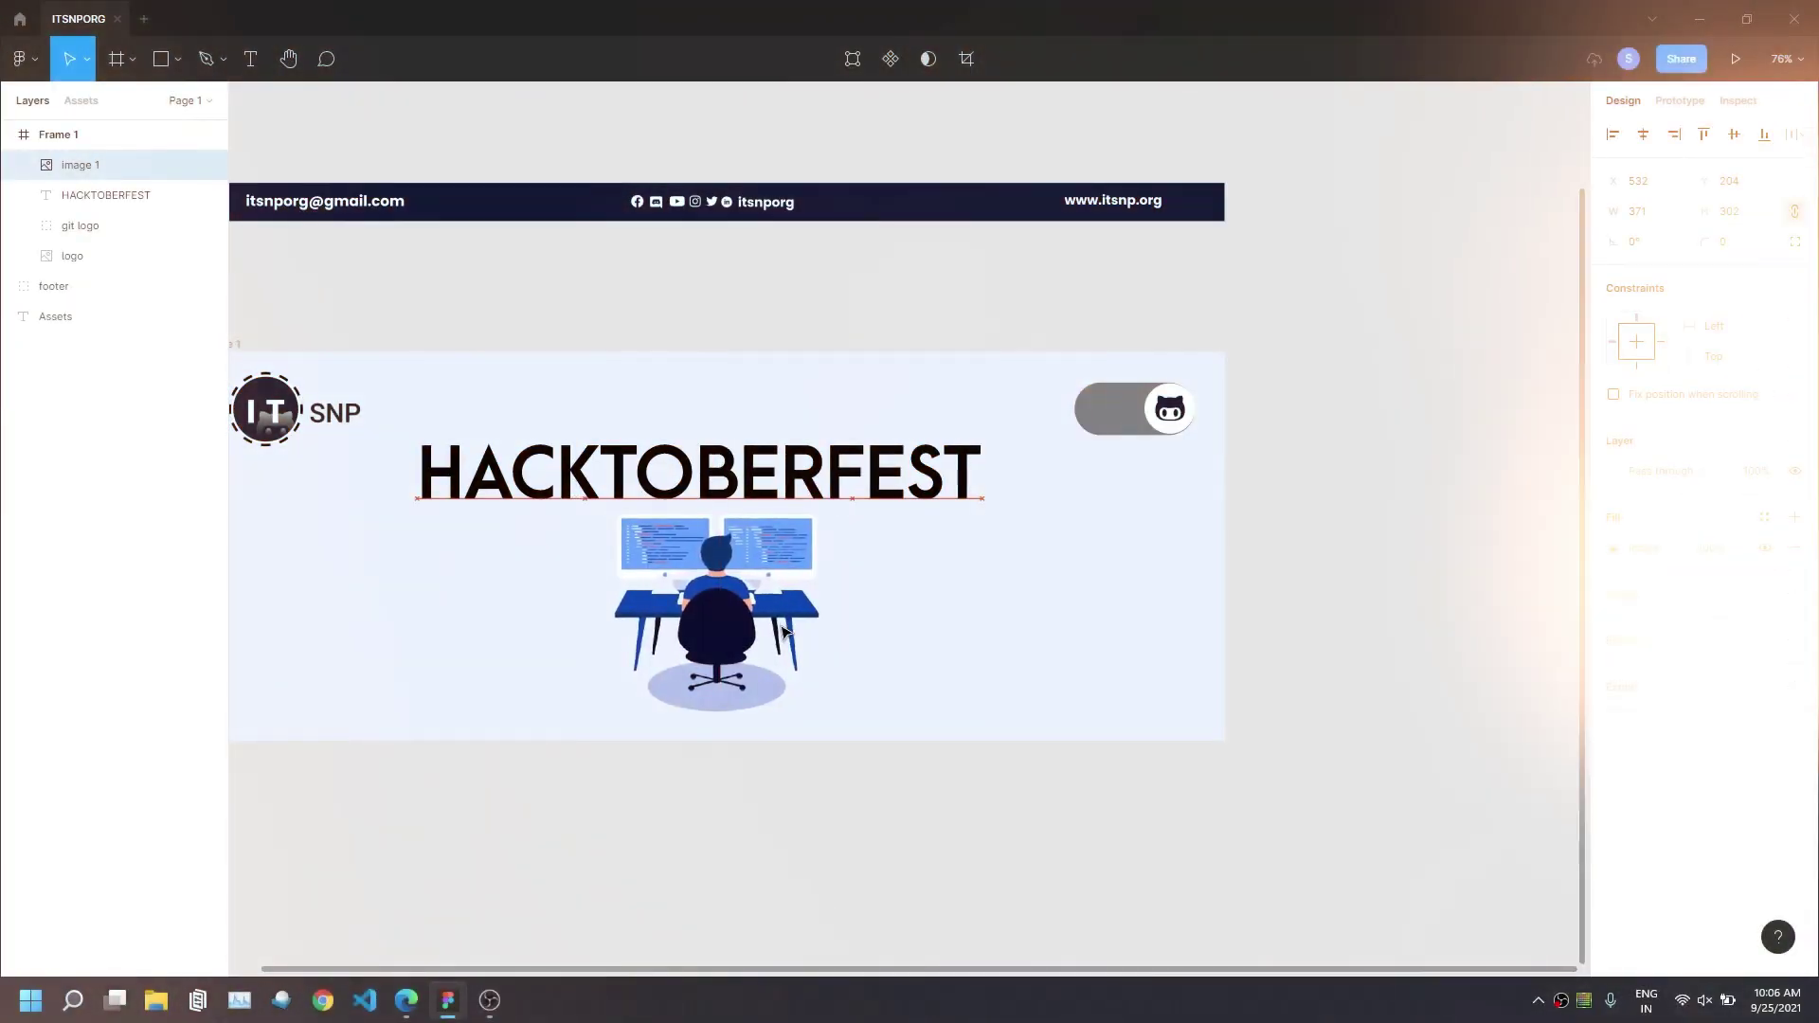
# Centre the illustration under the title, then shrink the HACKTOBERFEST font and recentre it.
pyautogui.moveTo(783, 631); pyautogui.dragTo(781, 630)
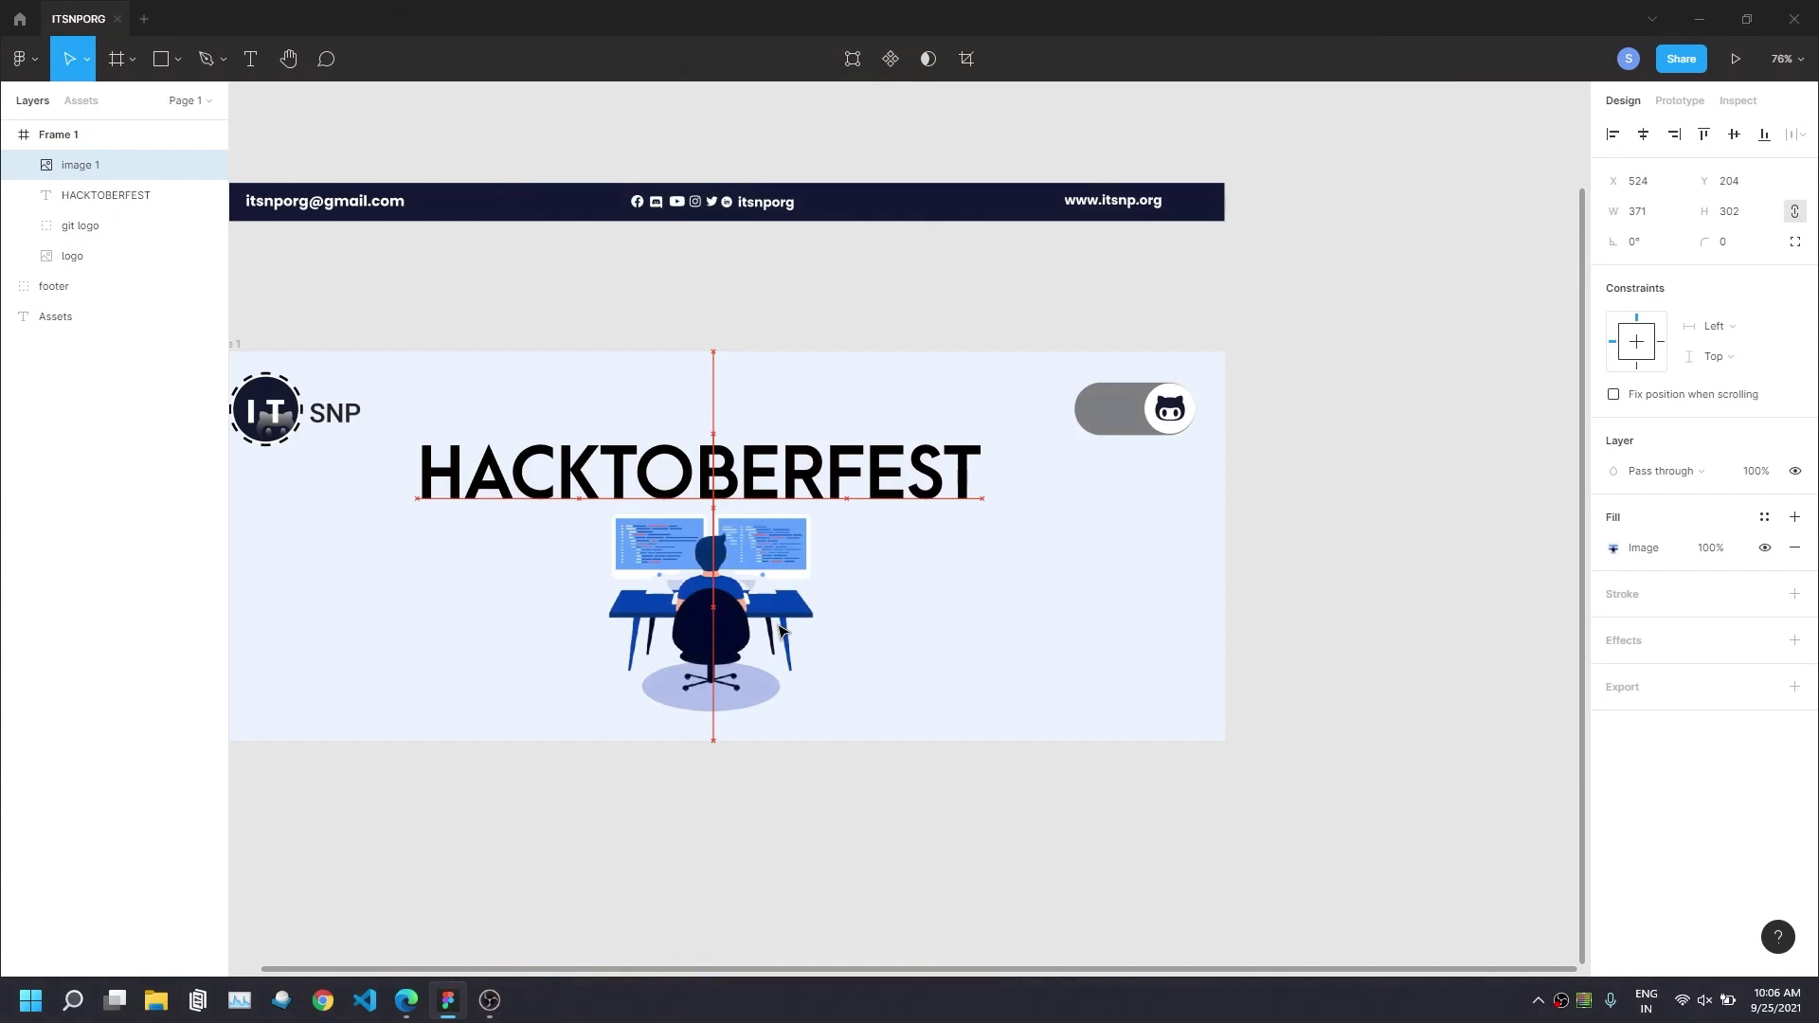
pyautogui.scroll(3, 786, 615)
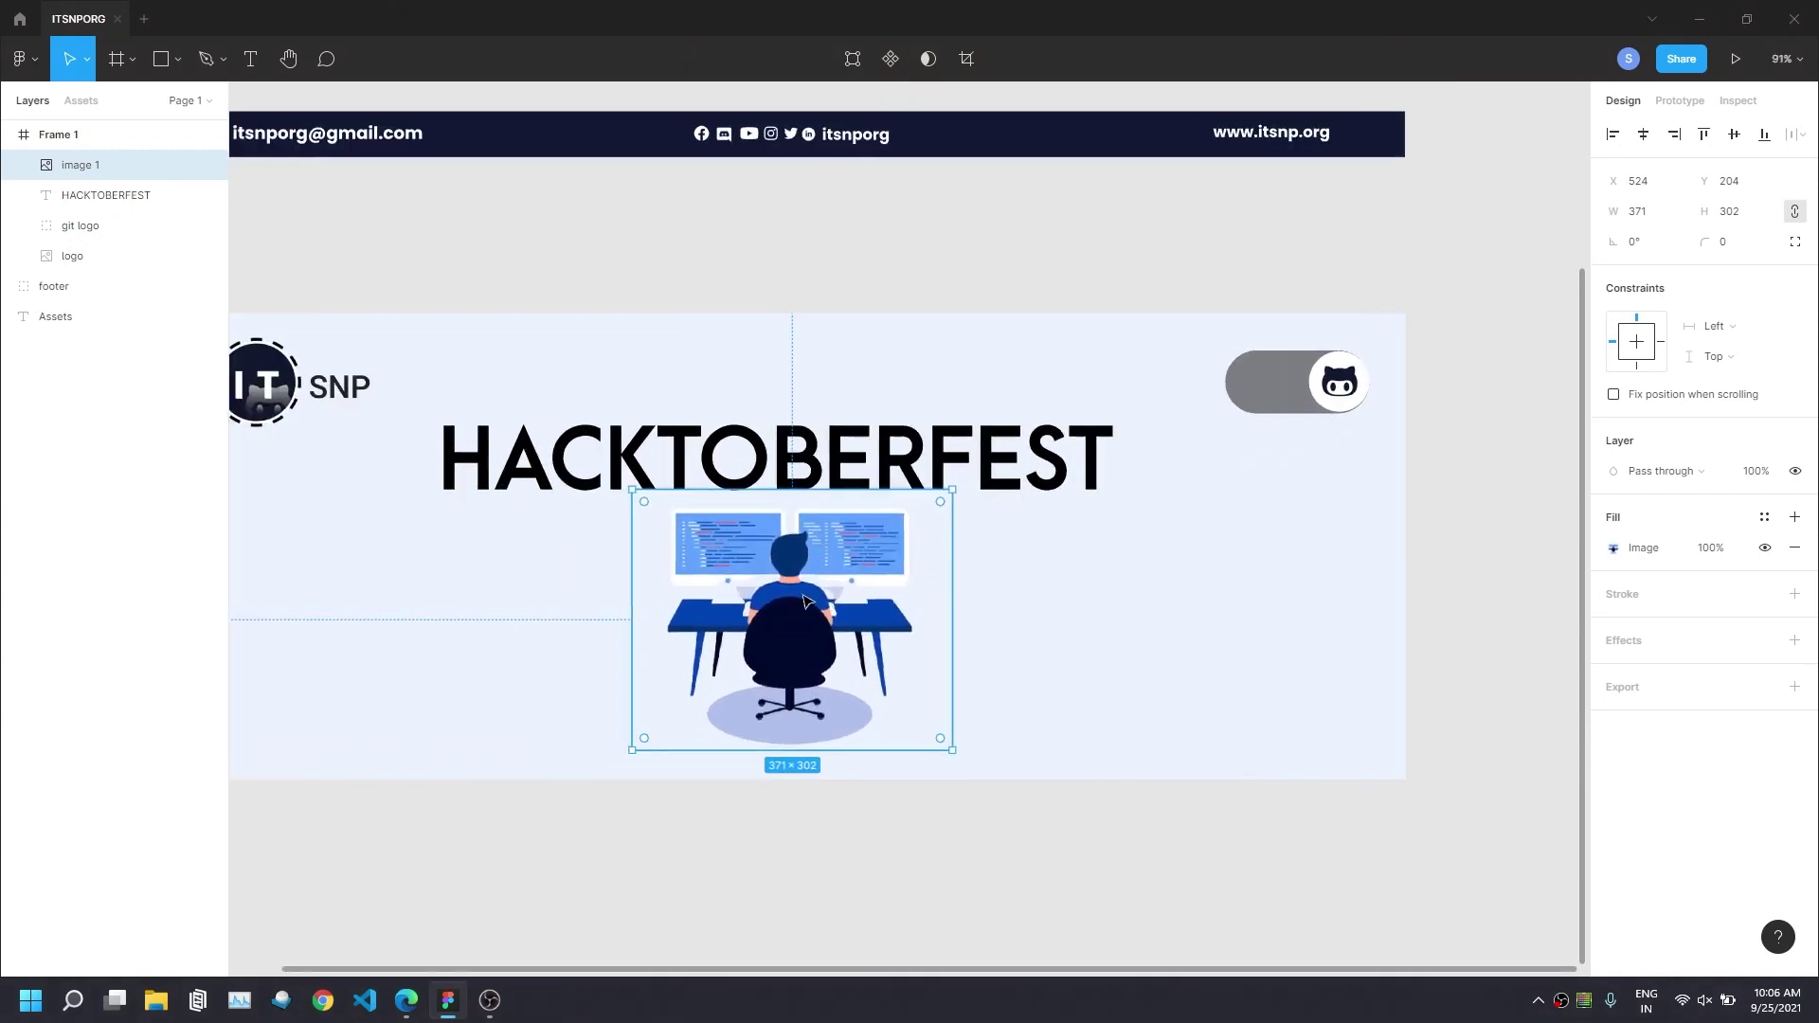
pyautogui.press('Tab')
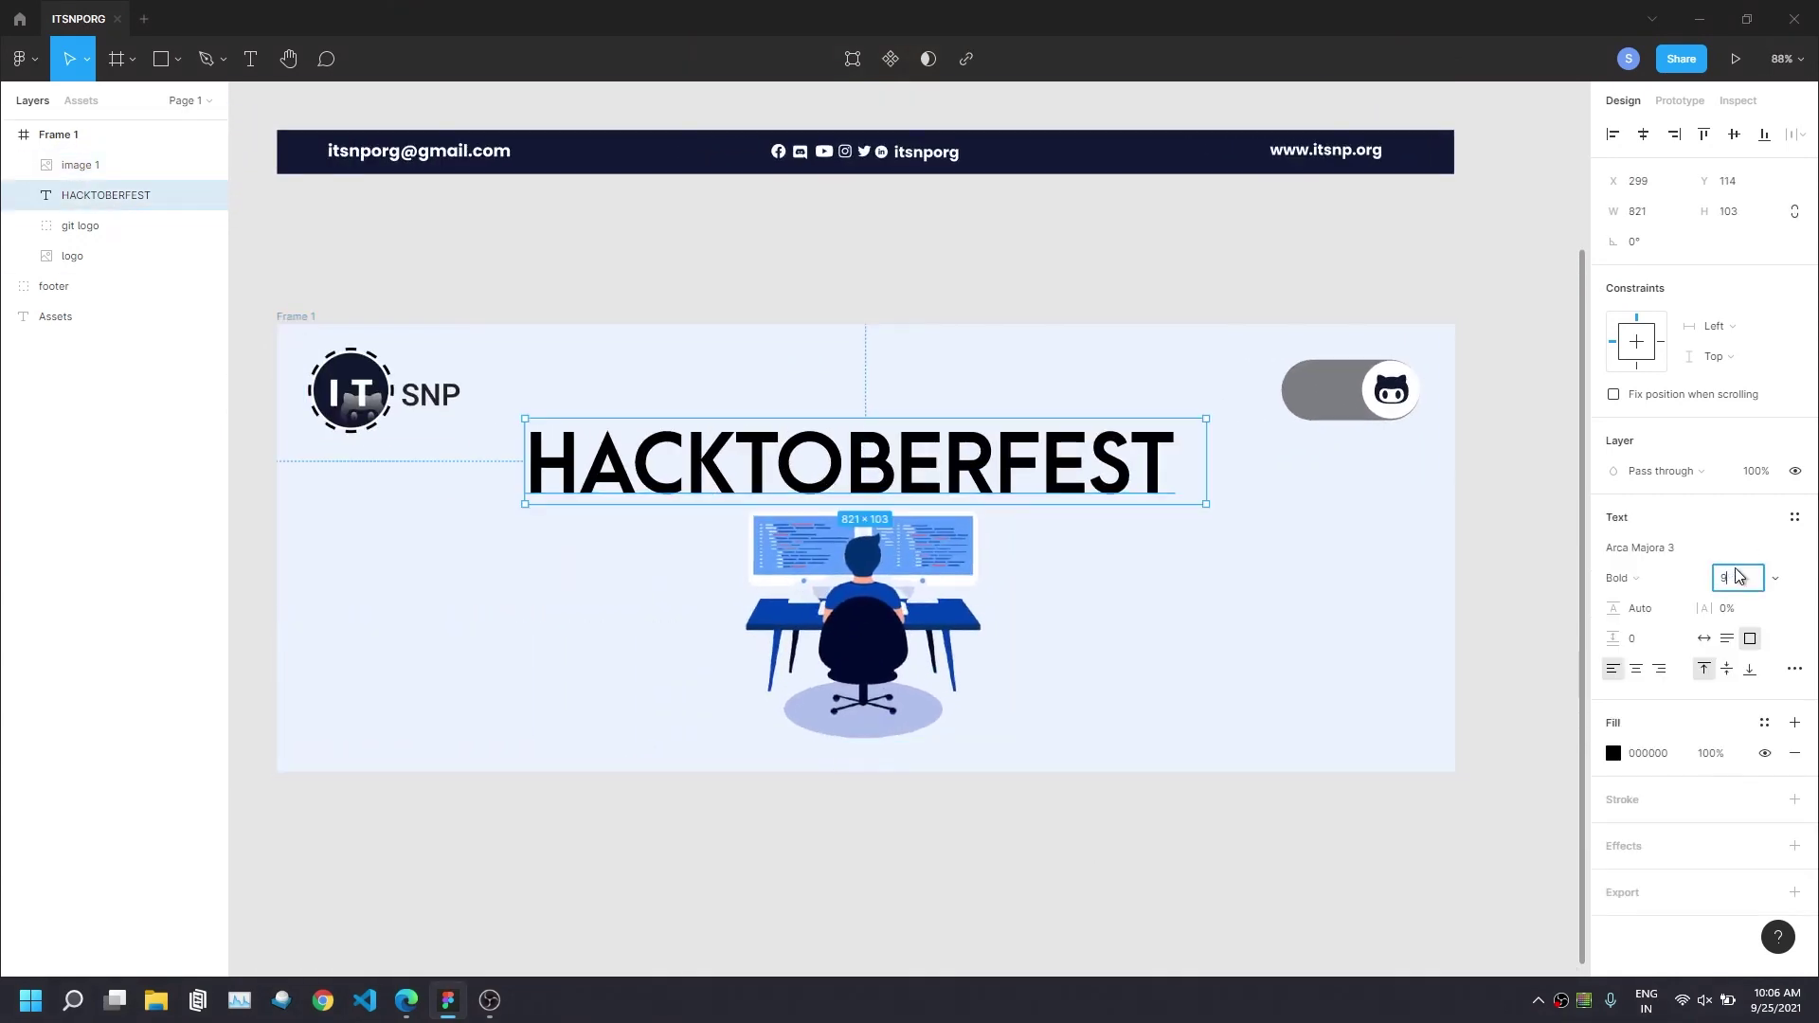
pyautogui.write('0')
pyautogui.press('Return')
pyautogui.click(1643, 134)
pyautogui.click(681, 312)
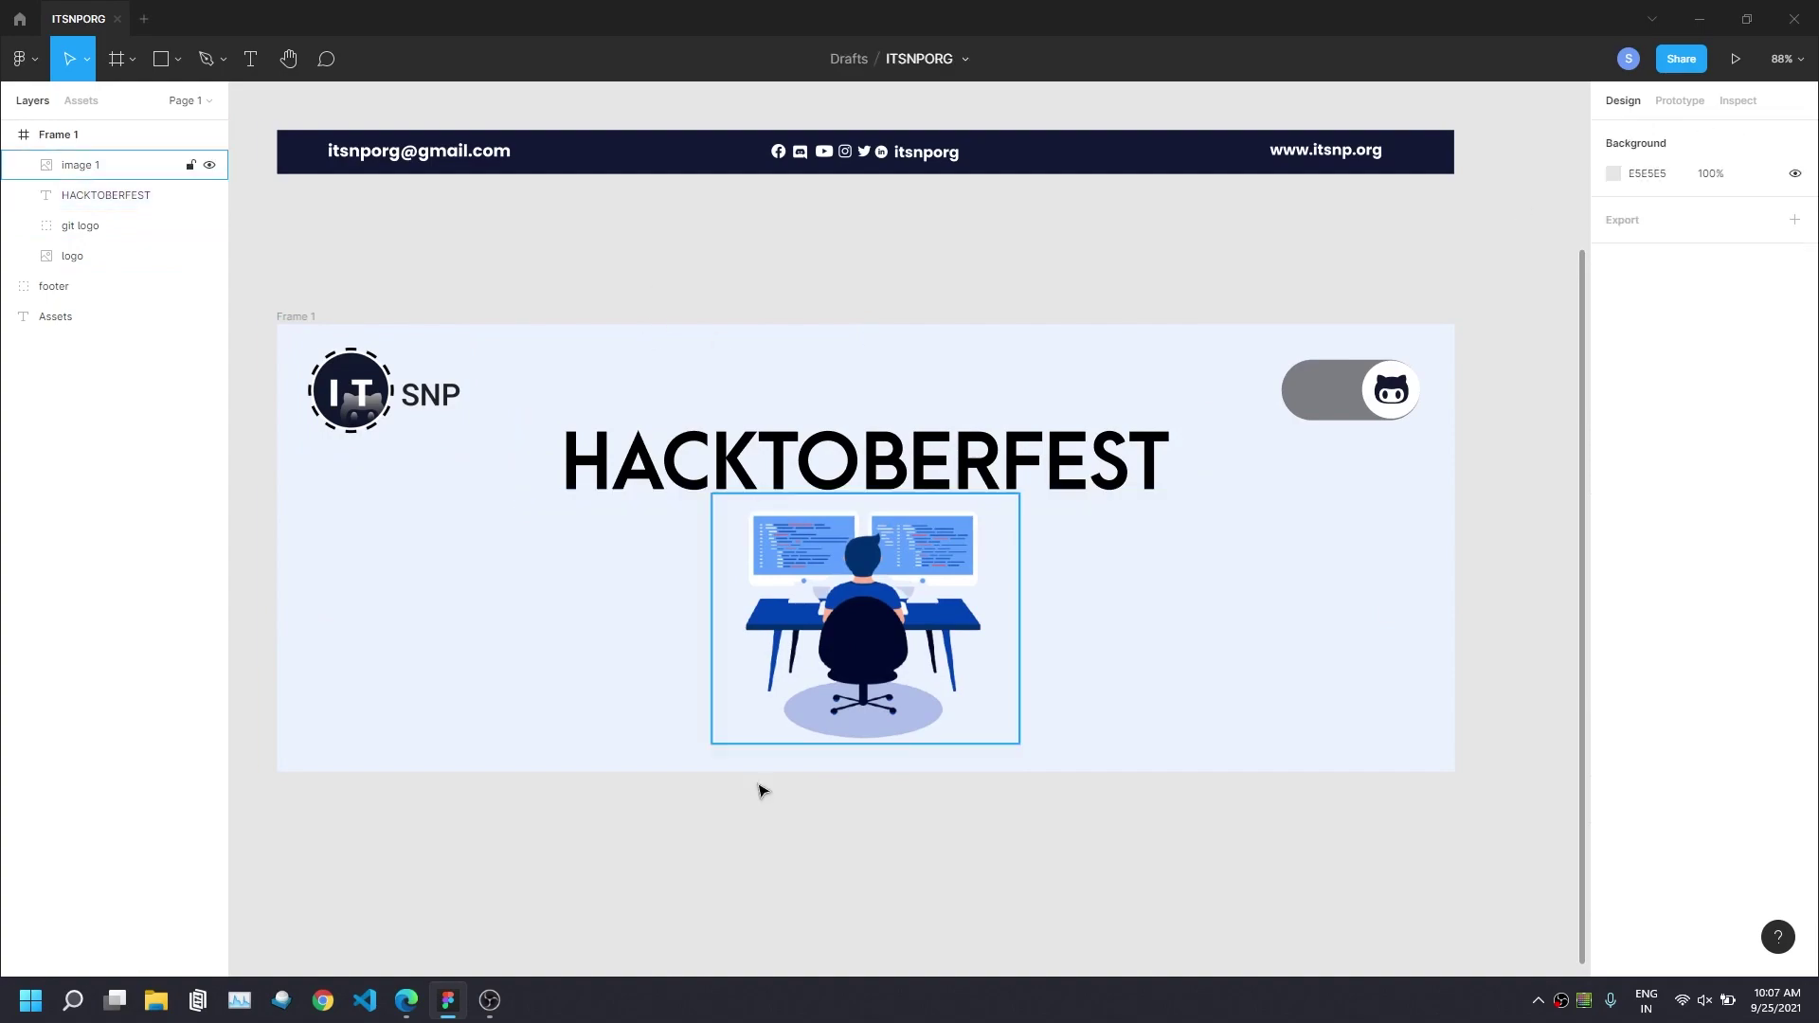
pyautogui.click(407, 1000)
# Copy the GitHub Blog good first issues illustration from the github illustration results.
pyautogui.click(325, 14)
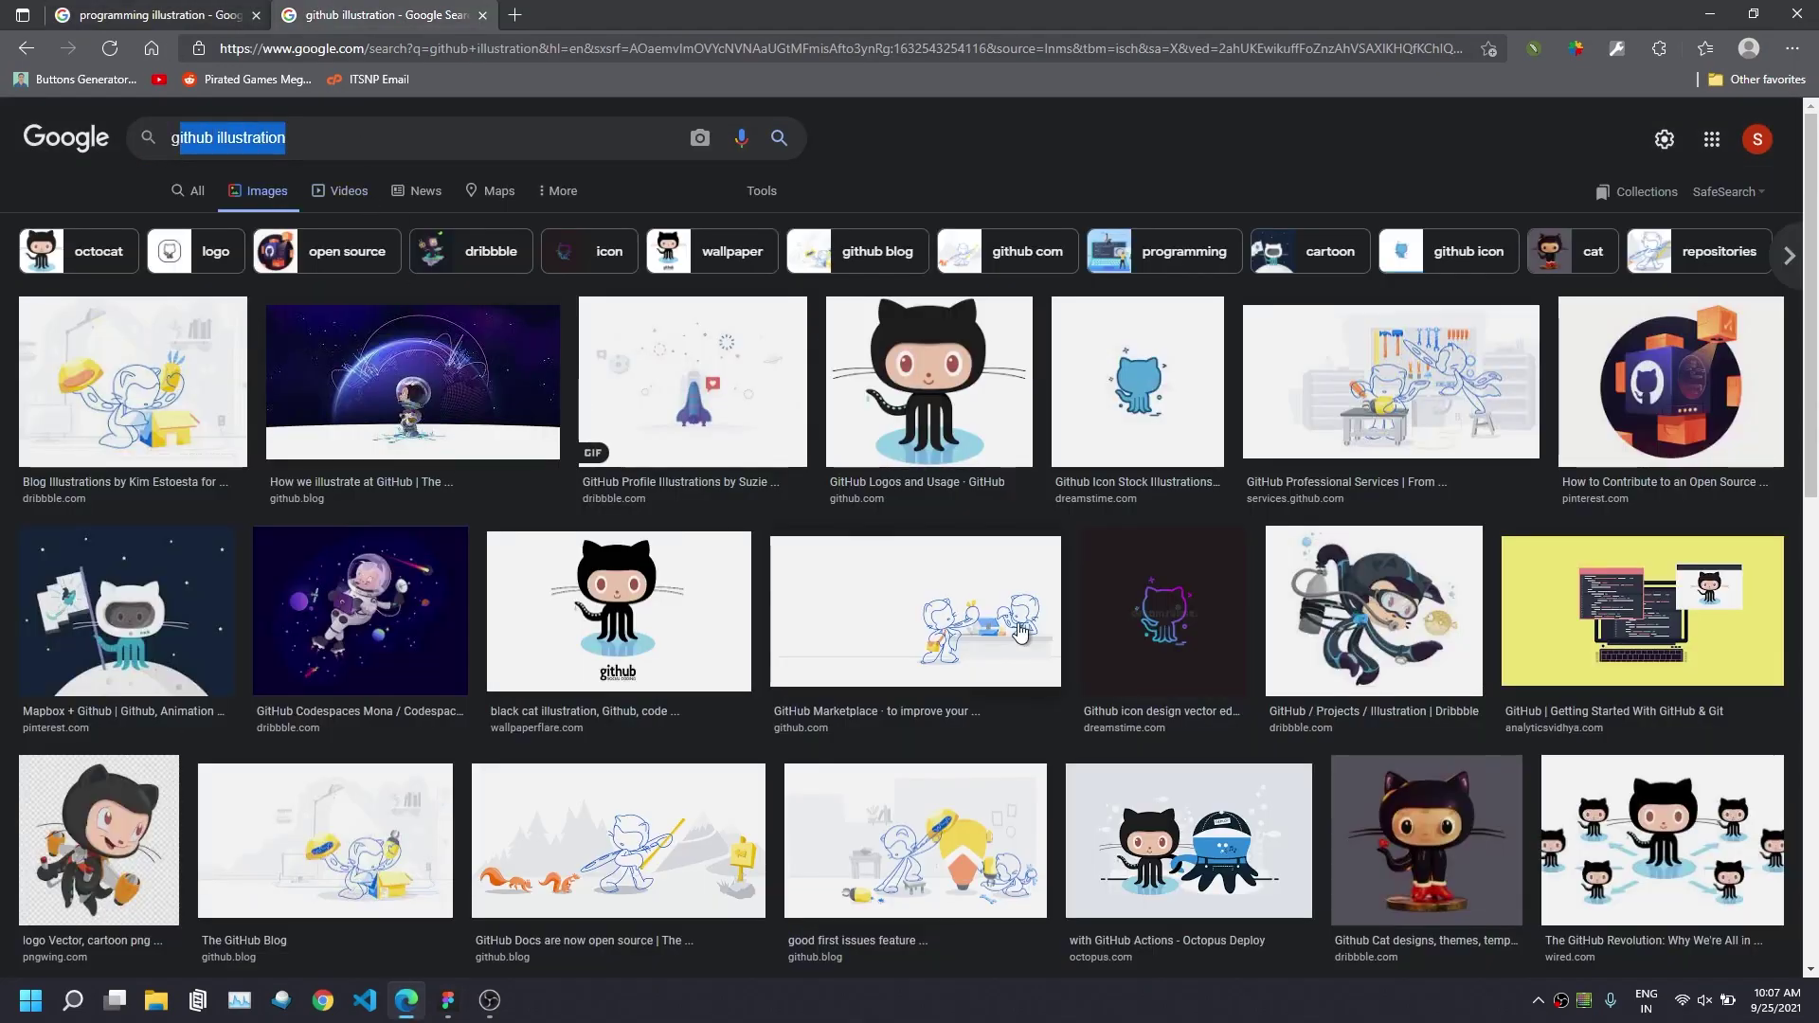
pyautogui.scroll(-4, 1075, 563)
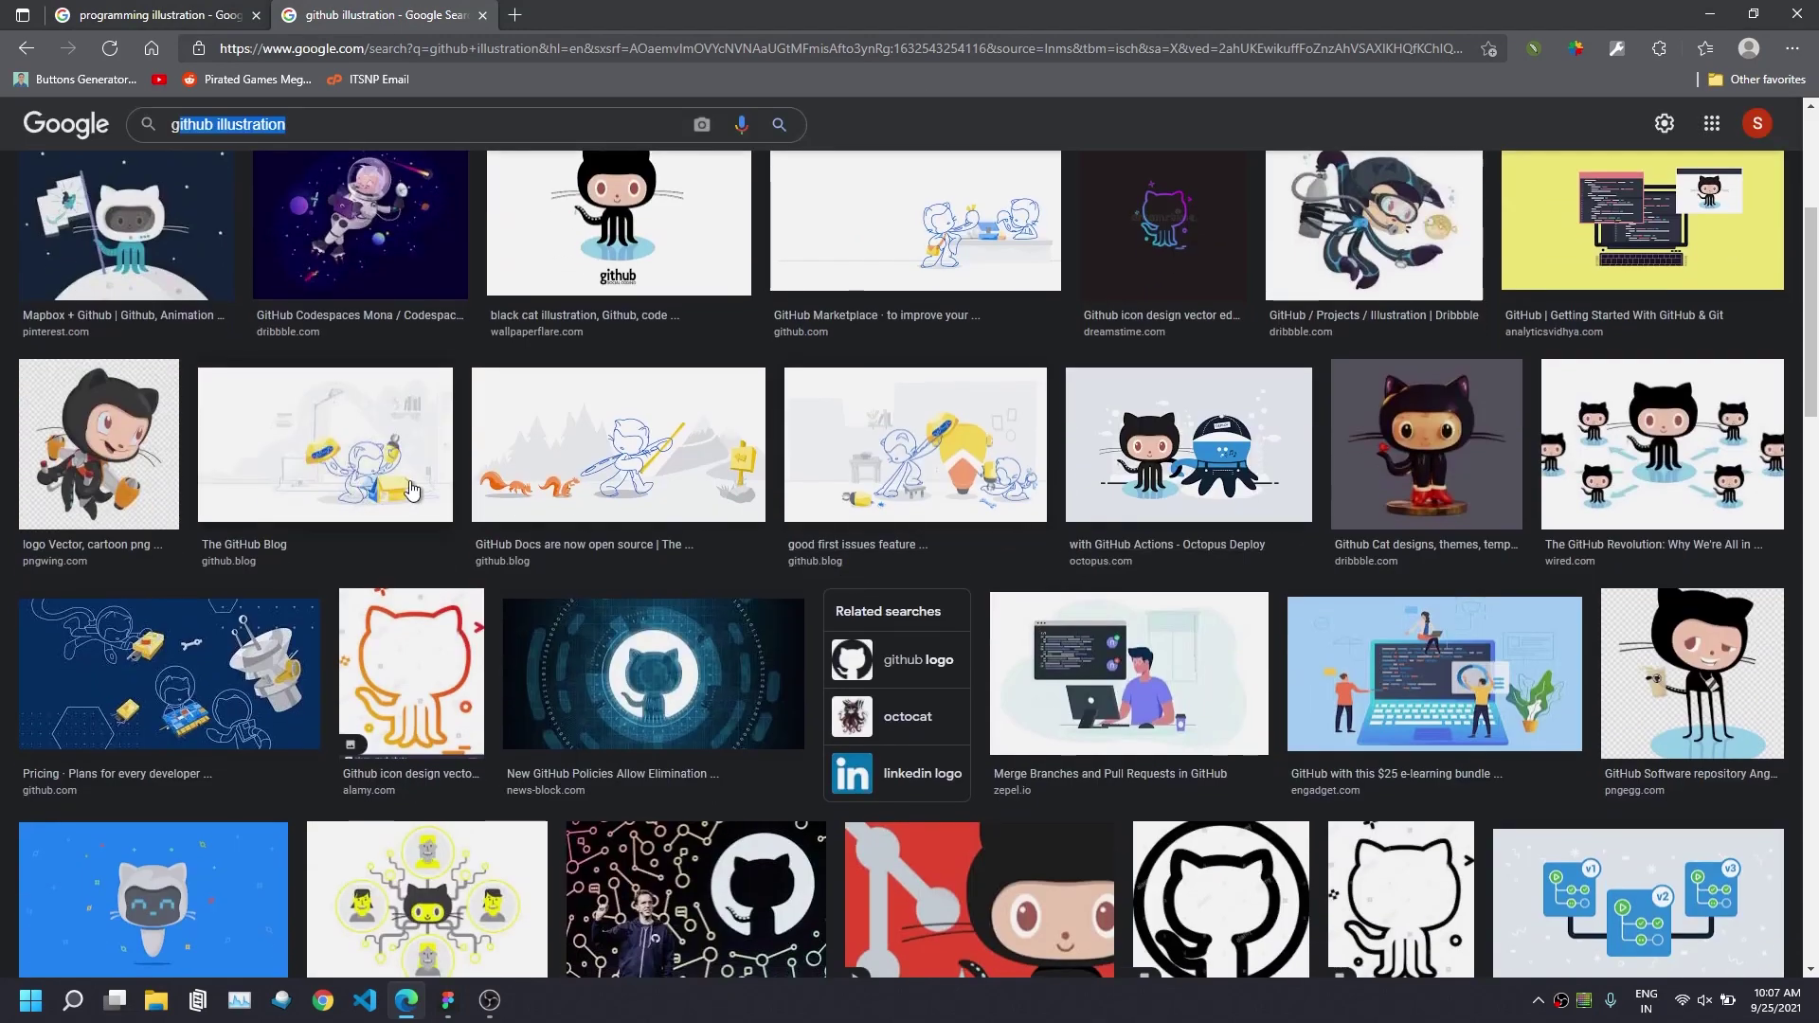
pyautogui.click(966, 469)
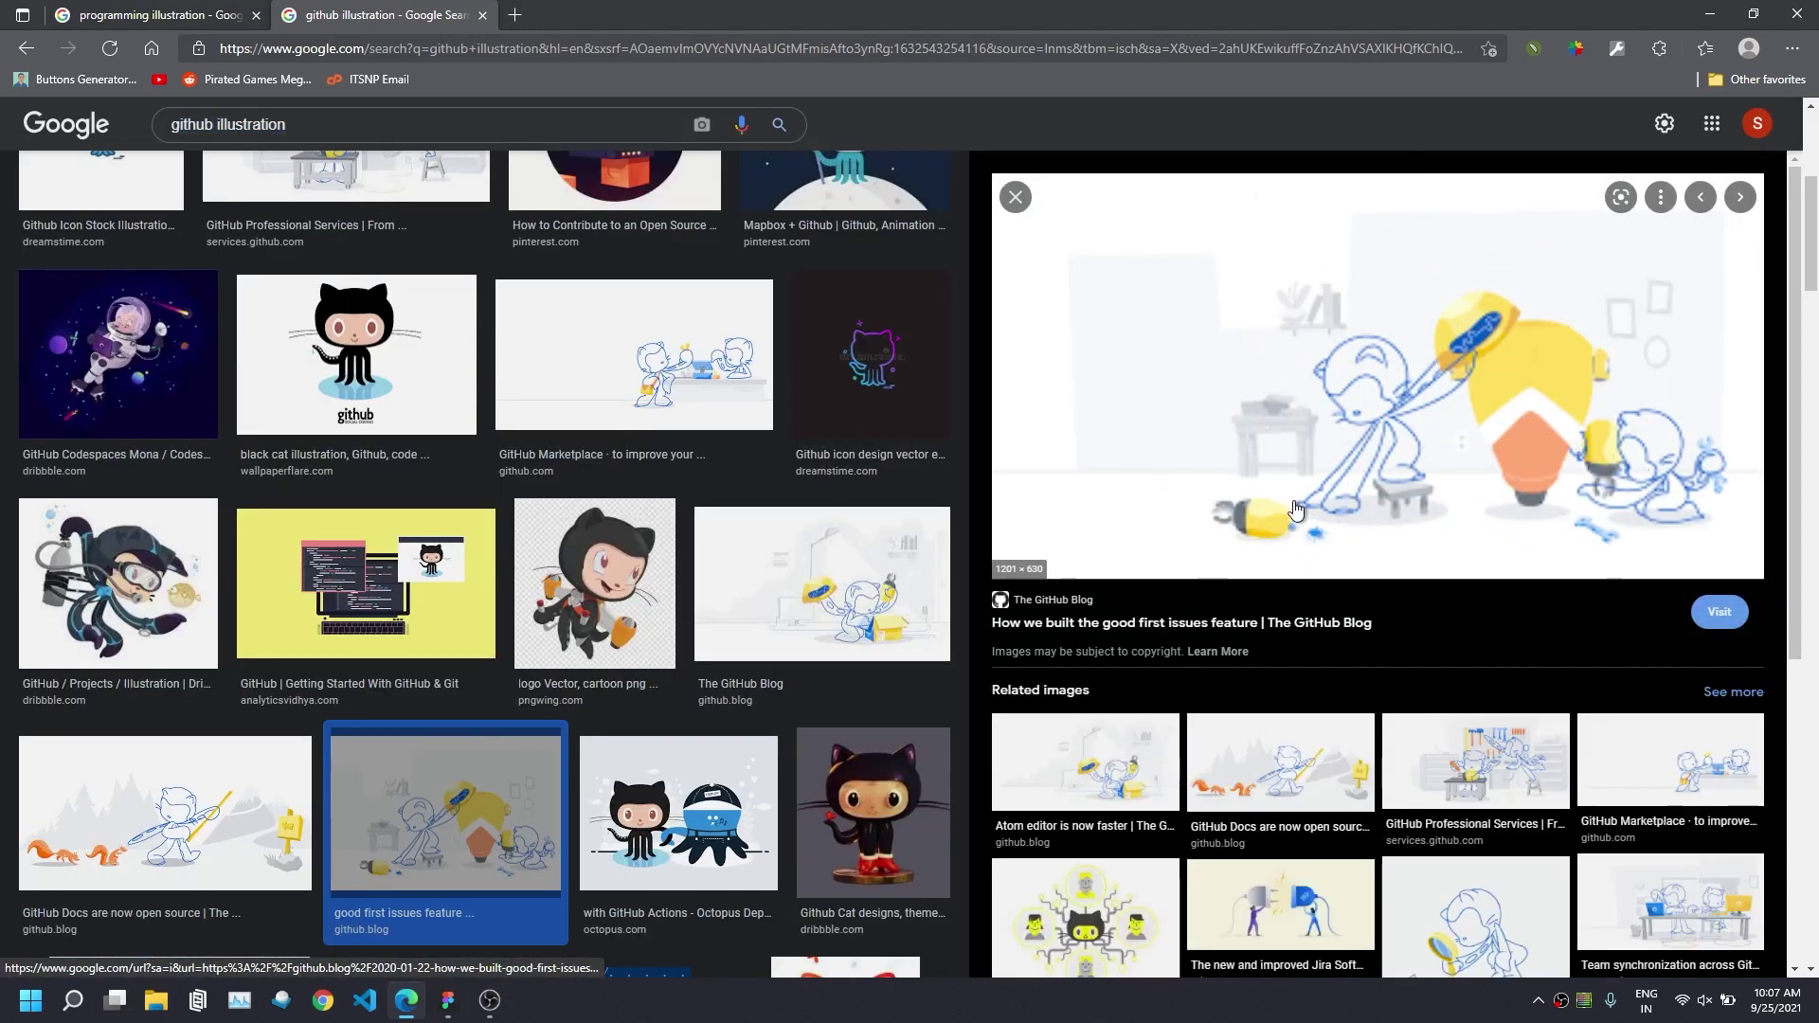
pyautogui.rightClick(1295, 510)
pyautogui.click(1345, 669)
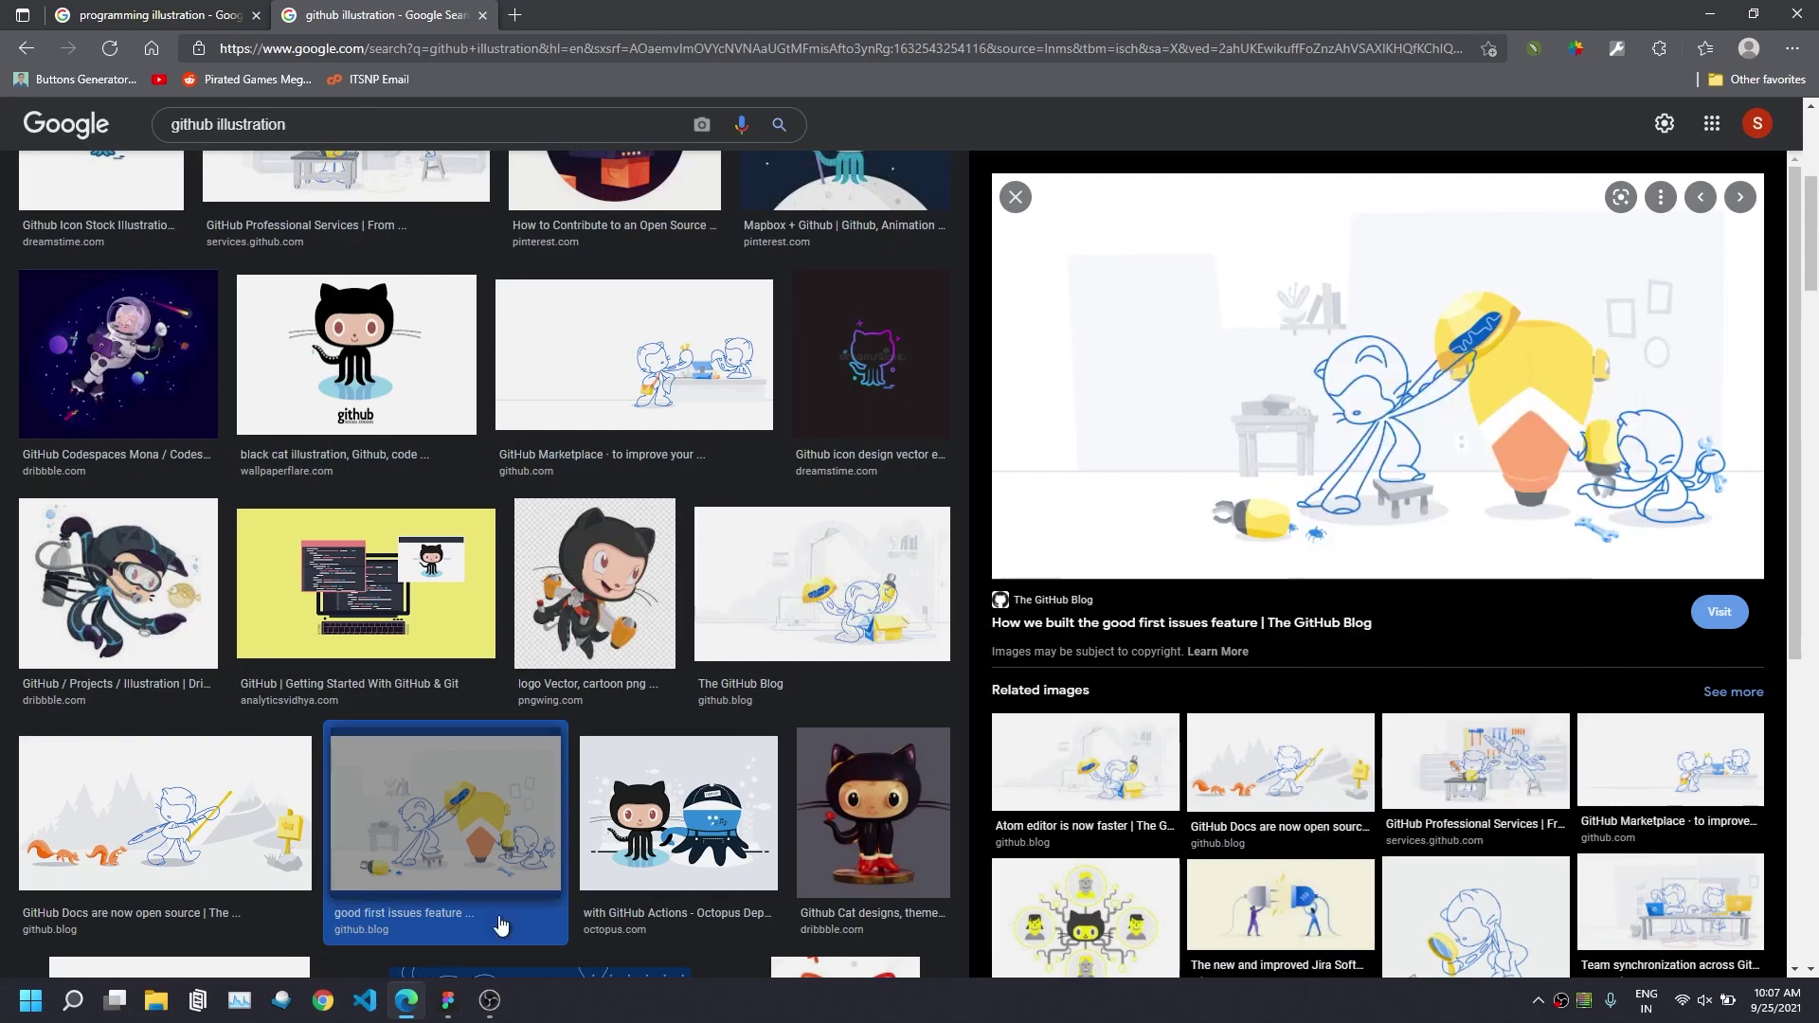
pyautogui.click(445, 1006)
pyautogui.scroll(-2, 925, 589)
# Paste the GitHub illustration, trim its left and top edges, and run Remove BG.
pyautogui.scroll(-2, 925, 589)
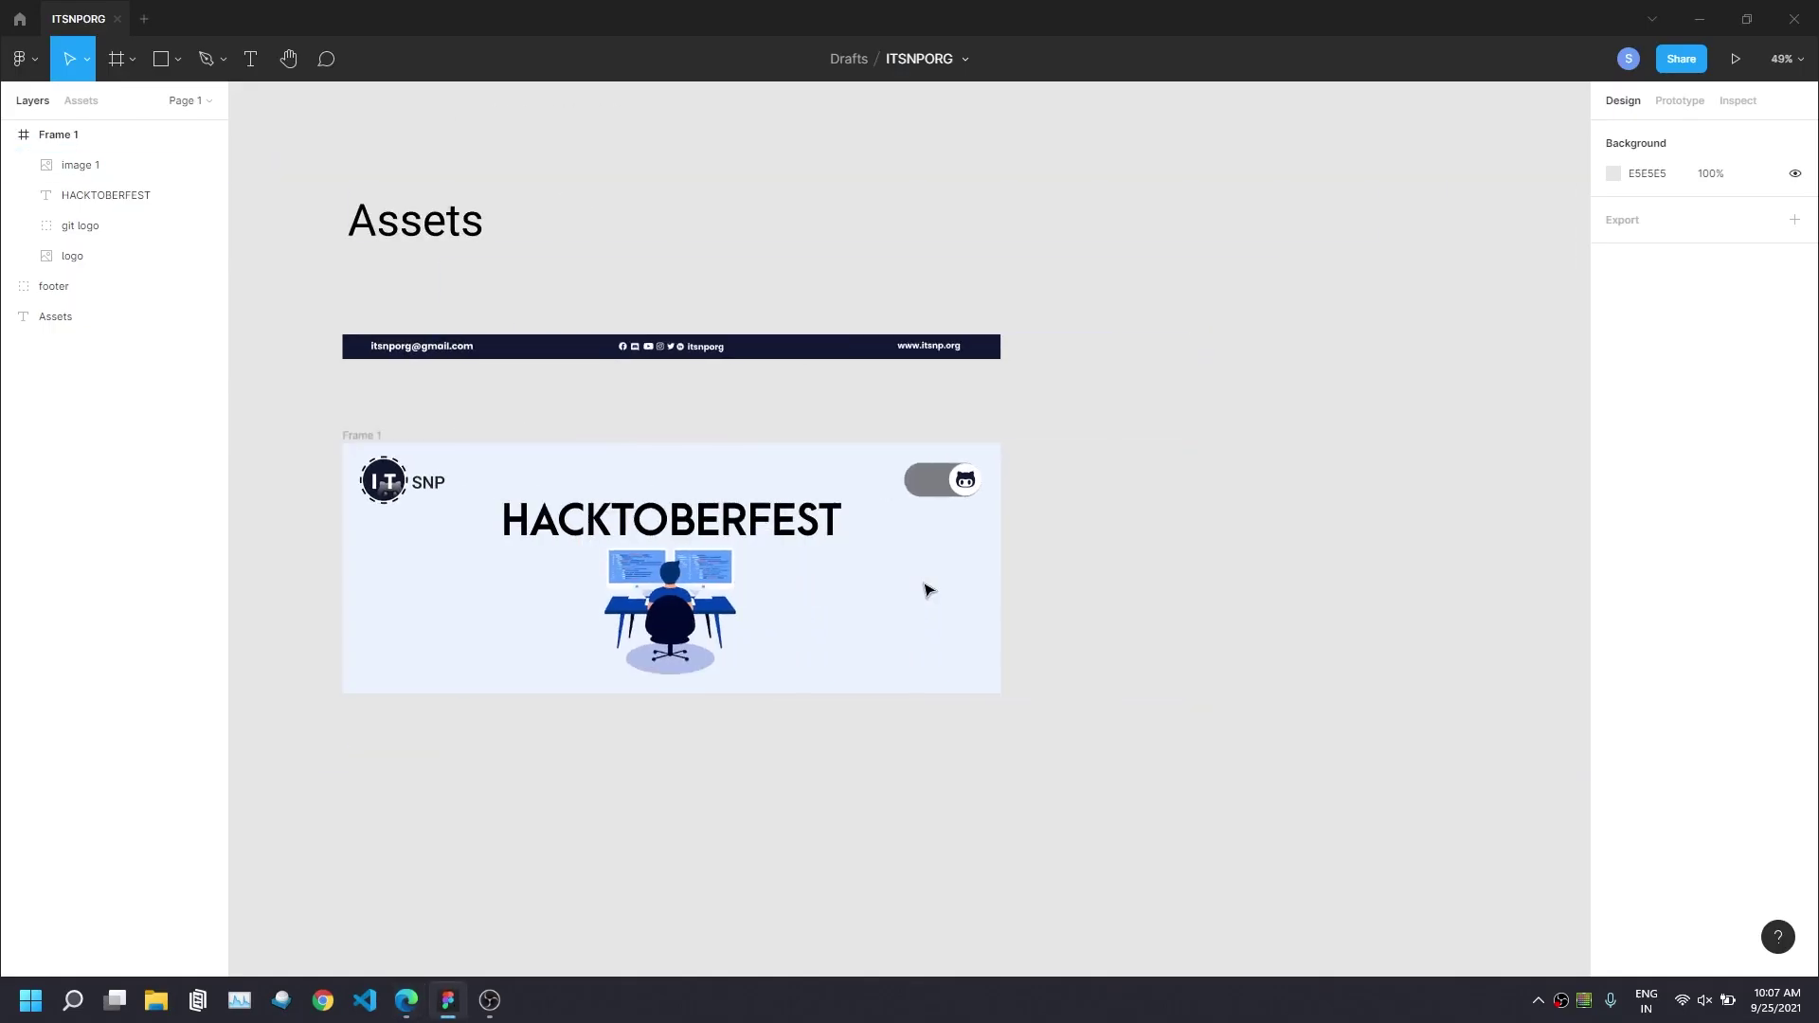
pyautogui.hscroll(5, 1011, 524)
pyautogui.hotkey('ctrl', 'v')
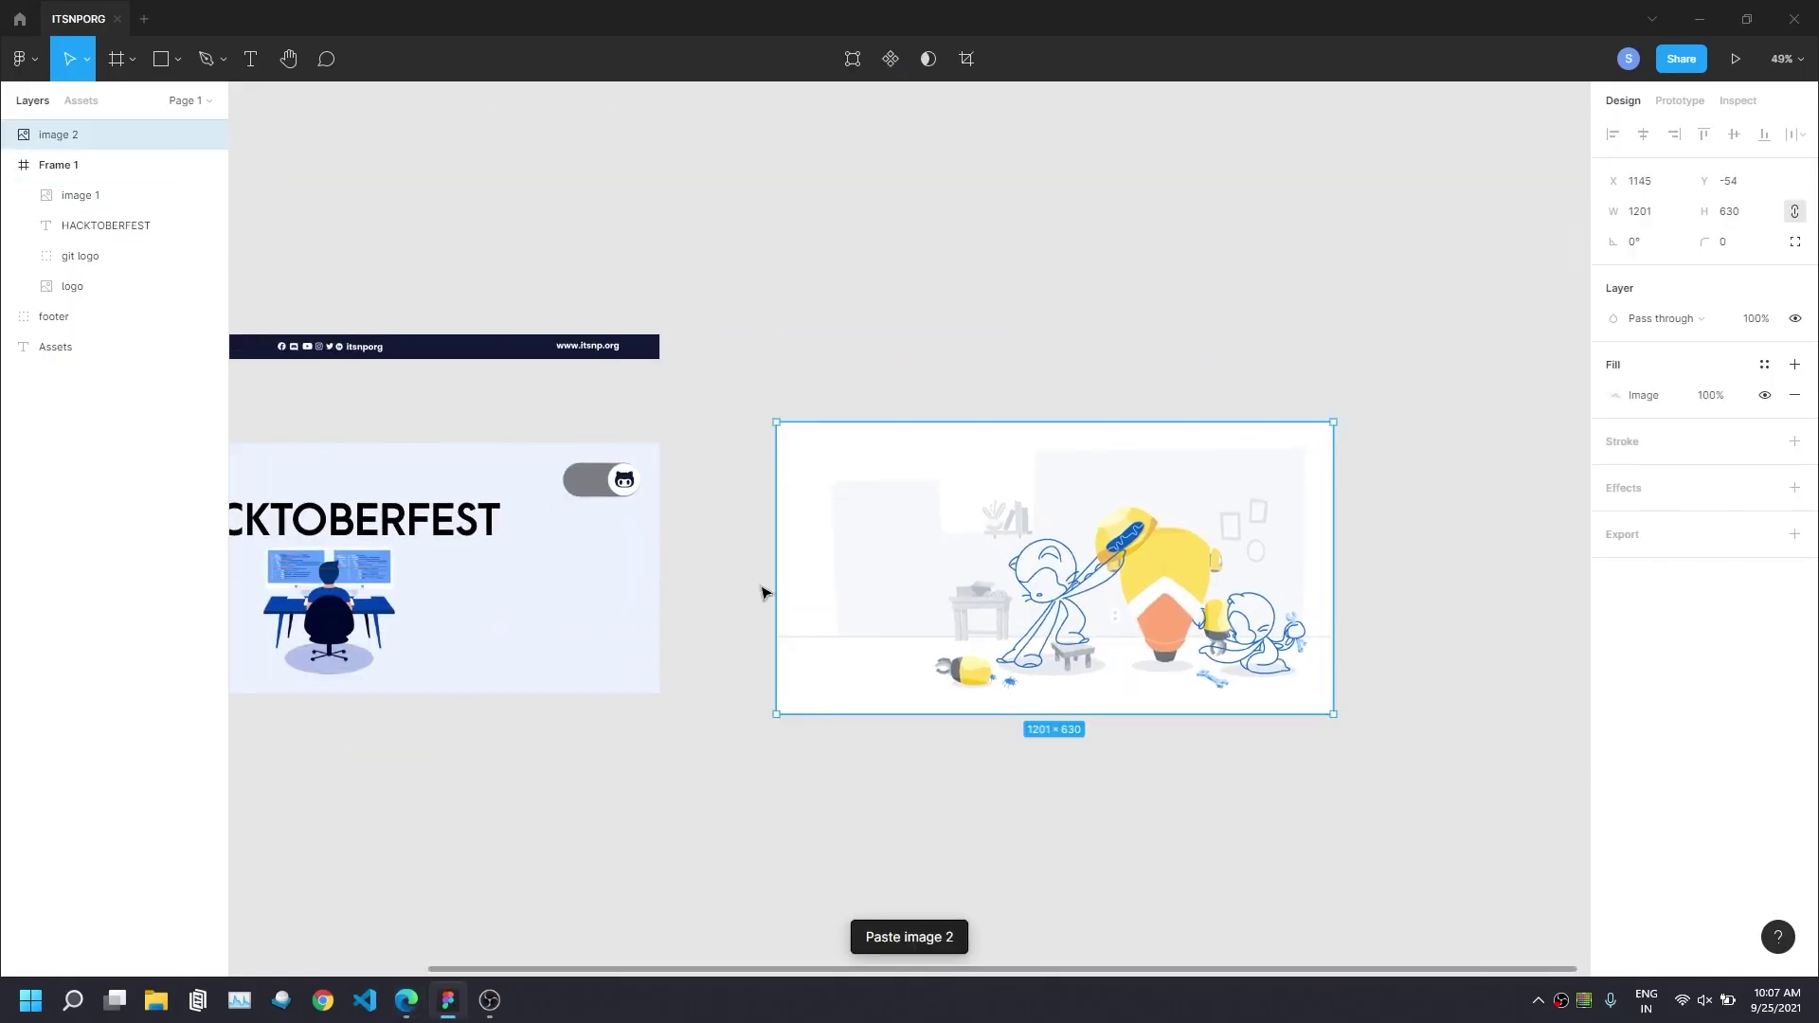
pyautogui.moveTo(761, 593)
pyautogui.mouseDown()
pyautogui.moveTo(808, 568)
pyautogui.moveTo(776, 562)
pyautogui.moveTo(922, 592)
pyautogui.mouseUp()
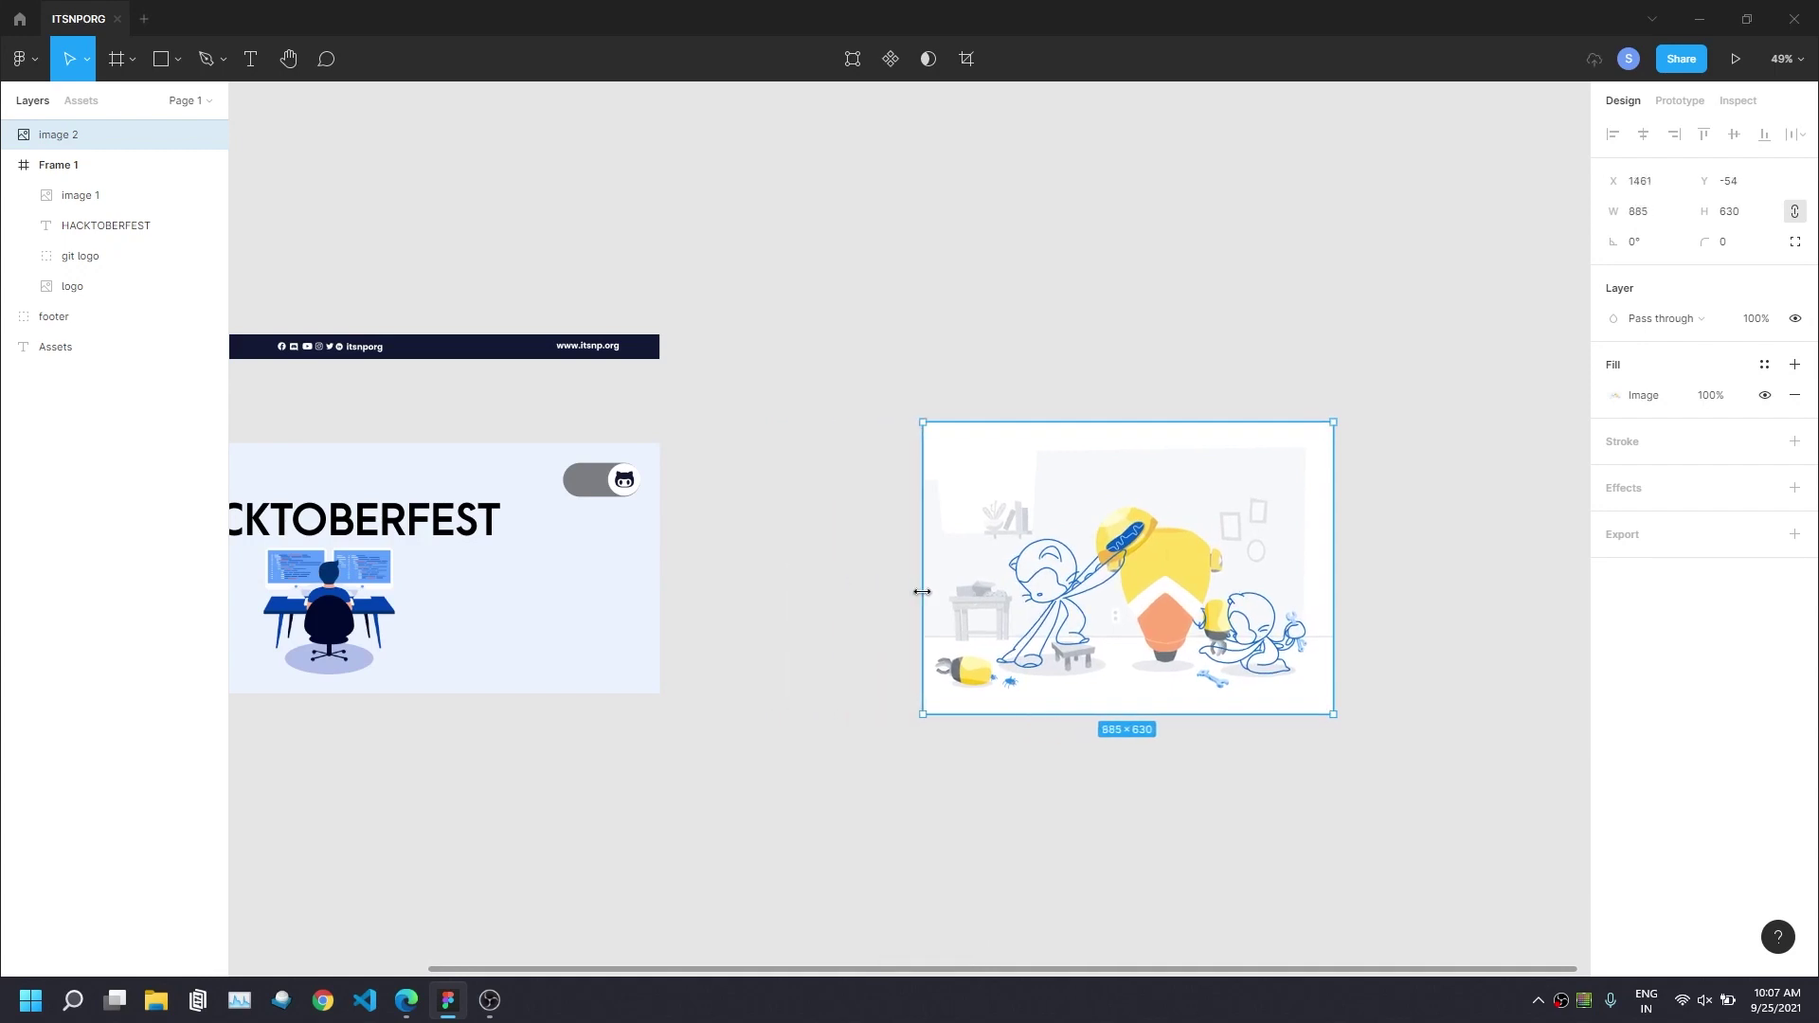
pyautogui.moveTo(1050, 418); pyautogui.dragTo(1050, 457)
pyautogui.rightClick(1156, 464)
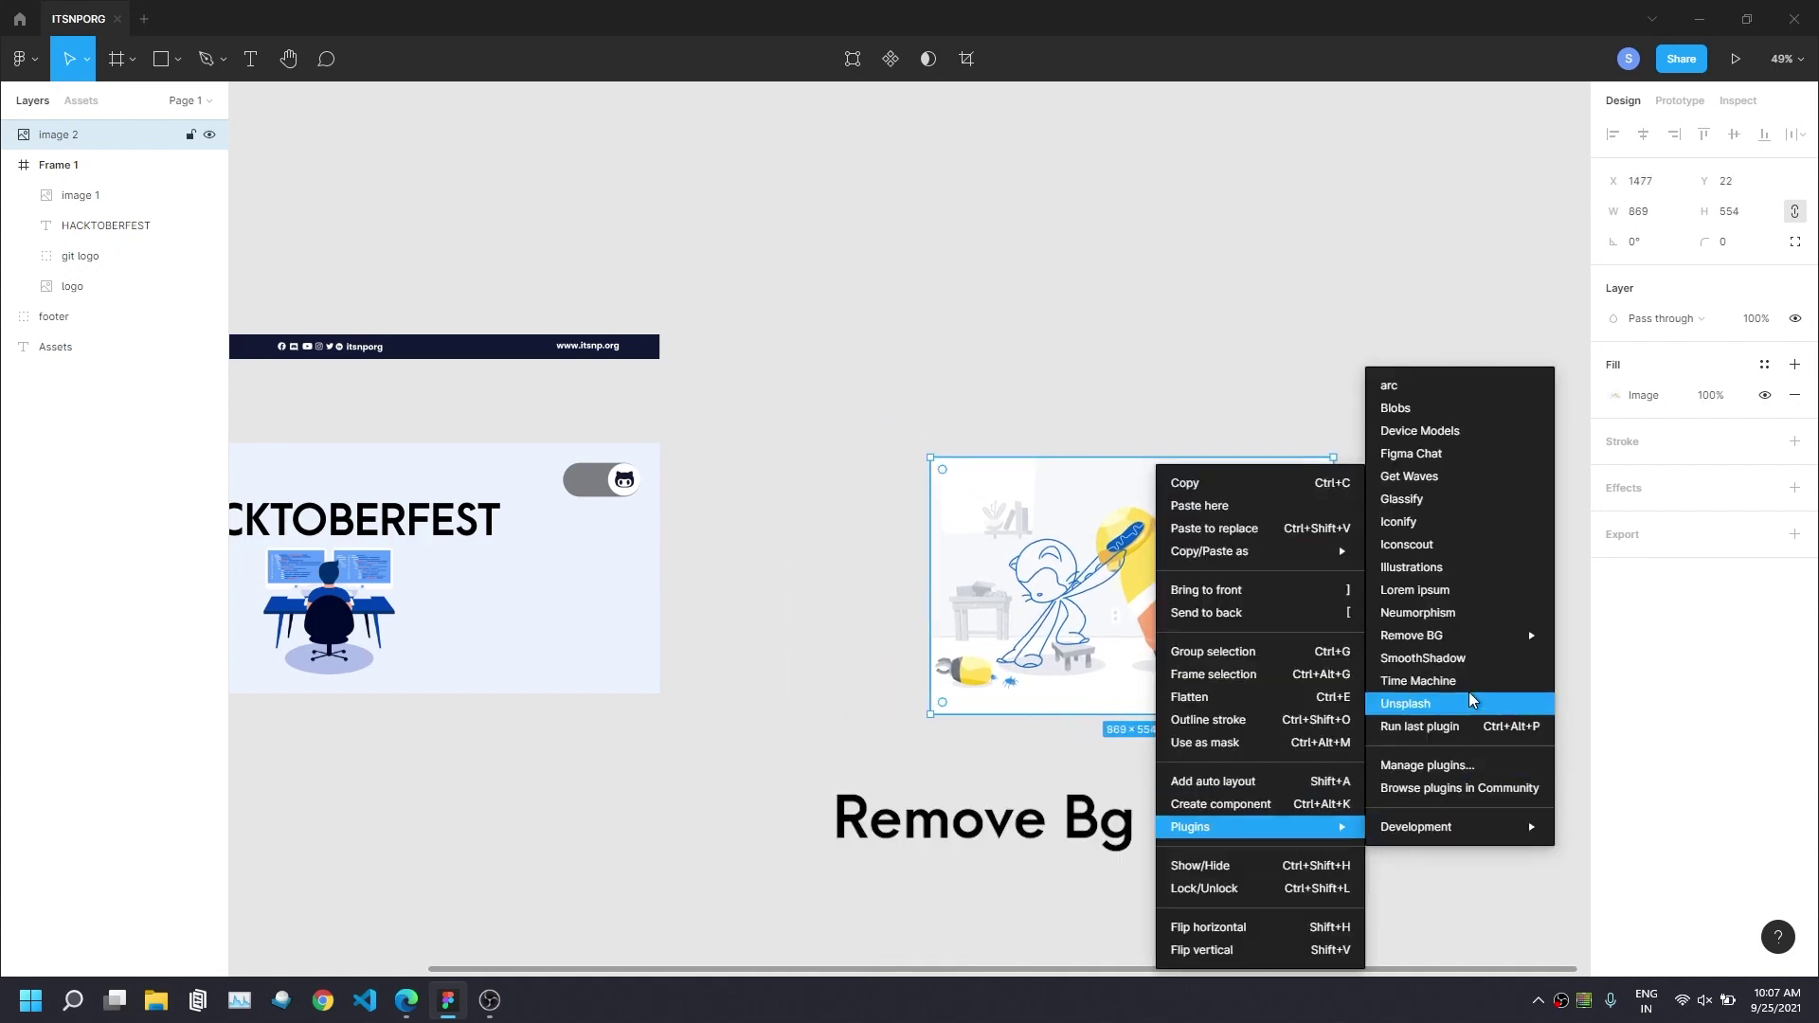
pyautogui.moveTo(1412, 634)
pyautogui.click(1578, 637)
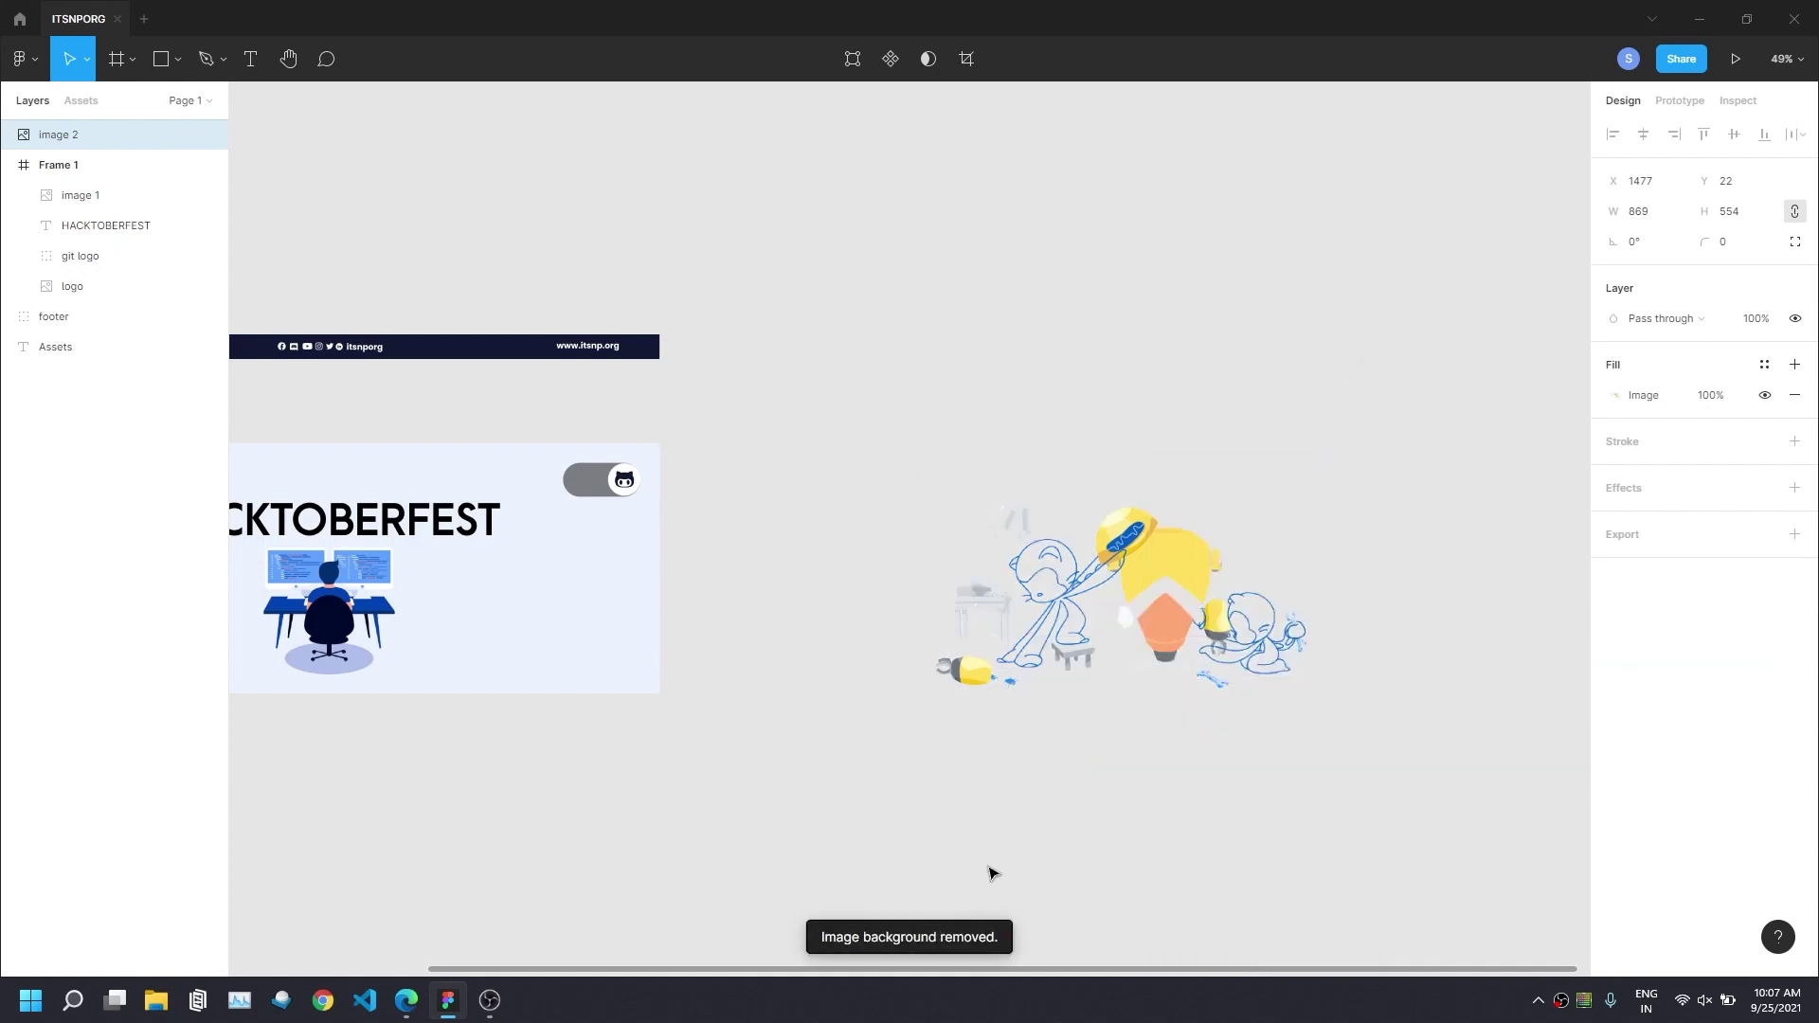
# Scale the GitHub illustration to 459×264 and place it in Frame 1's lower right.
pyautogui.keyDown('ctrl'); pyautogui.scroll(5, 1178, 589); pyautogui.keyUp('ctrl')
pyautogui.keyDown('ctrl'); pyautogui.scroll(-3, 1178, 589); pyautogui.keyUp('ctrl')
pyautogui.keyDown('ctrl'); pyautogui.scroll(-3, 1178, 589); pyautogui.keyUp('ctrl')
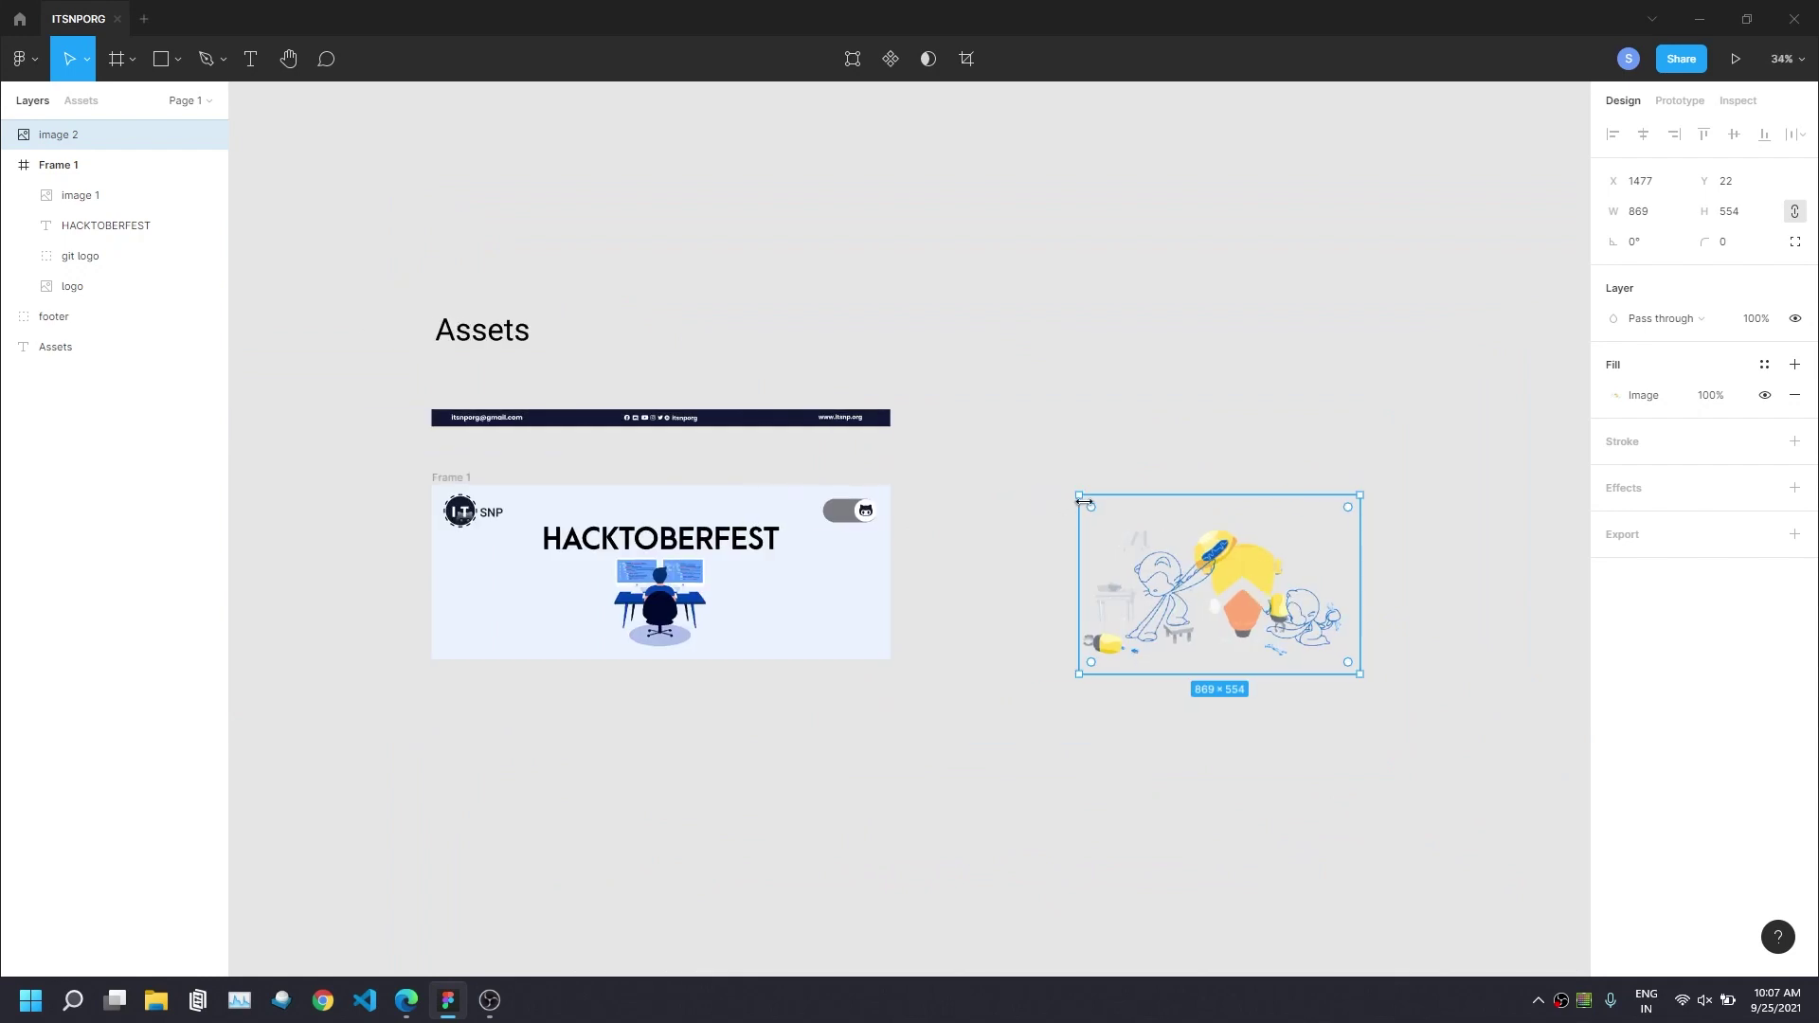
pyautogui.moveTo(1078, 495); pyautogui.dragTo(1170, 554)
pyautogui.moveTo(1298, 645)
pyautogui.mouseDown()
pyautogui.moveTo(837, 639)
pyautogui.moveTo(836, 622)
pyautogui.mouseUp()
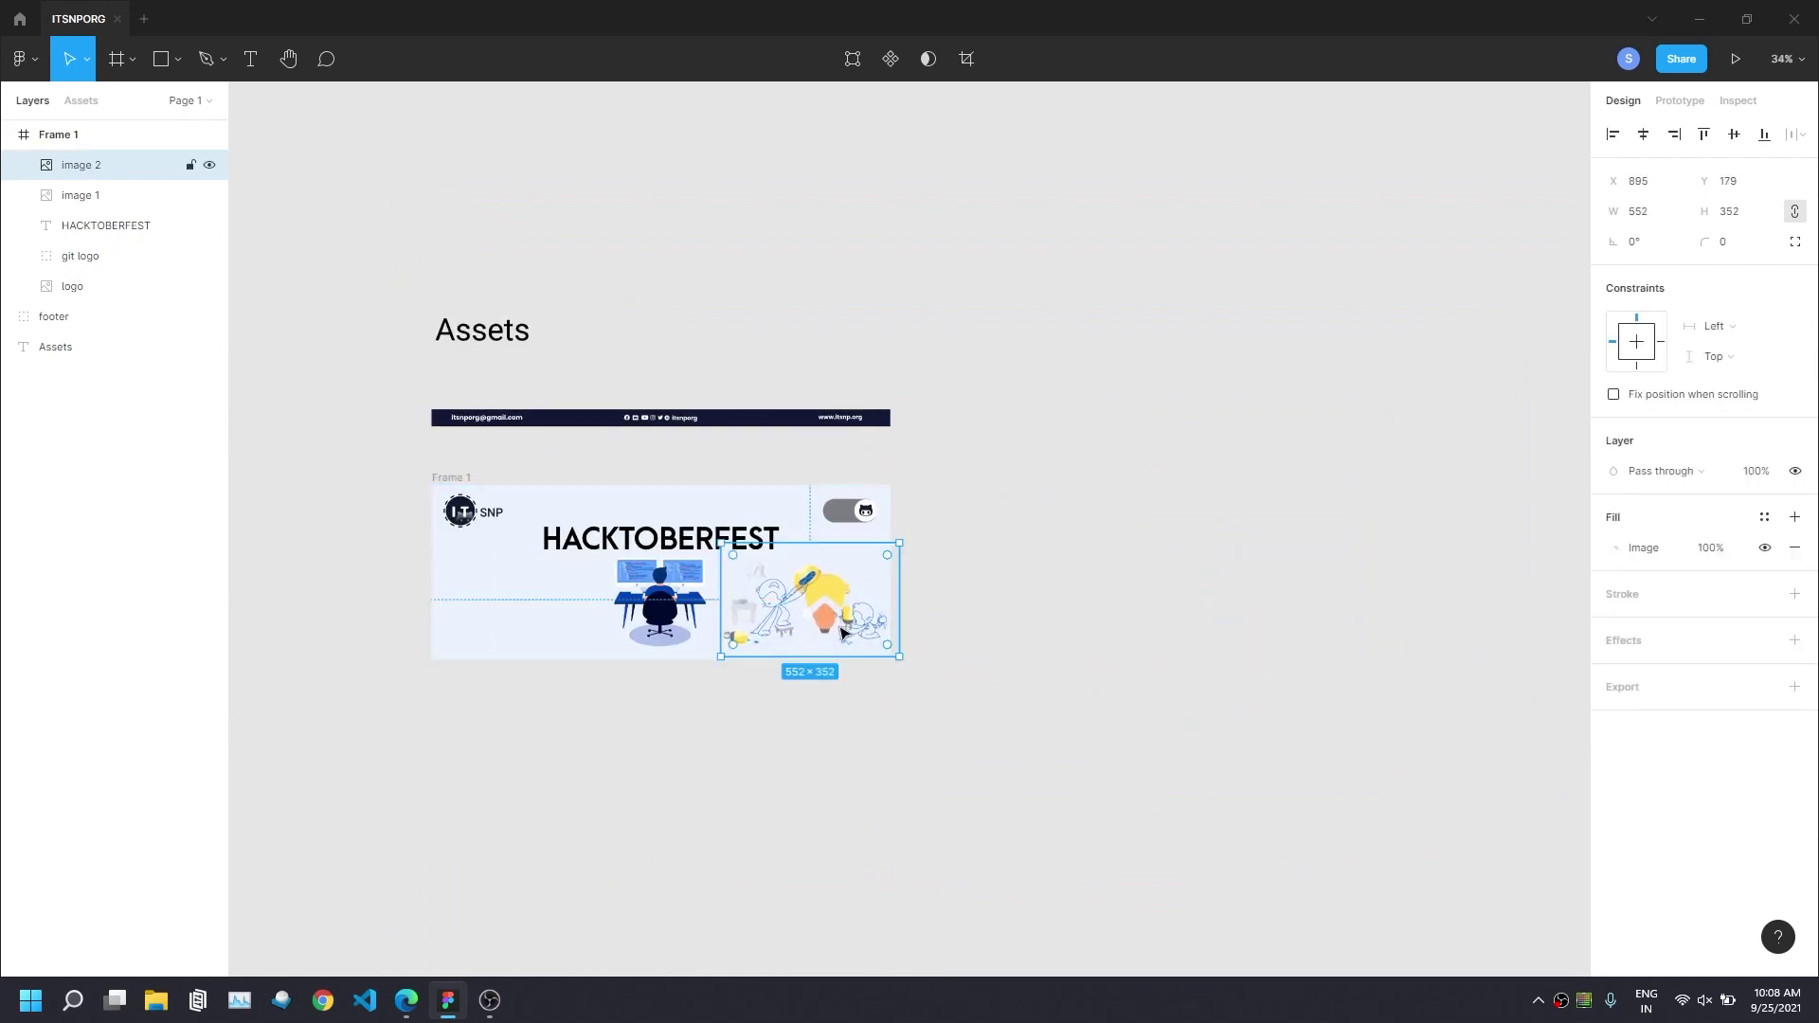
pyautogui.keyDown('ctrl'); pyautogui.scroll(5, 873, 628); pyautogui.keyUp('ctrl')
pyautogui.keyDown('ctrl'); pyautogui.scroll(1, 1070, 568); pyautogui.keyUp('ctrl')
pyautogui.moveTo(1090, 427)
pyautogui.mouseDown()
pyautogui.moveTo(1094, 469)
pyautogui.moveTo(1047, 502)
pyautogui.mouseUp()
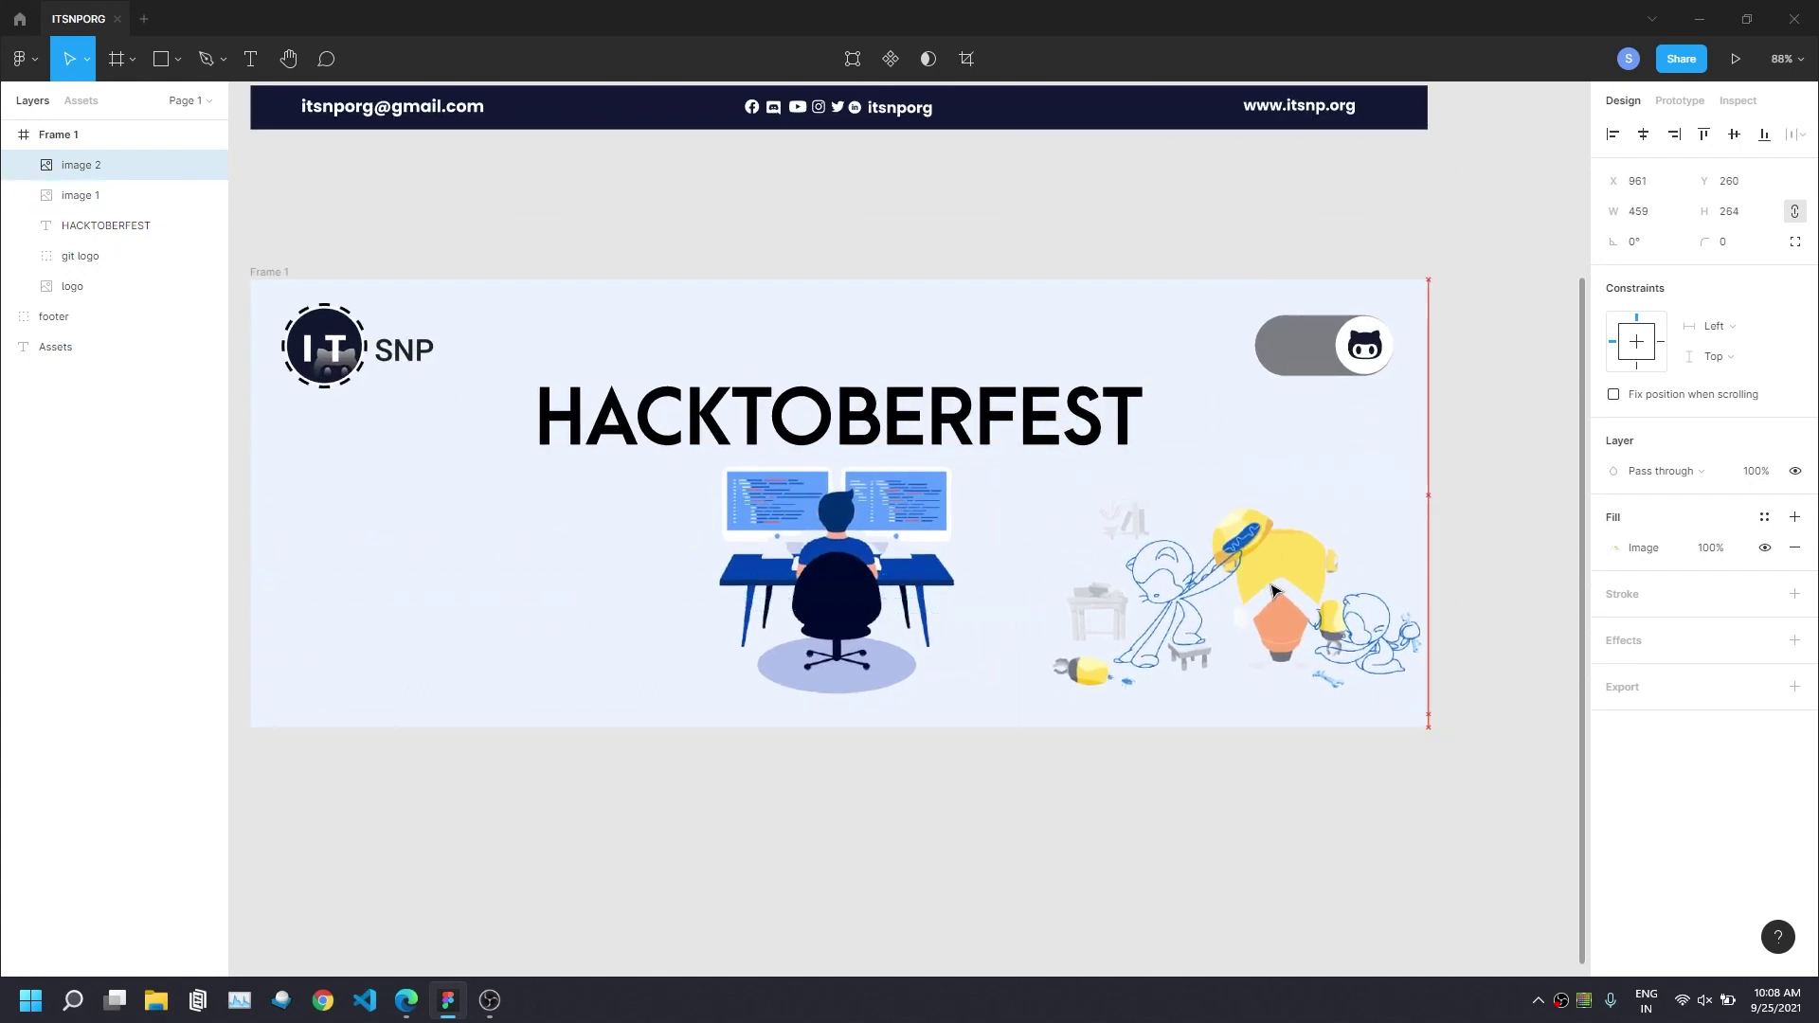
pyautogui.click(1056, 873)
pyautogui.keyDown('ctrl'); pyautogui.scroll(-1, 961, 681); pyautogui.keyUp('ctrl')
pyautogui.scroll(2, 961, 680)
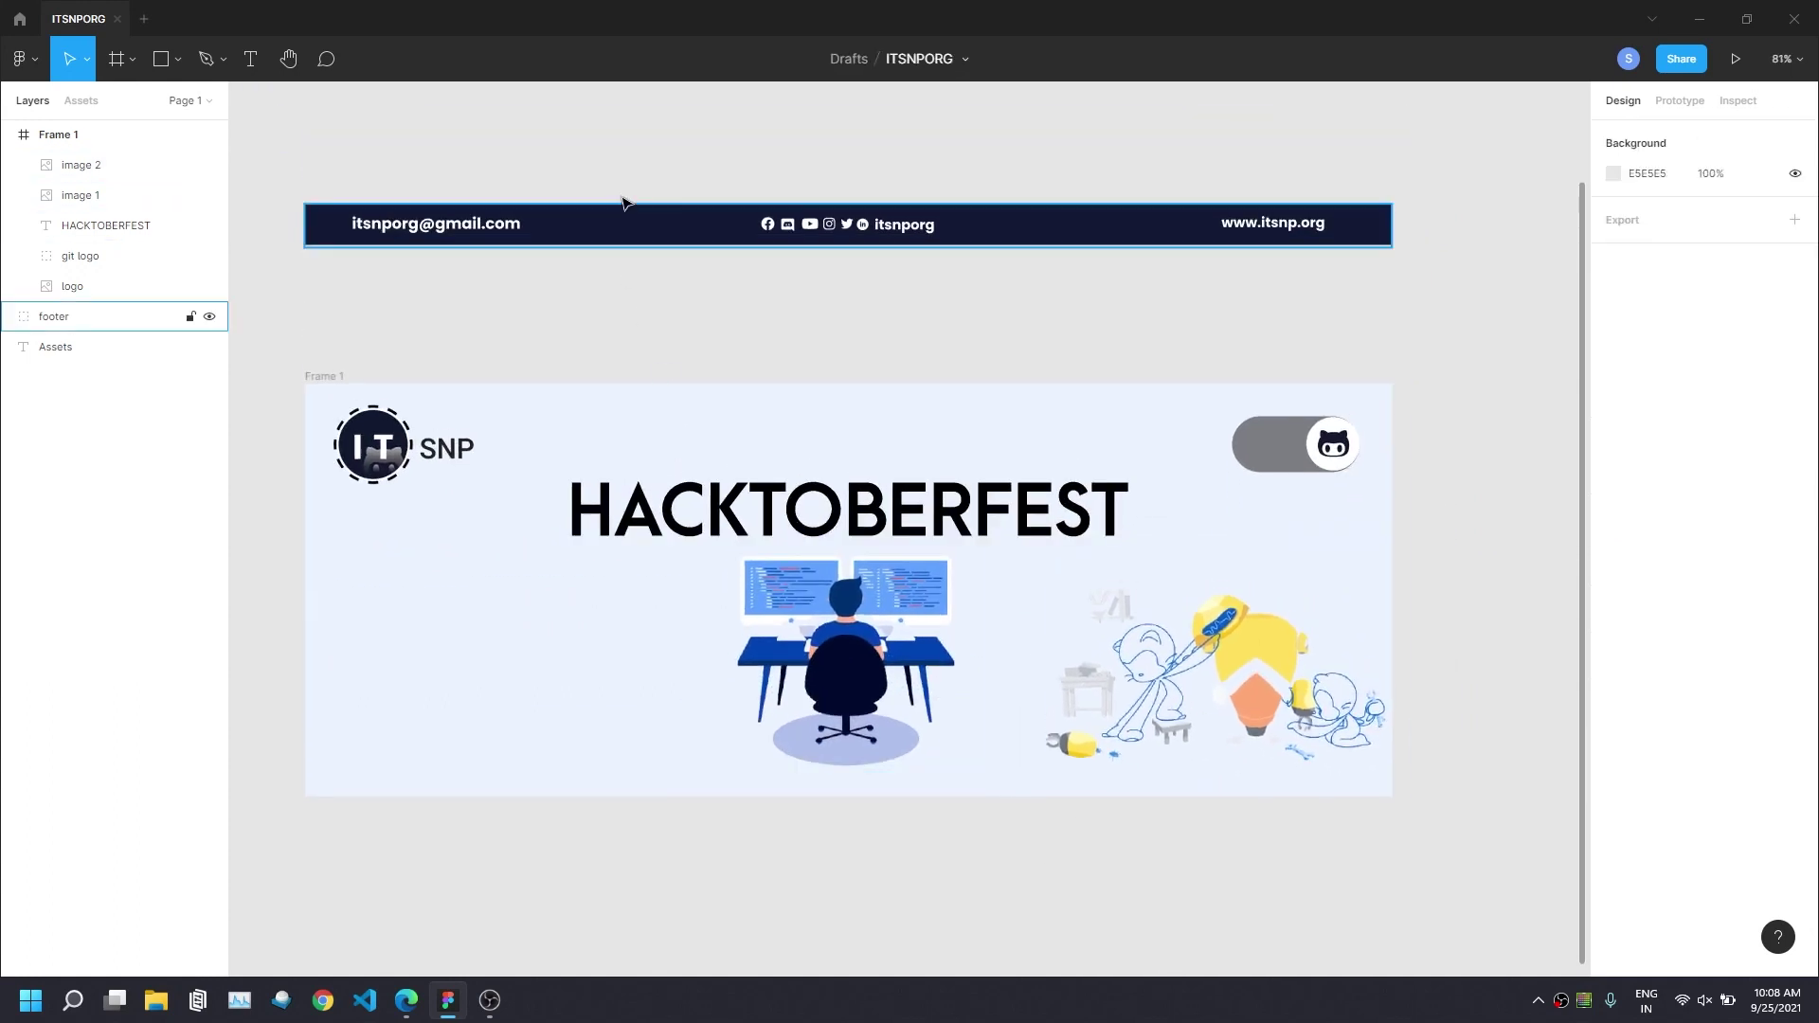
# Move the navy footer group onto Frame 1's bottom edge.
pyautogui.click(650, 239)
pyautogui.moveTo(645, 248)
pyautogui.mouseDown()
pyautogui.moveTo(710, 795)
pyautogui.moveTo(644, 786)
pyautogui.mouseUp()
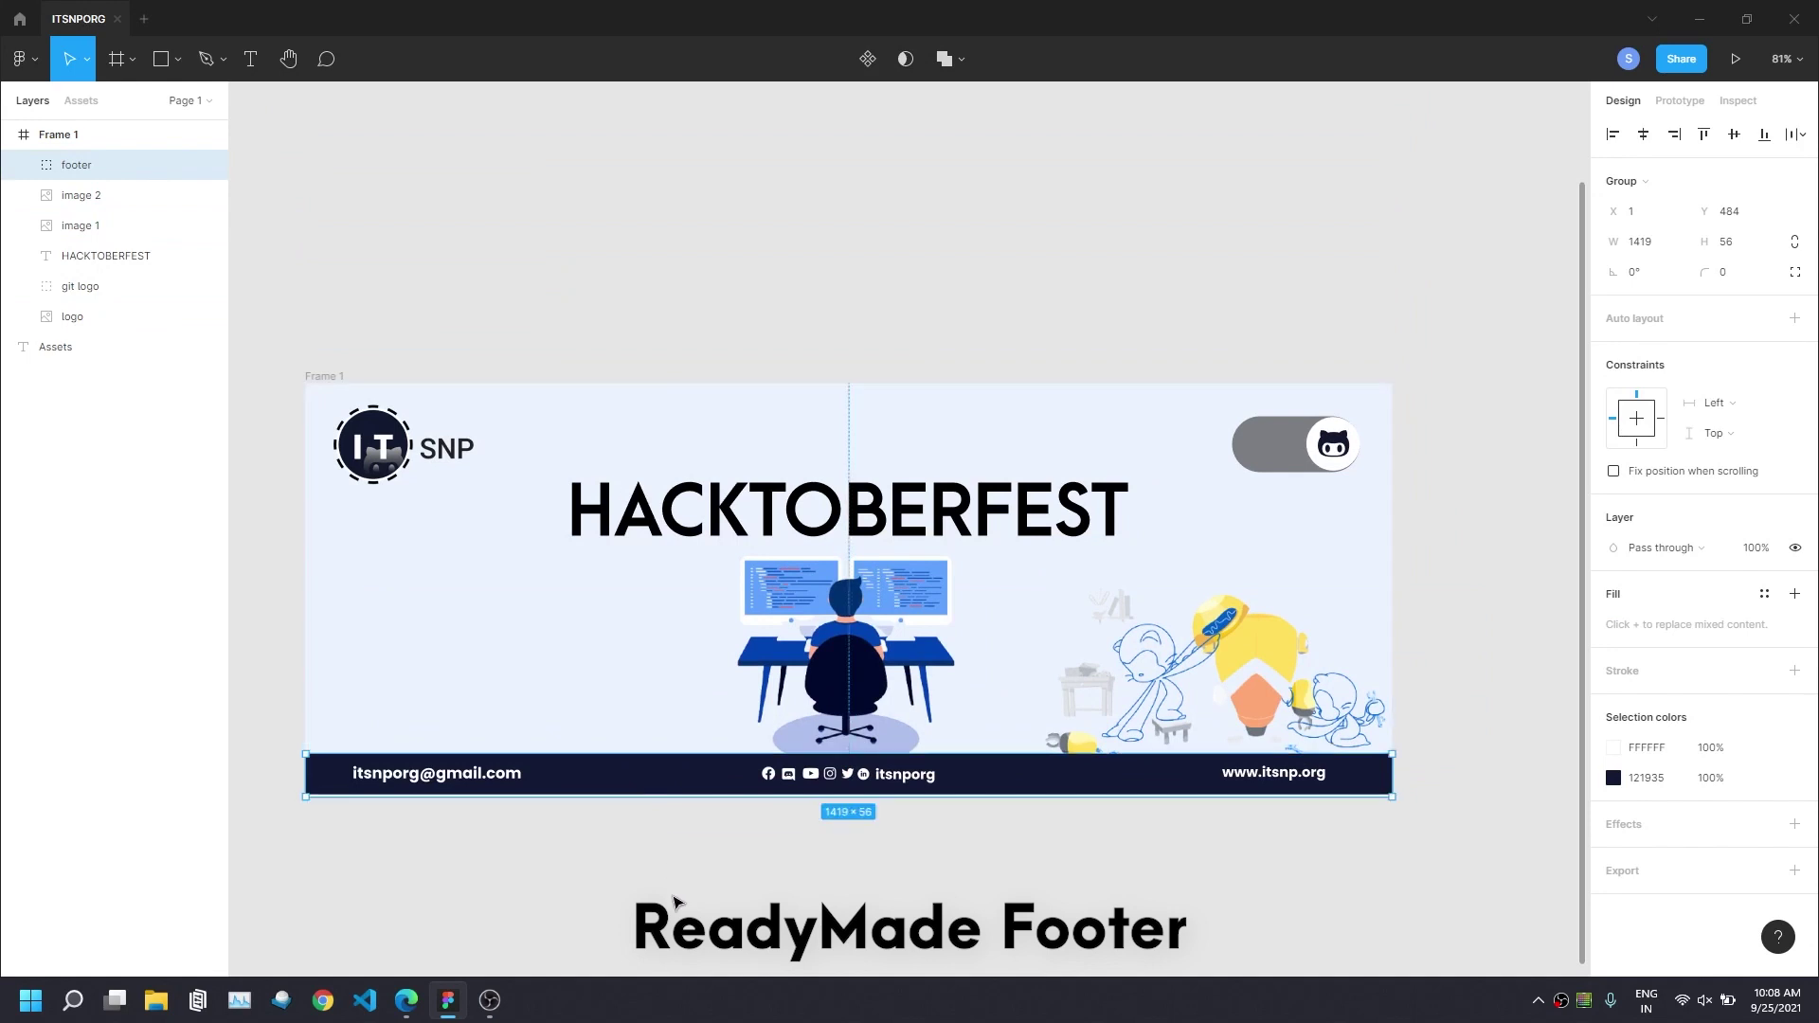
pyautogui.click(576, 829)
pyautogui.scroll(-1, 576, 829)
pyautogui.keyDown('ctrl'); pyautogui.scroll(2, 642, 699); pyautogui.keyUp('ctrl')
# Check the footer's background, e-mail text and social icons, and the GitHub illustration.
pyautogui.doubleClick(642, 699)
pyautogui.click(135, 195)
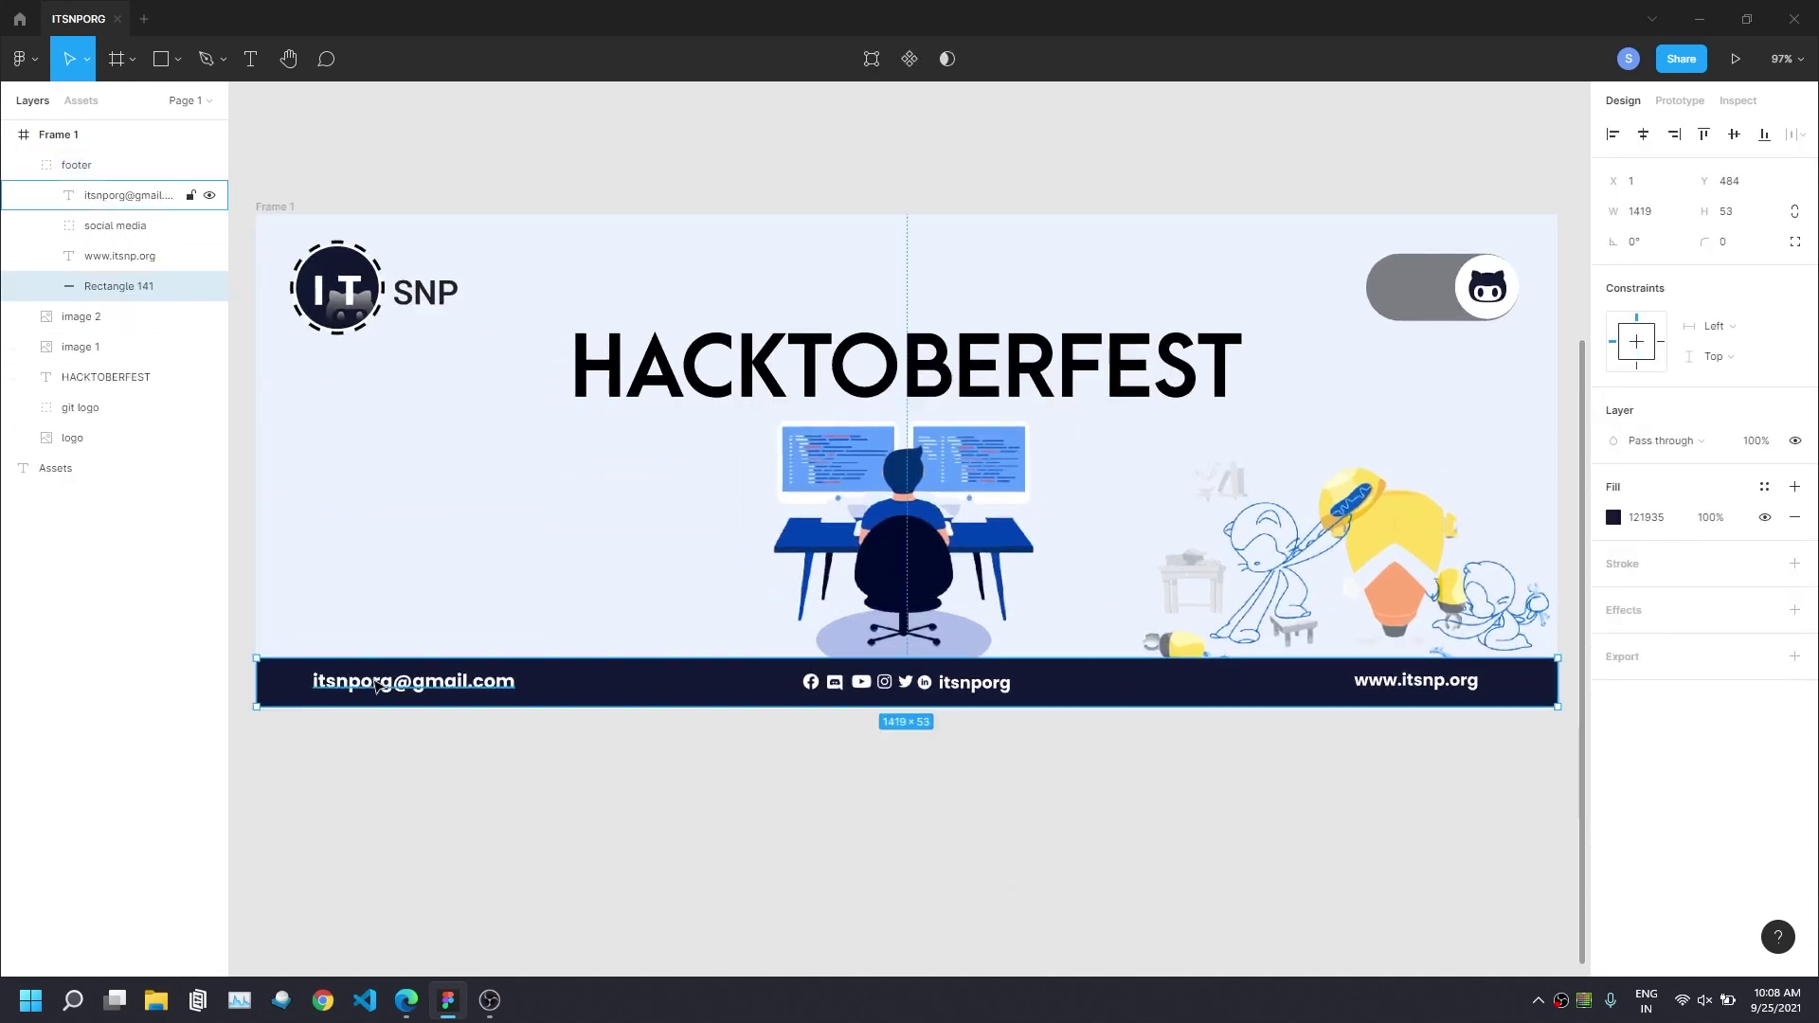
pyautogui.click(115, 226)
pyautogui.click(1210, 781)
pyautogui.click(1232, 606)
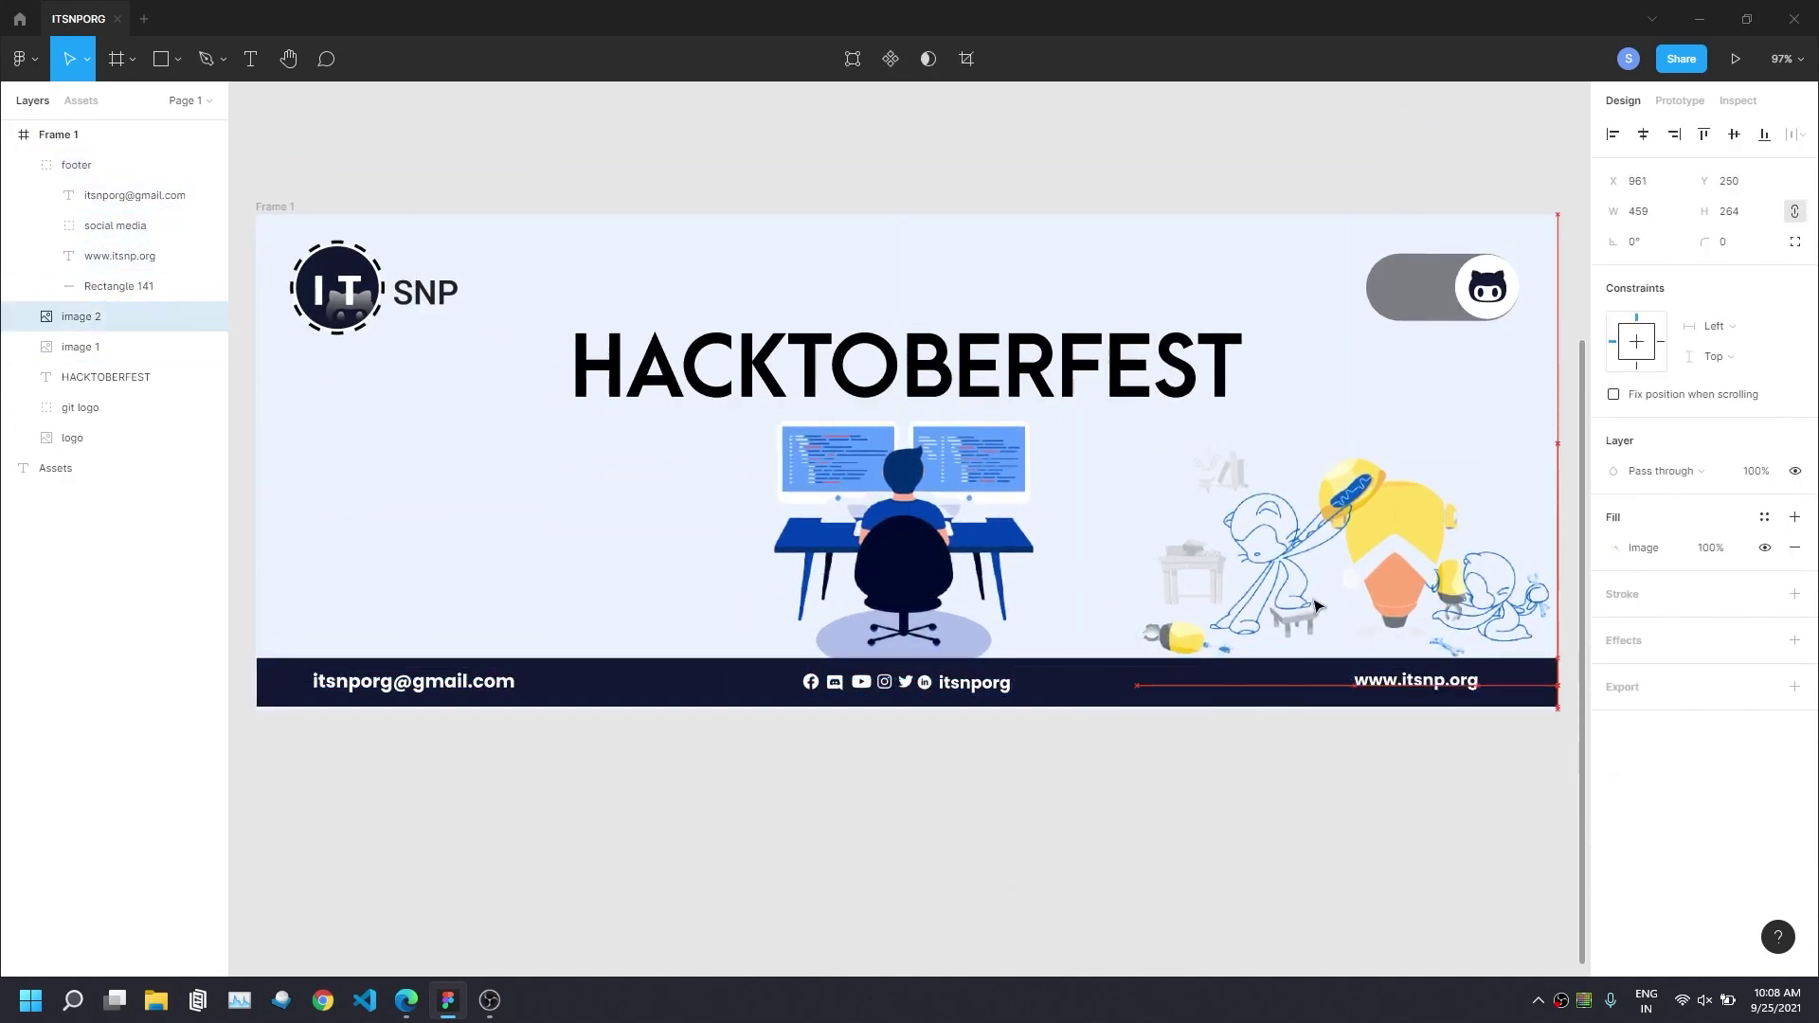
pyautogui.click(1153, 787)
pyautogui.keyDown('ctrl'); pyautogui.scroll(-1, 1136, 789); pyautogui.keyUp('ctrl')
pyautogui.click(248, 61)
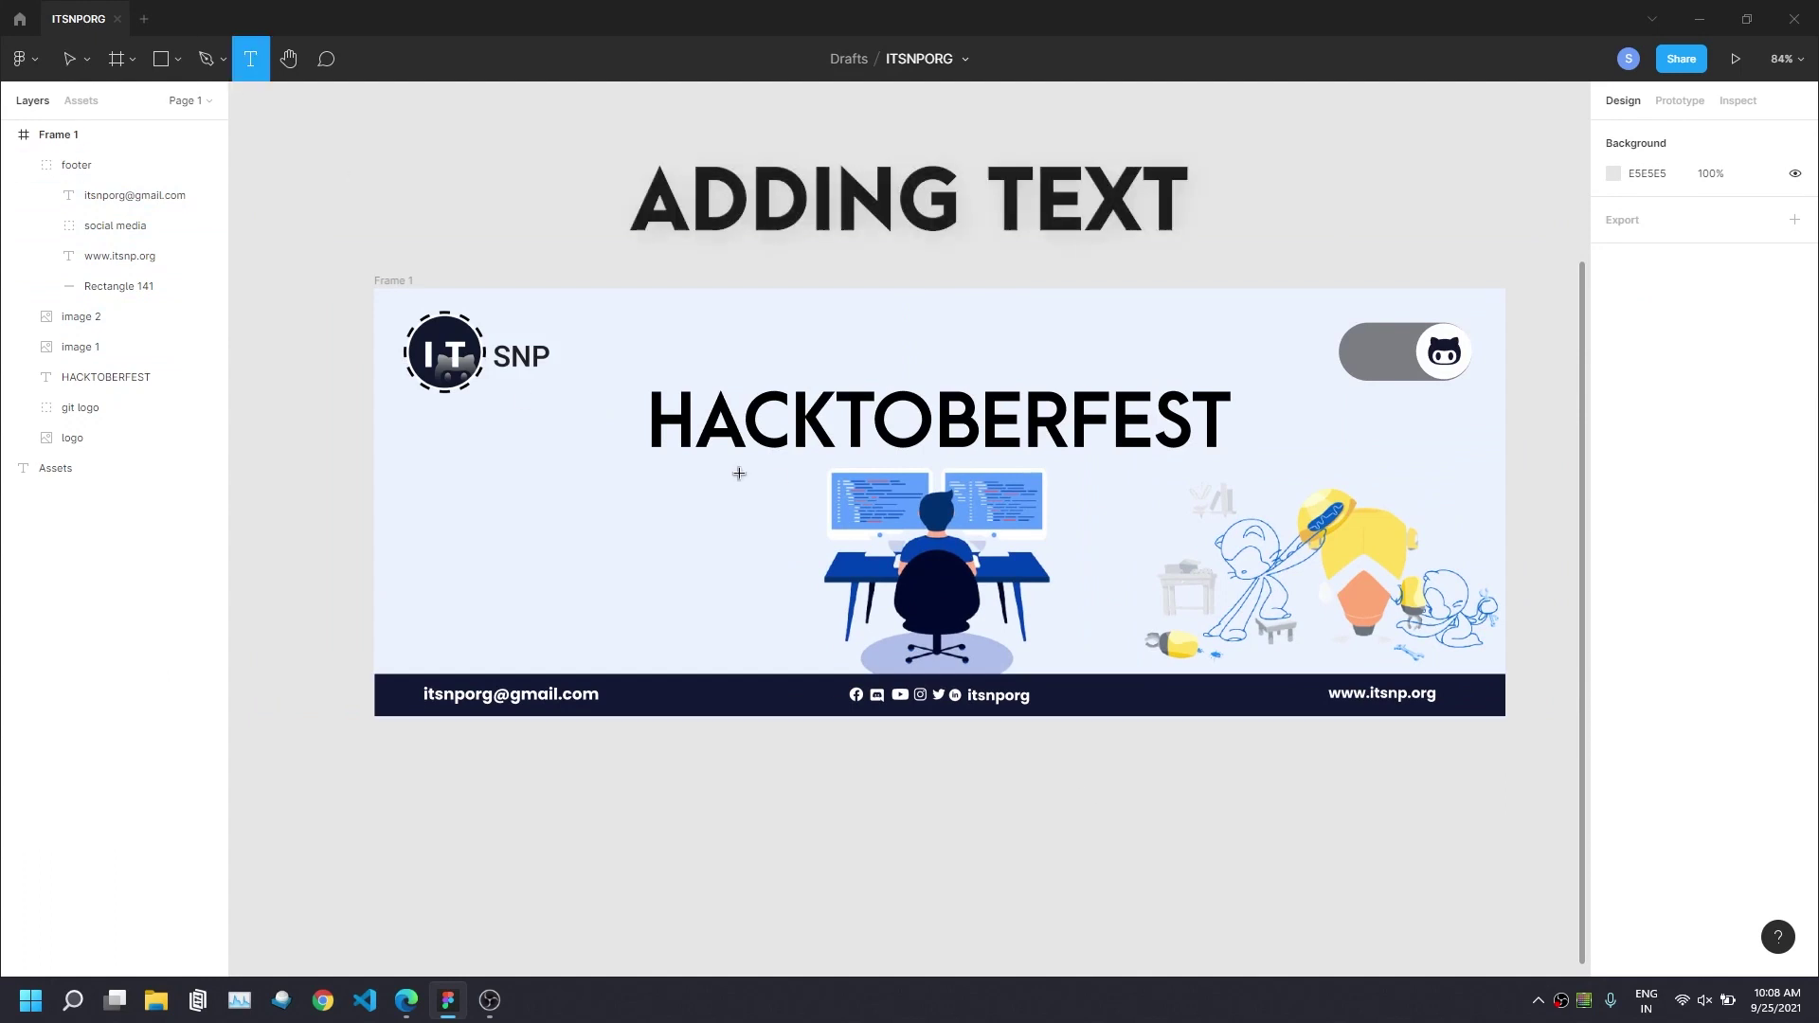
# Add the '21' text in Arca Majora 3 at size 72, centred under HACKTOBERFEST as '20 21'.
pyautogui.moveTo(738, 472); pyautogui.dragTo(1176, 547)
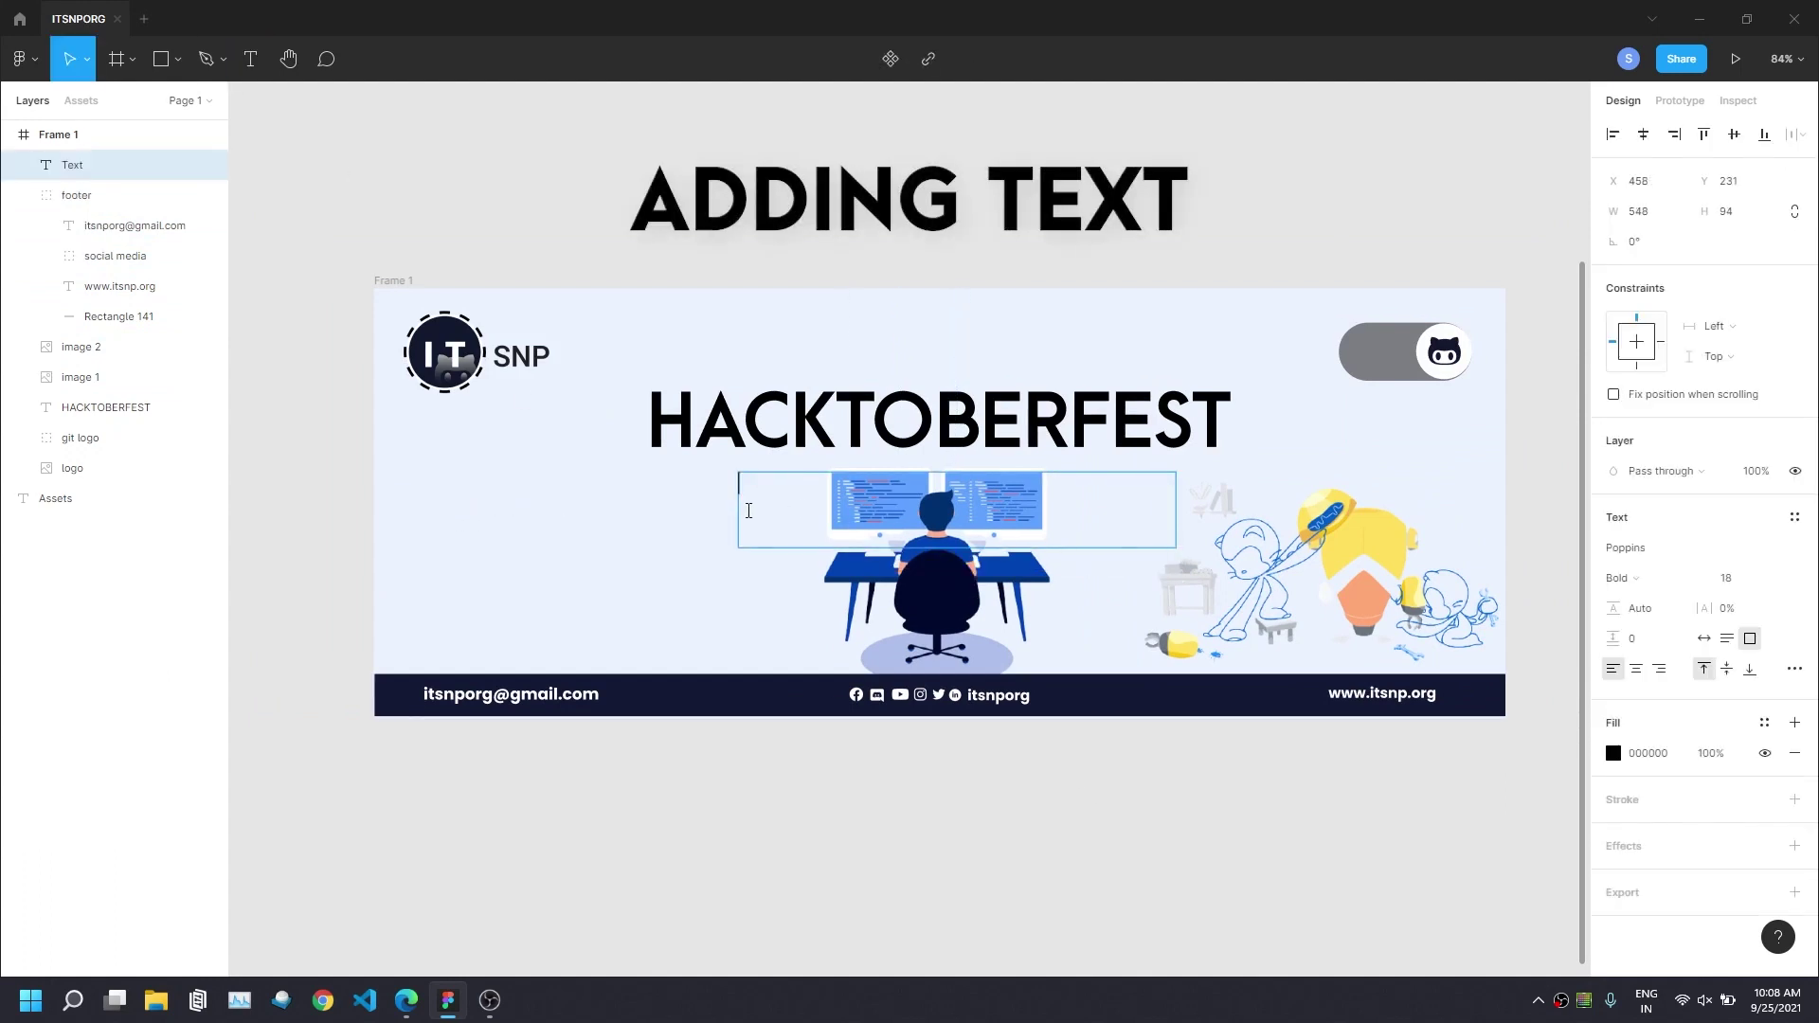
pyautogui.write('2021')
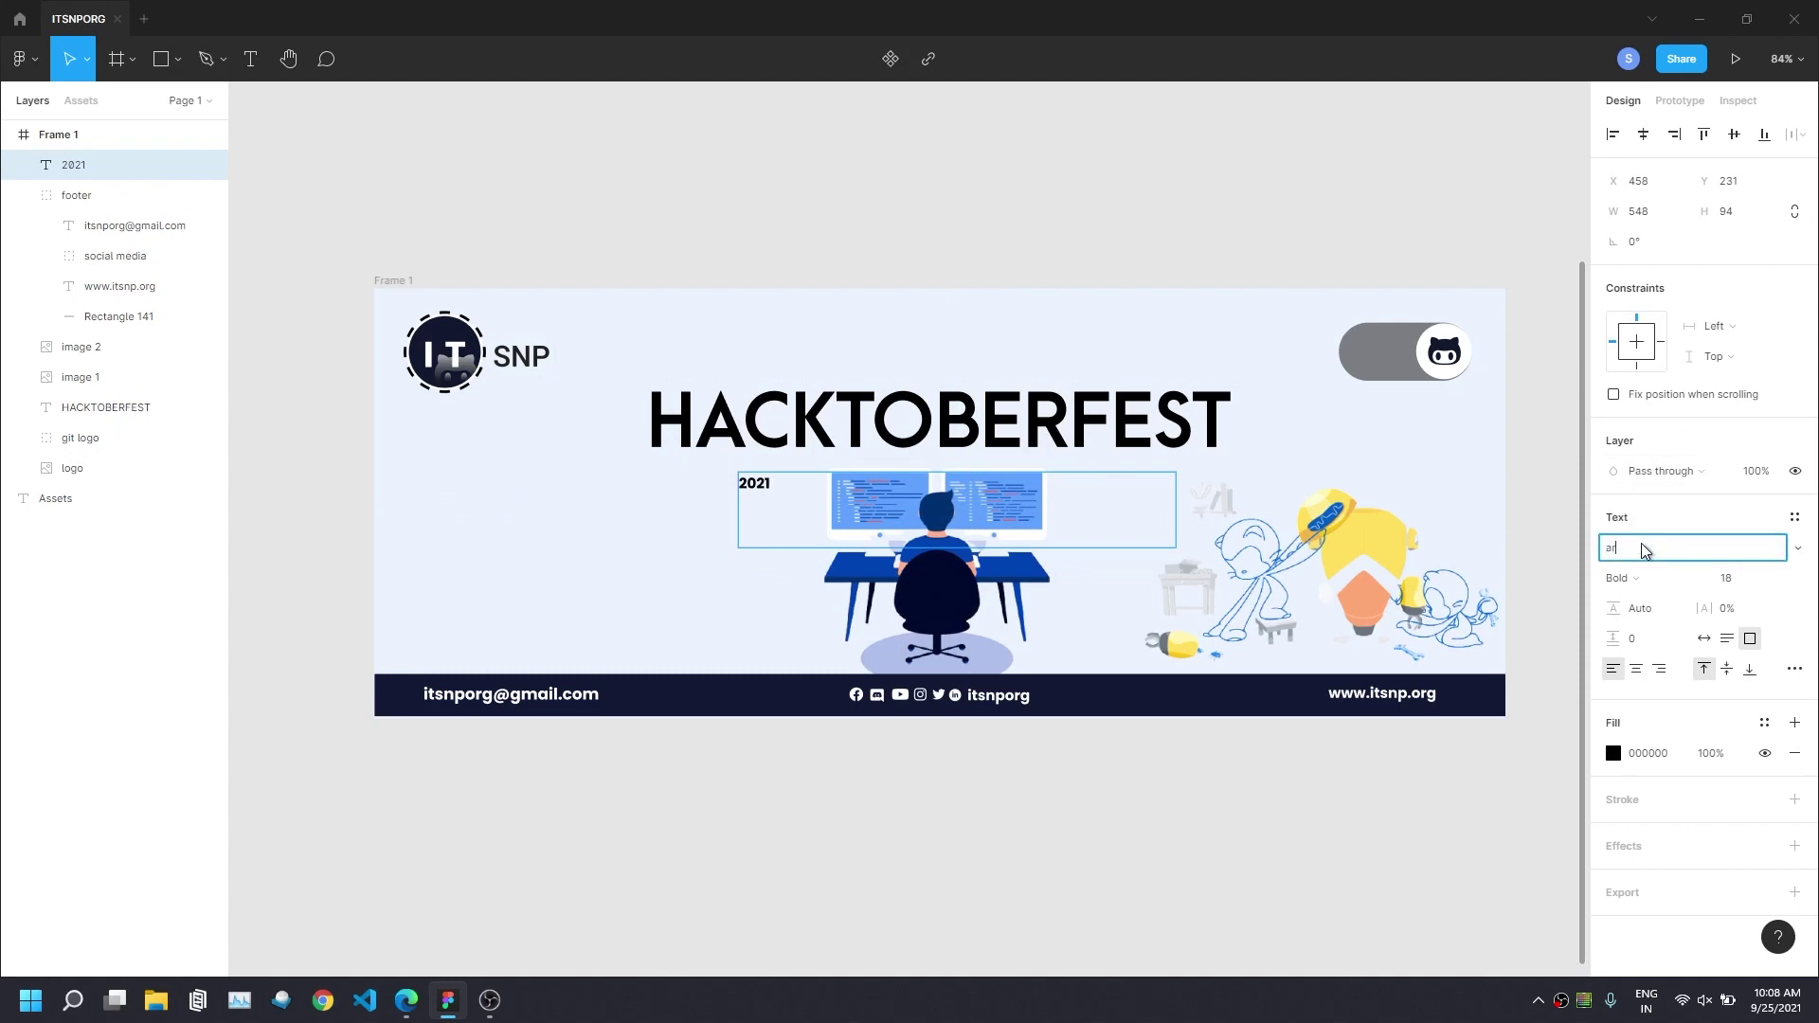
pyautogui.press('Return')
pyautogui.click(1726, 578)
pyautogui.click(1746, 715)
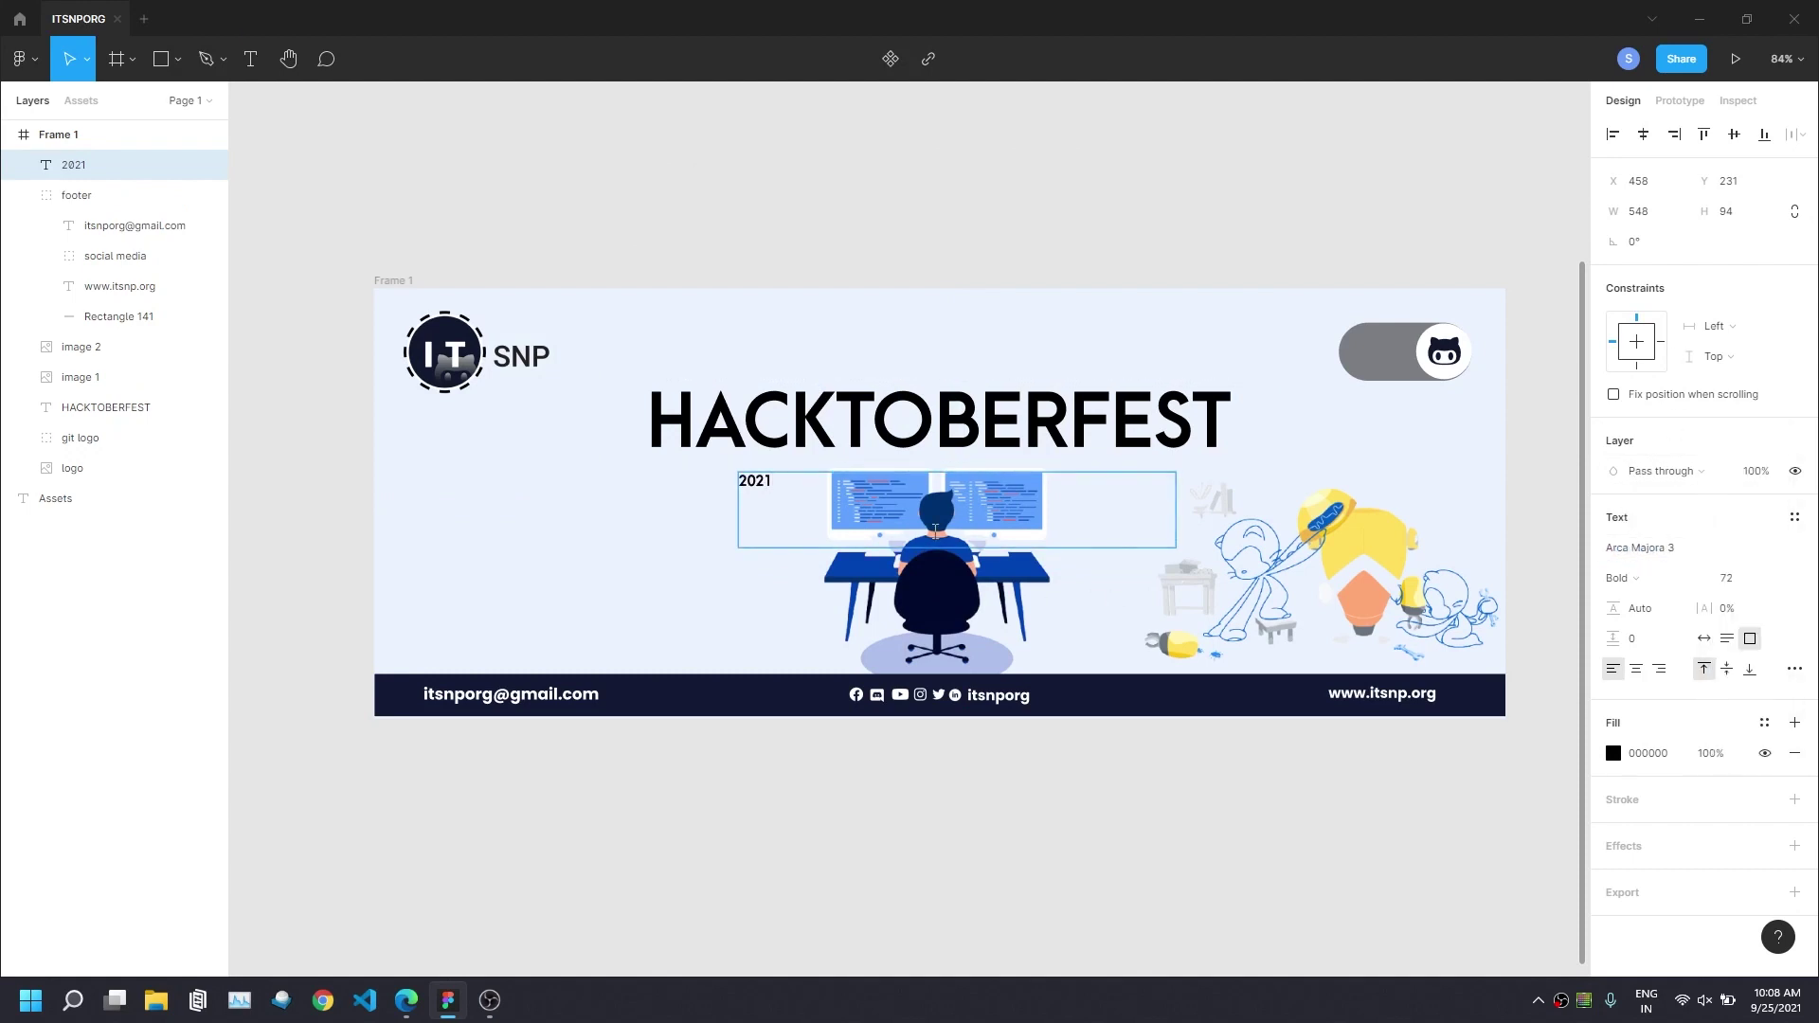
pyautogui.click(1773, 578)
pyautogui.click(1753, 693)
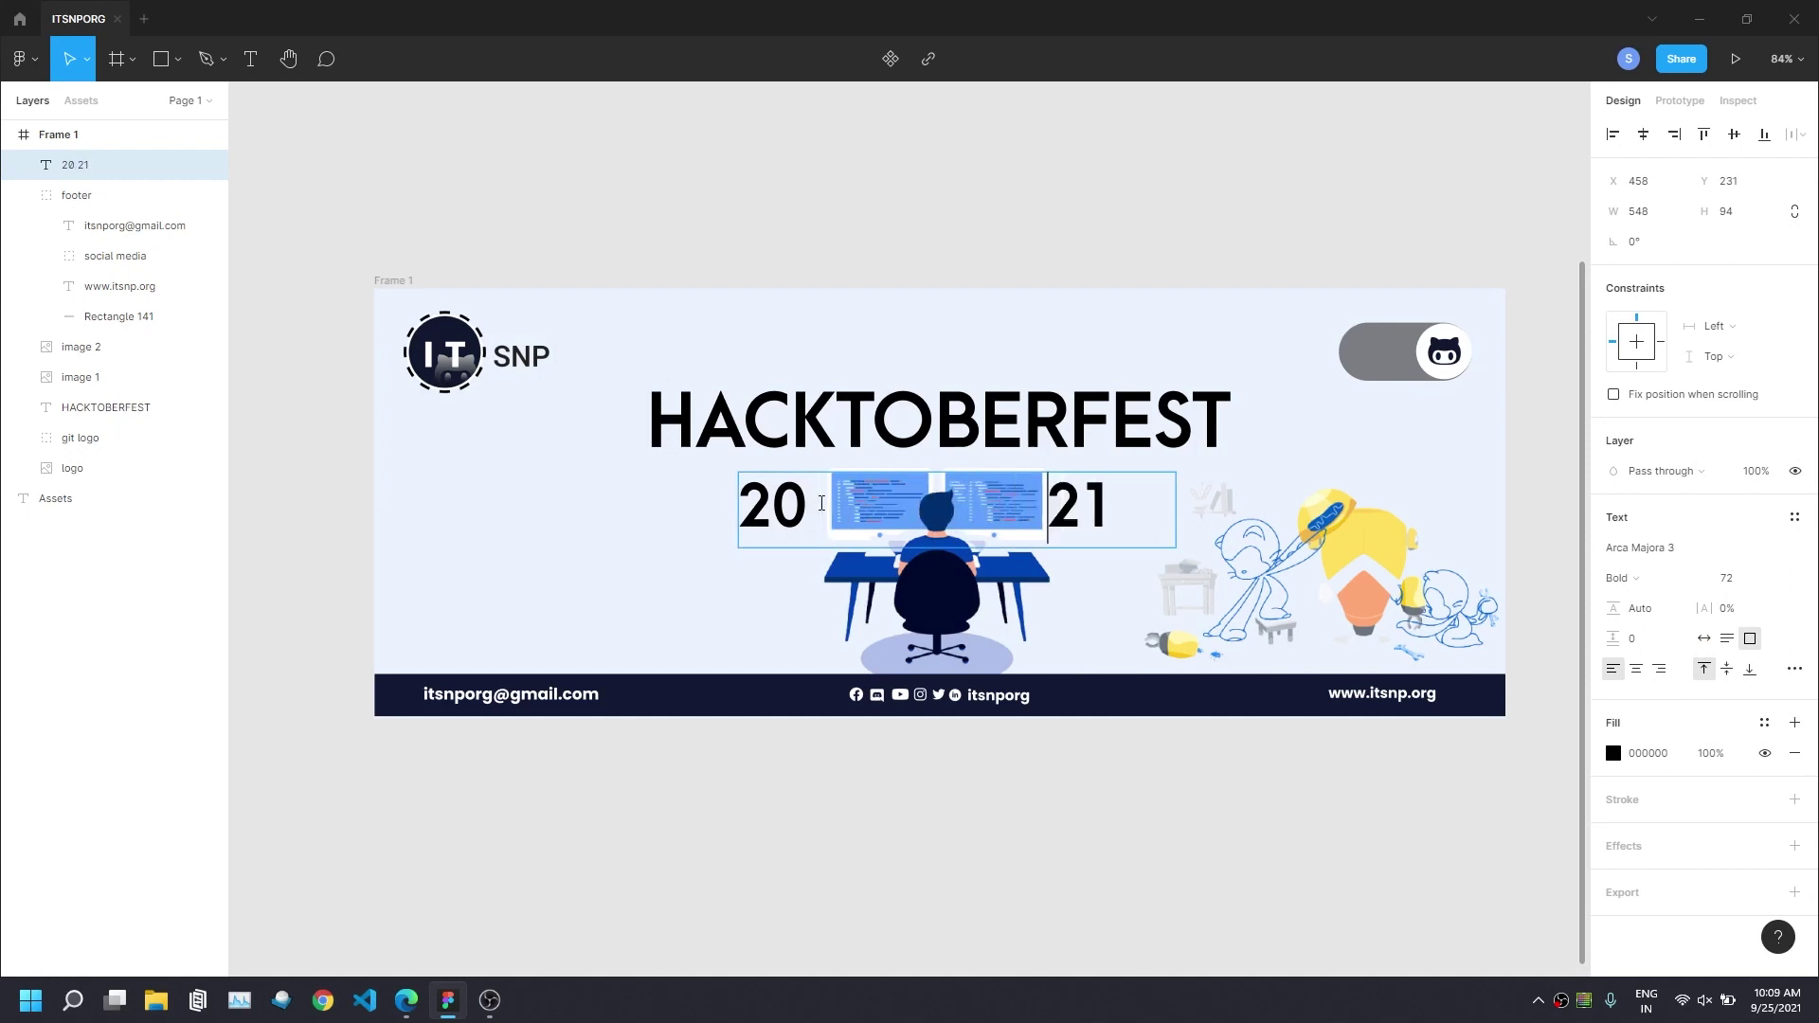
pyautogui.press('Escape')
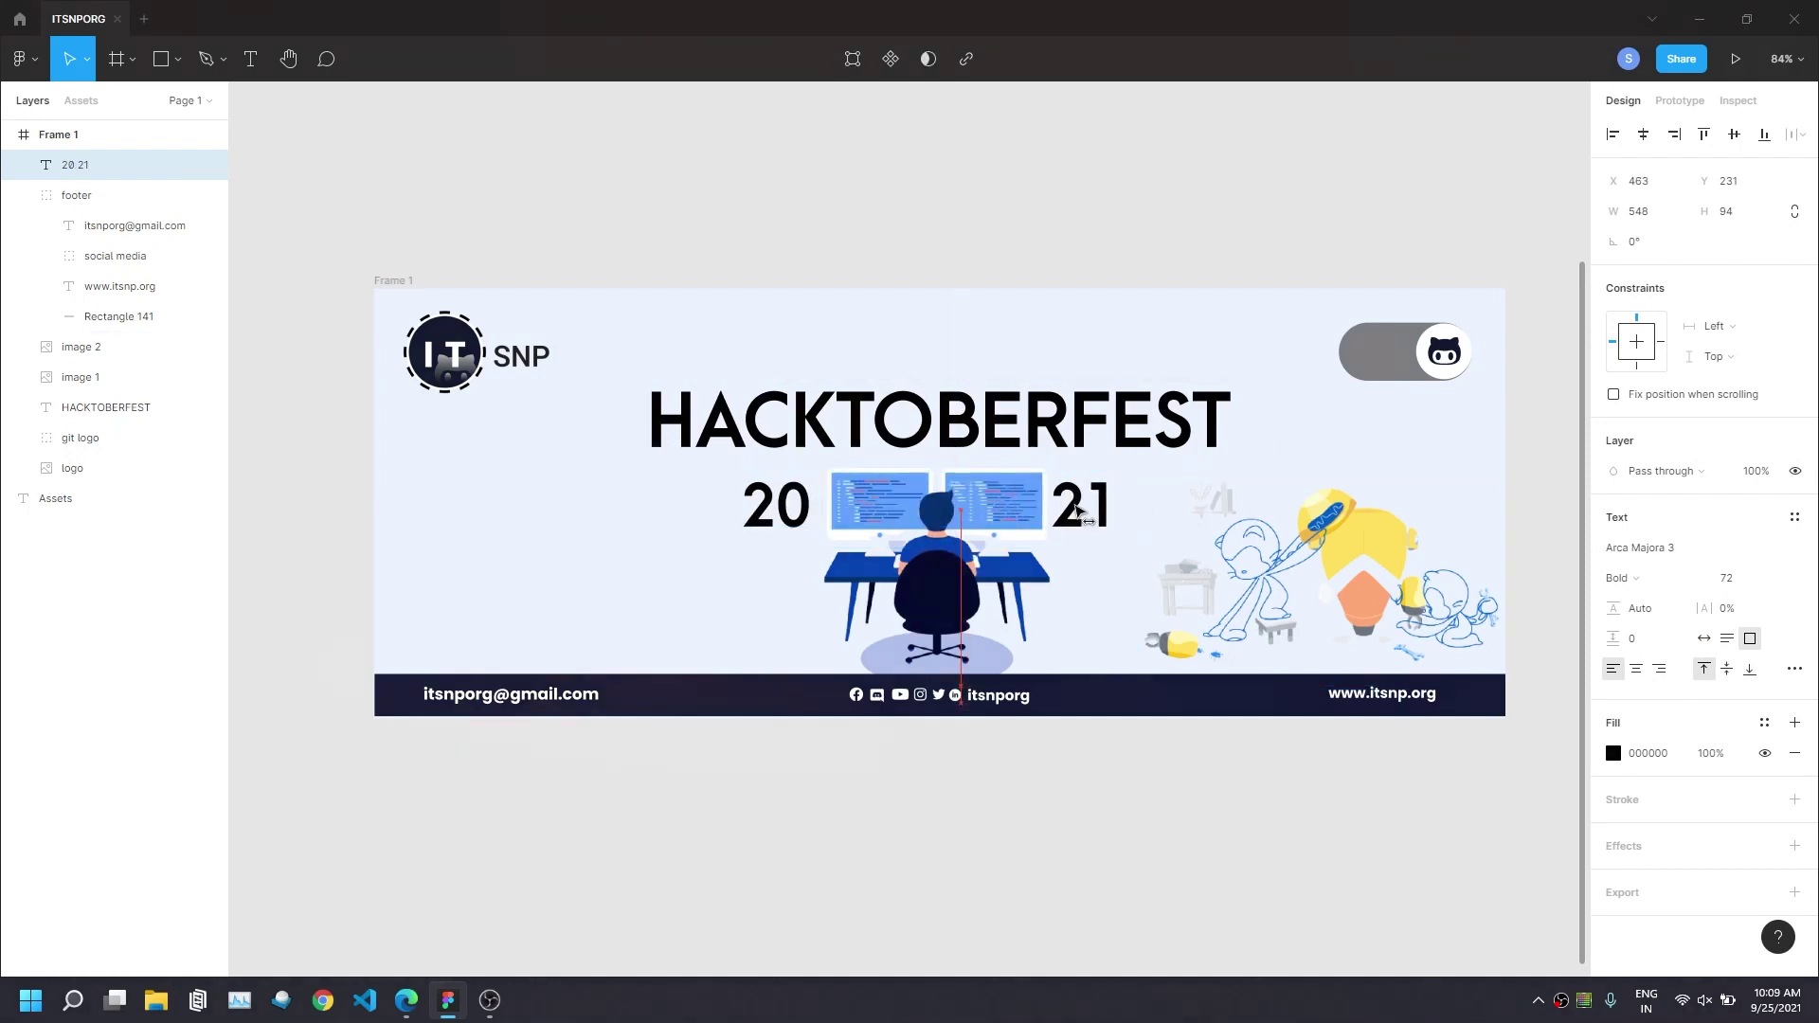
pyautogui.moveTo(1068, 516); pyautogui.dragTo(1078, 507)
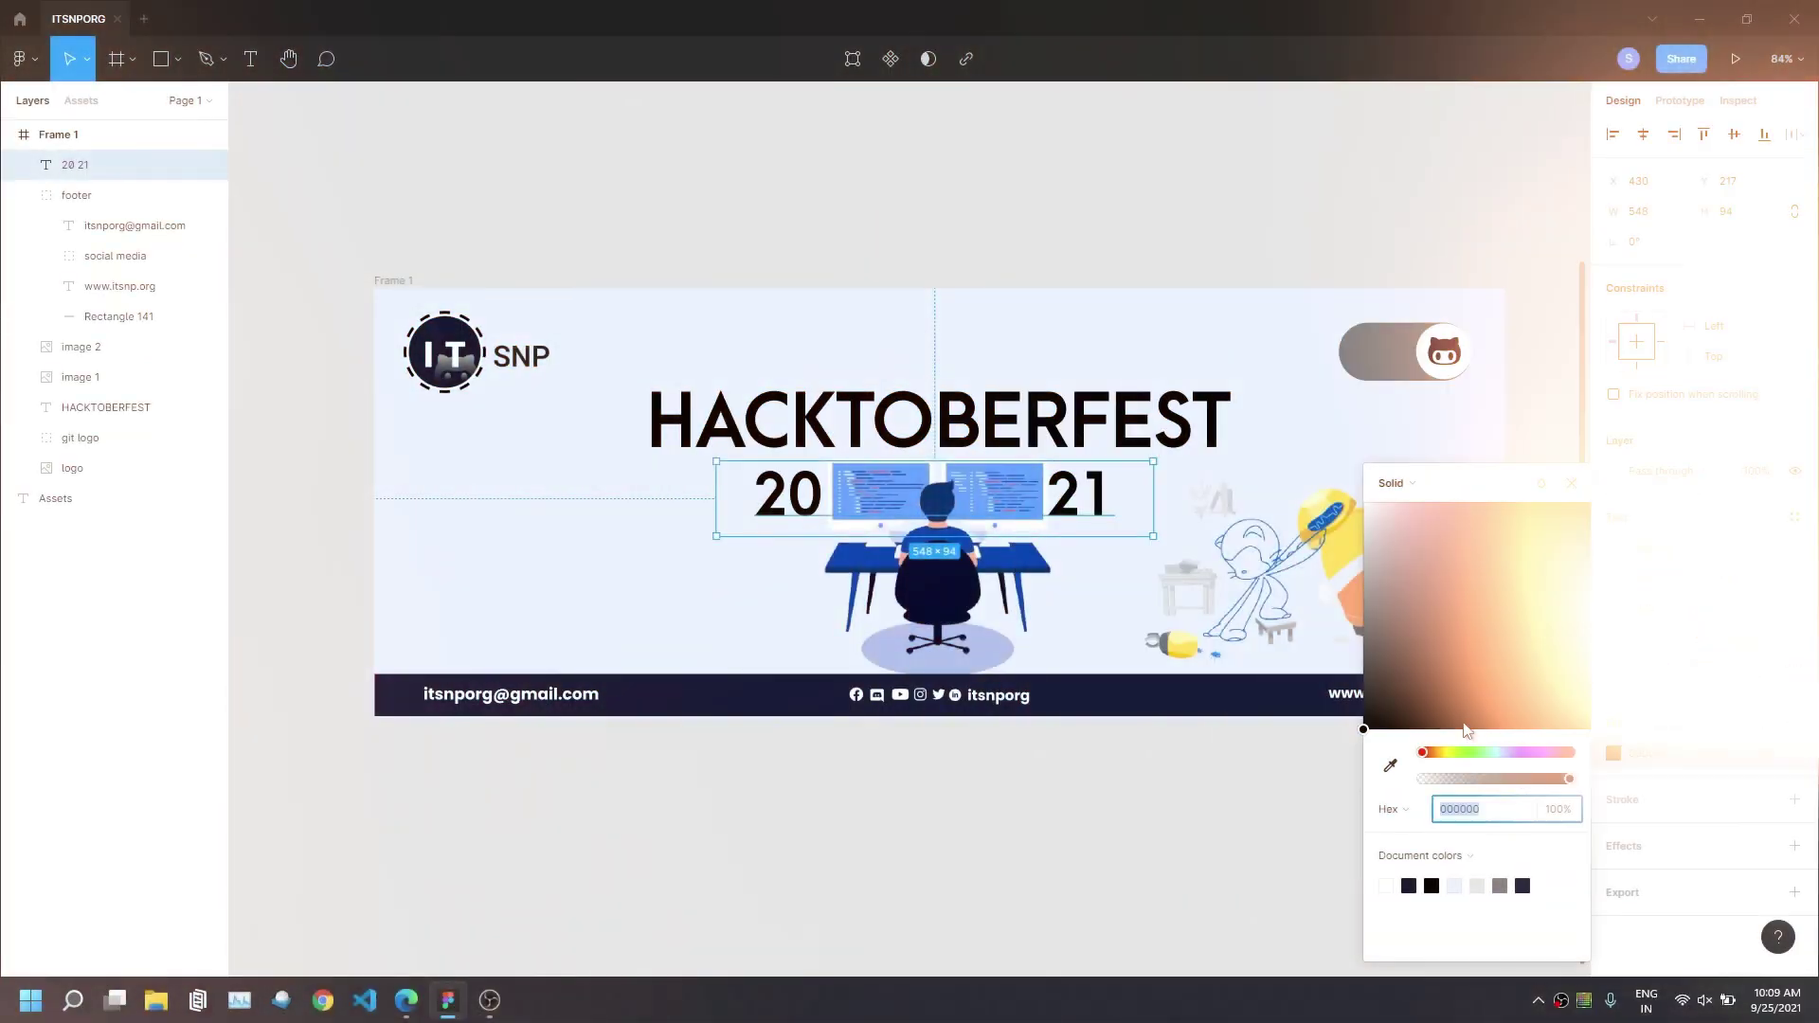
# Fill the 20 21 text with the illustration's blue, brightened to 0059F1.
pyautogui.click(1390, 766)
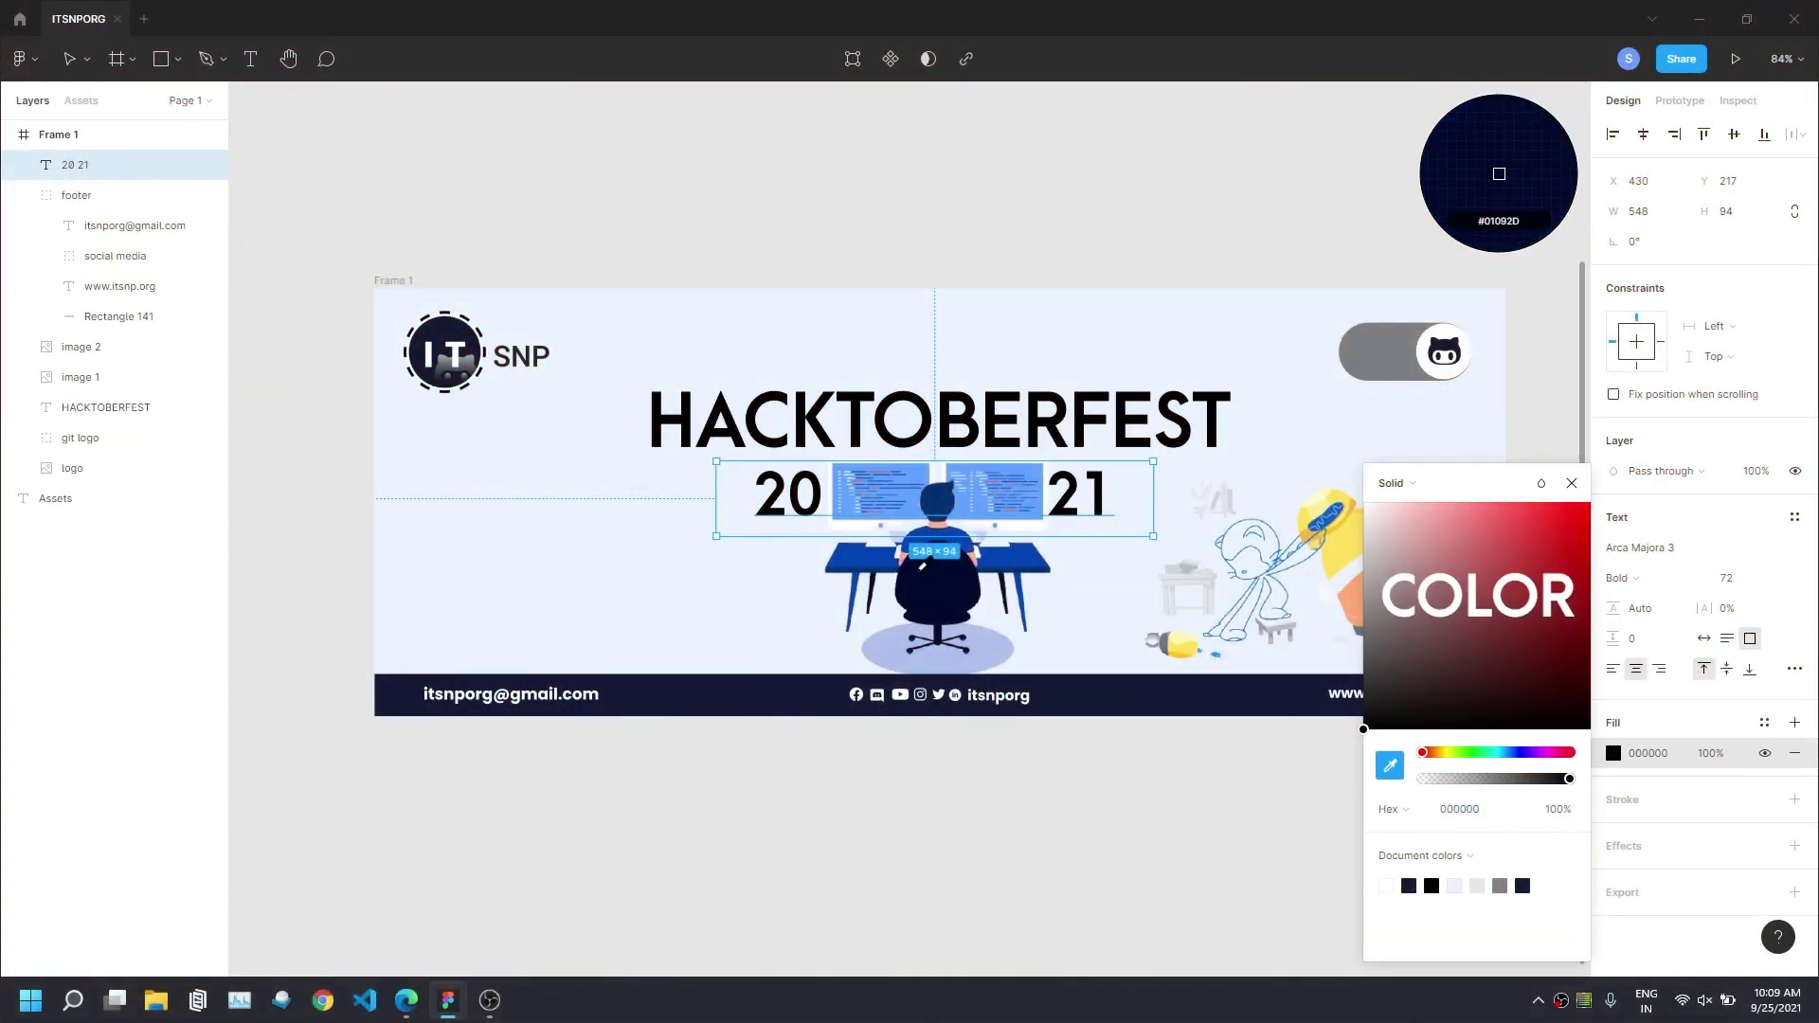
pyautogui.scroll(2, 916, 545)
pyautogui.scroll(4, 916, 545)
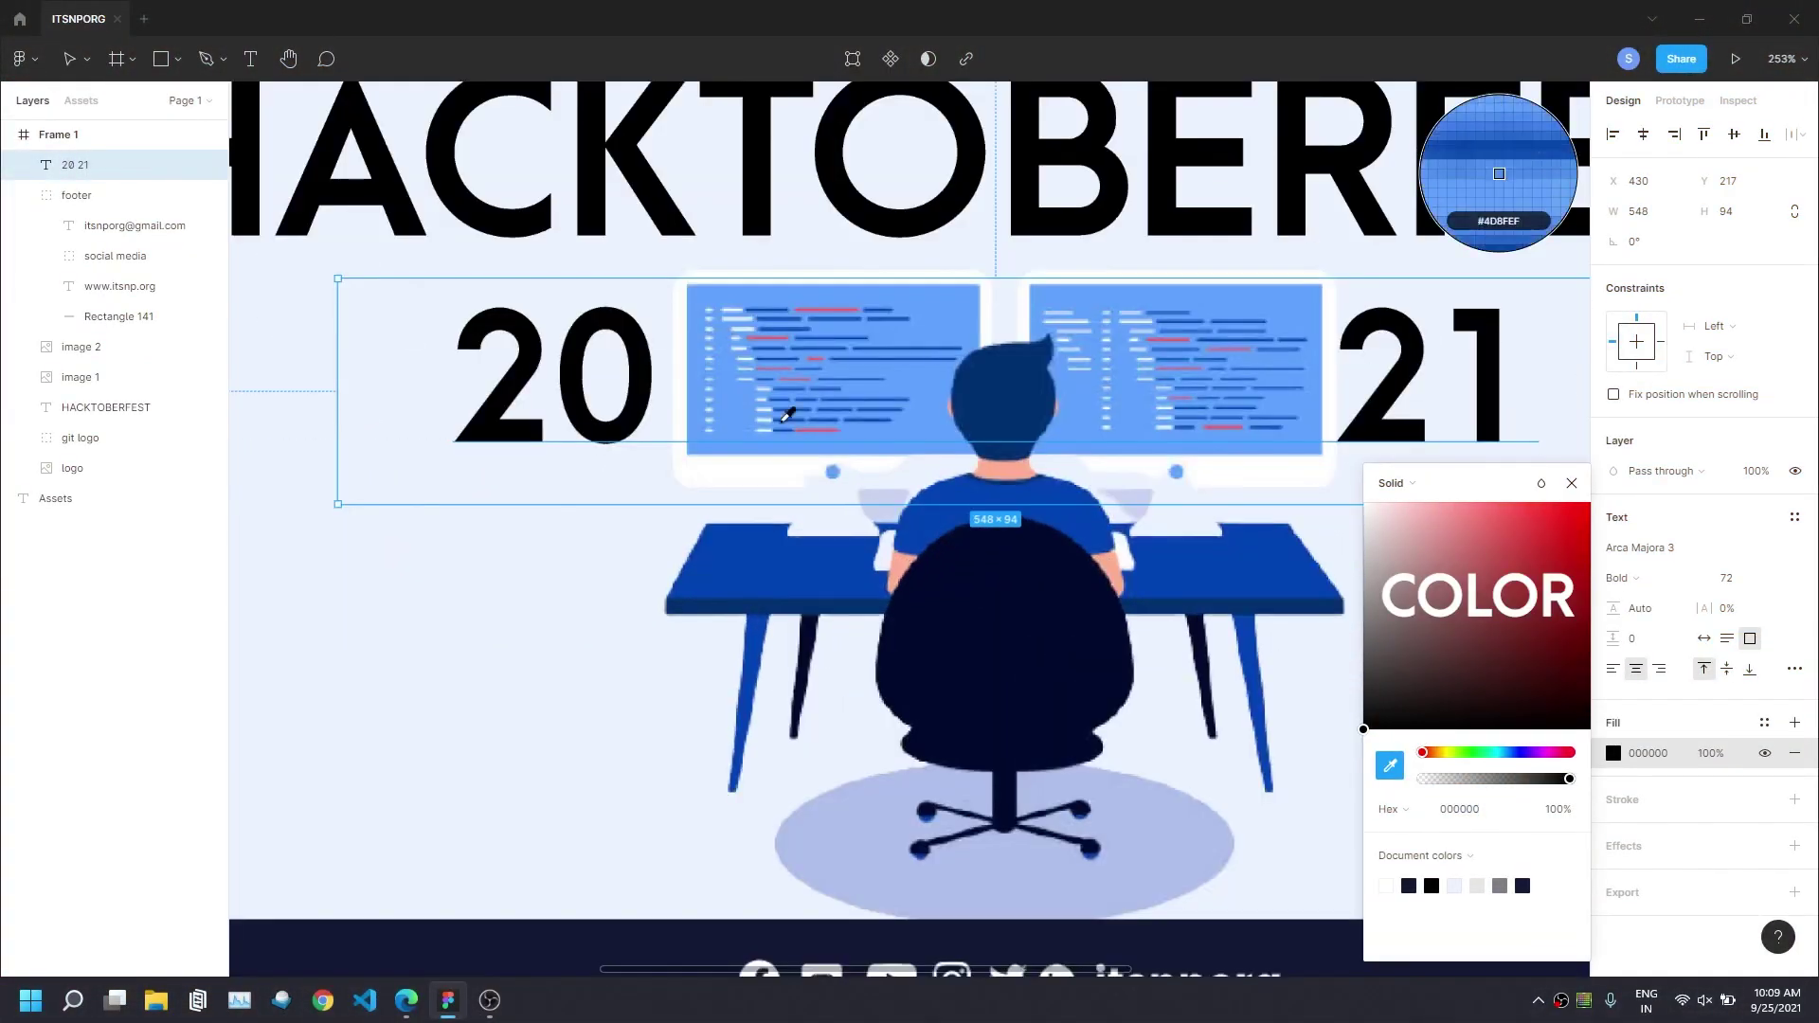
pyautogui.click(964, 485)
pyautogui.scroll(-4, 1042, 663)
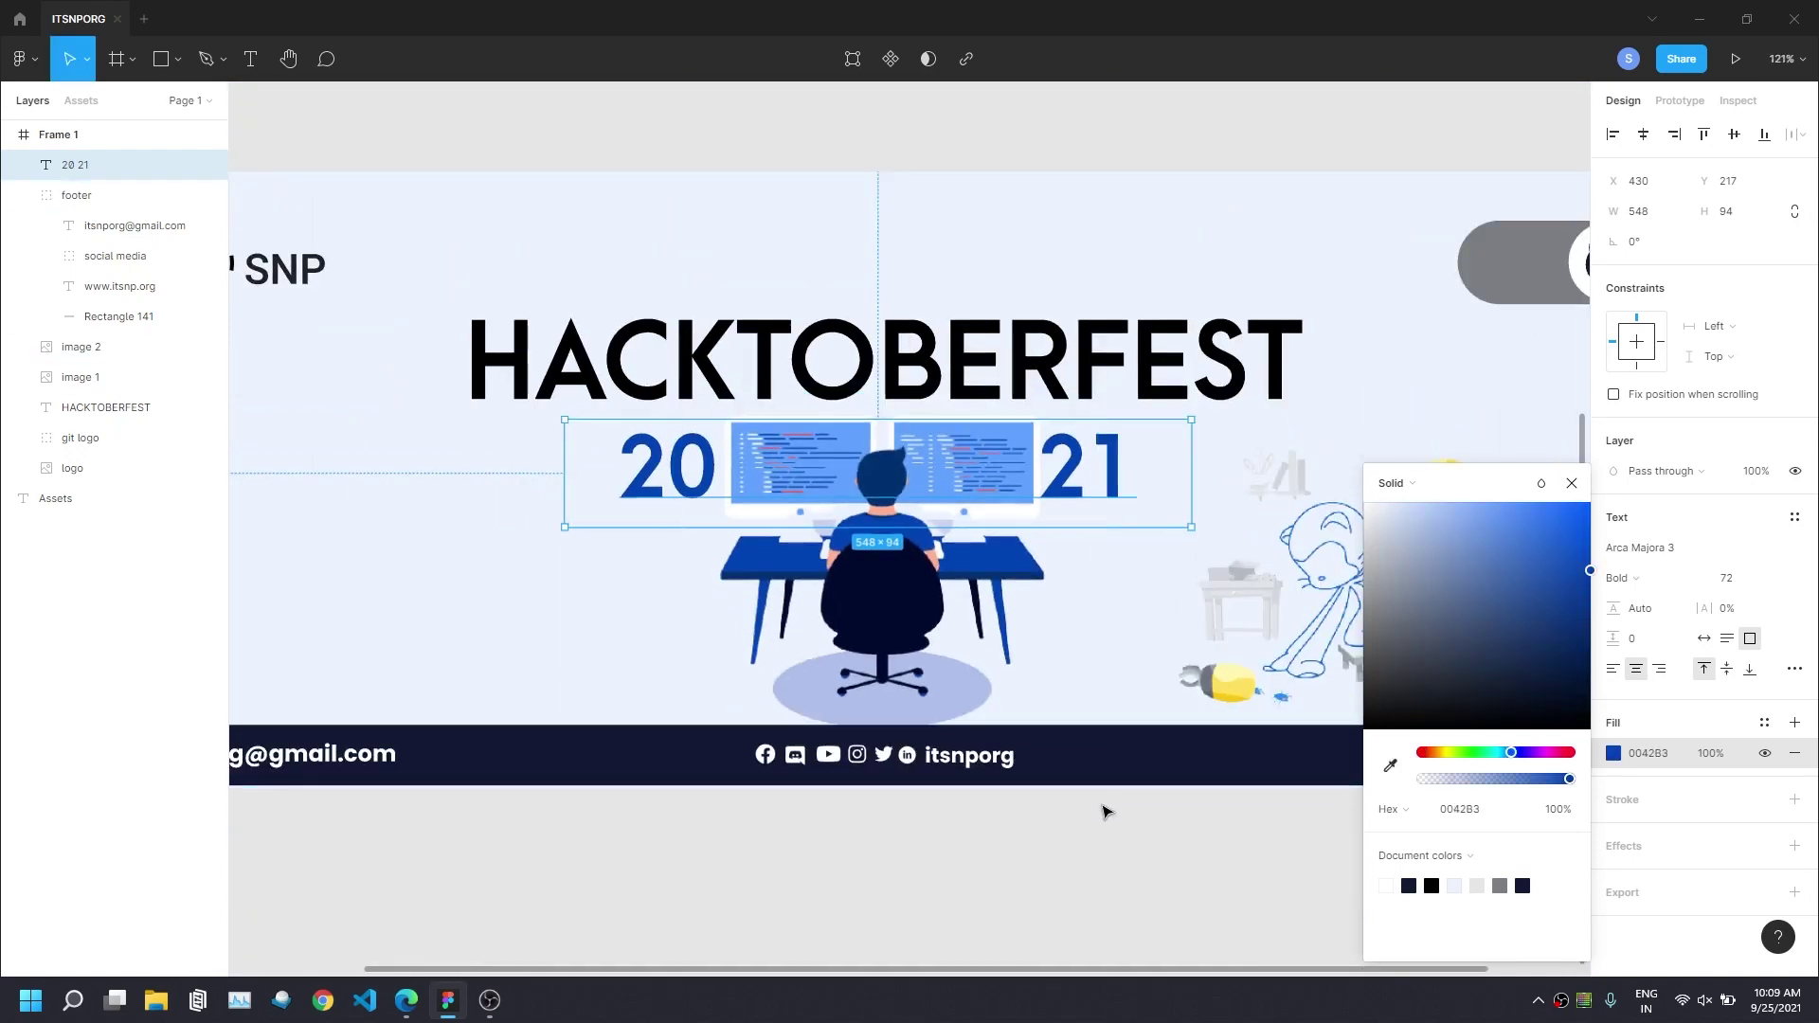
pyautogui.scroll(-2, 1123, 633)
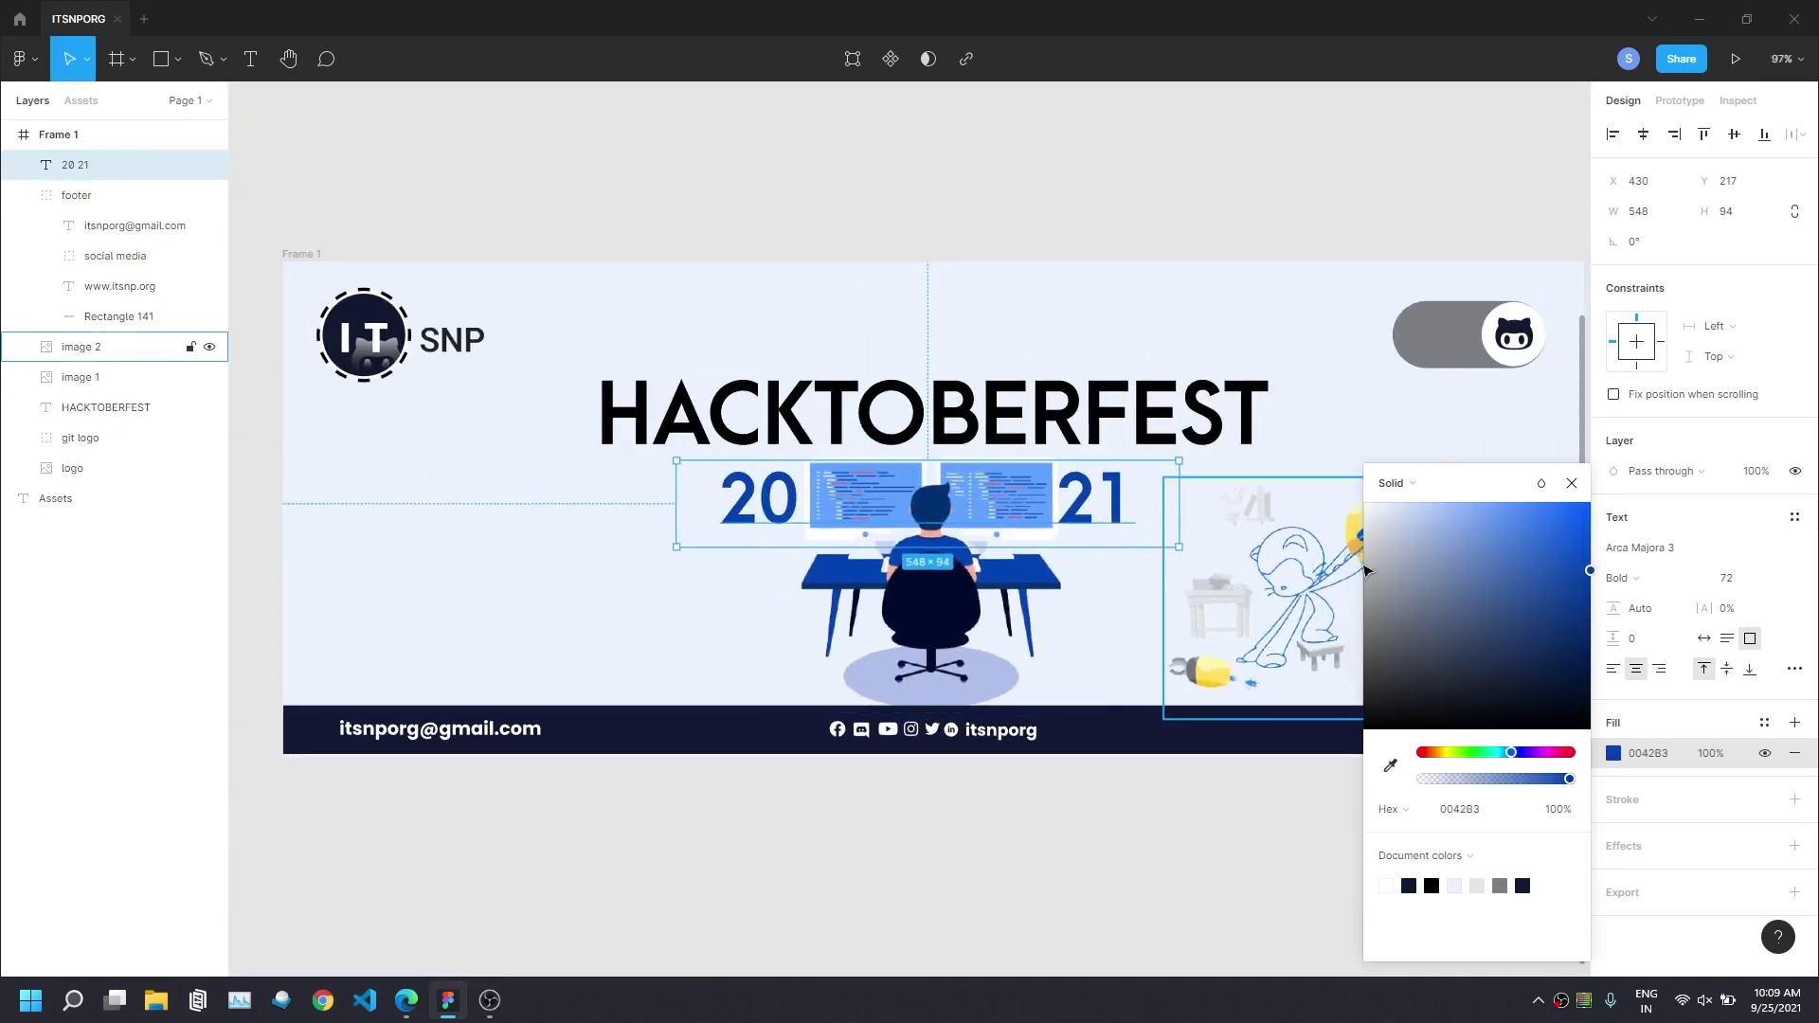
pyautogui.moveTo(1529, 538); pyautogui.dragTo(1597, 527)
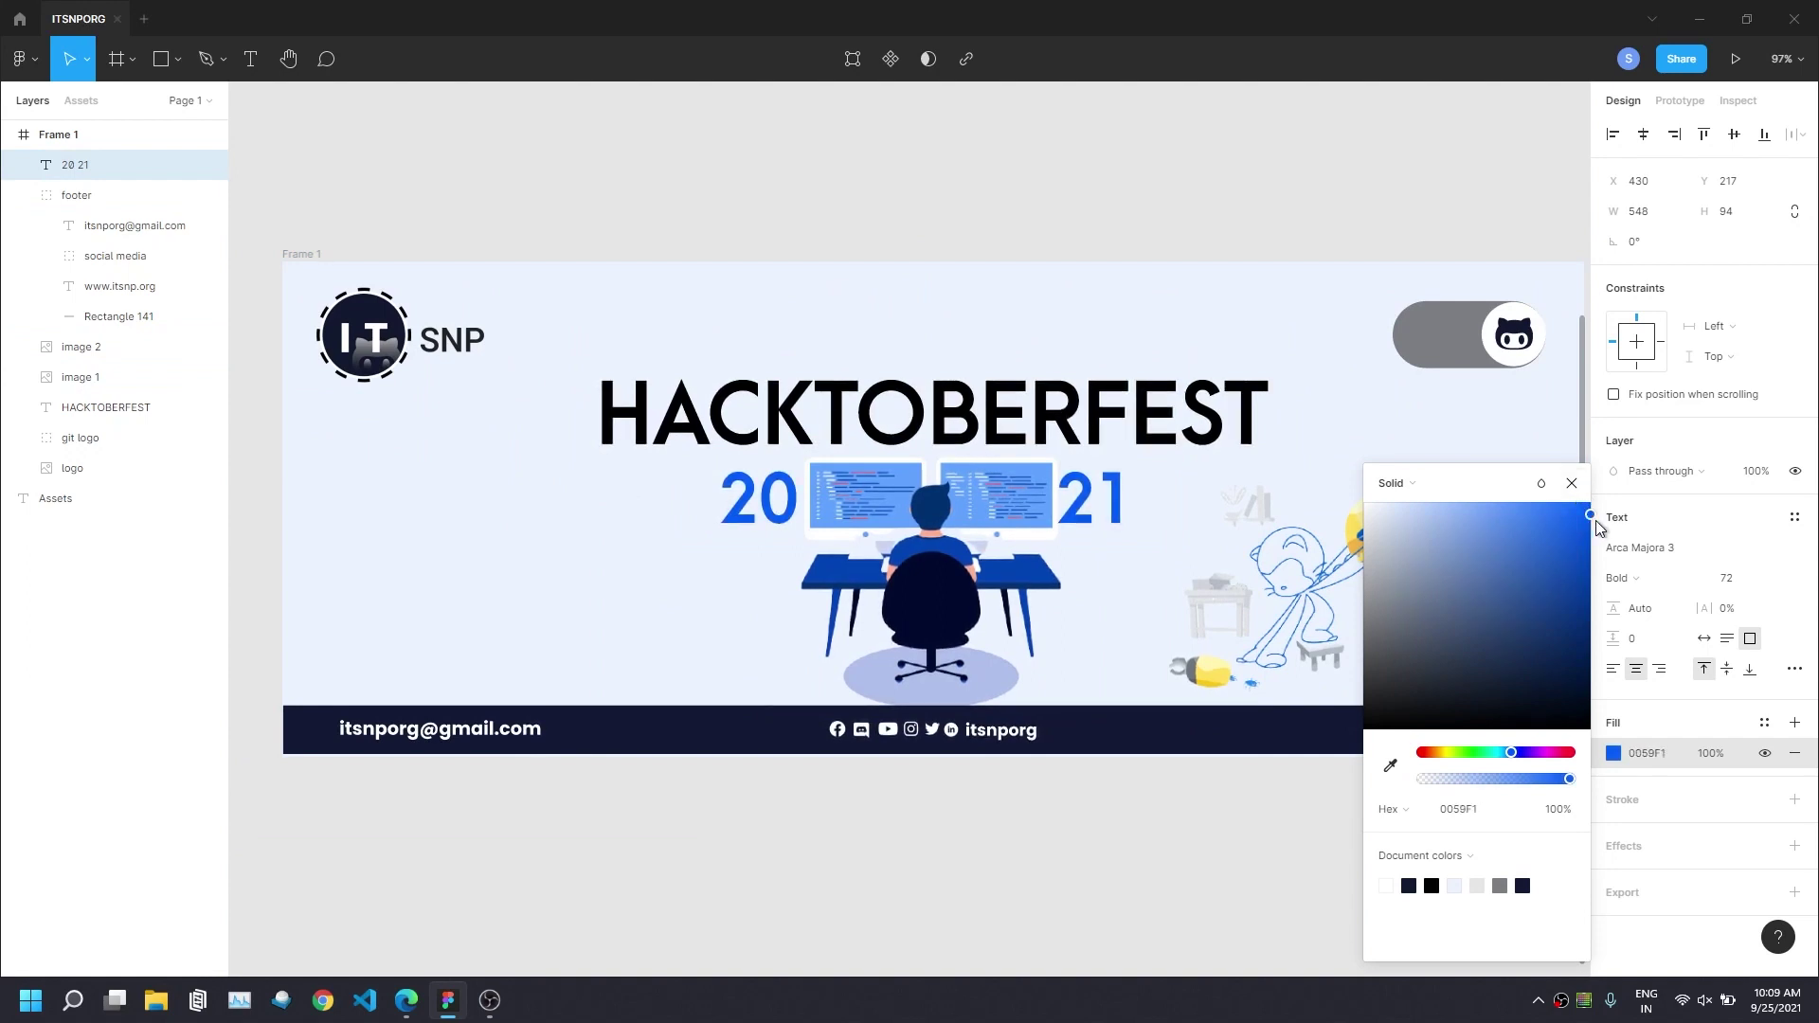
pyautogui.click(1571, 483)
pyautogui.click(926, 208)
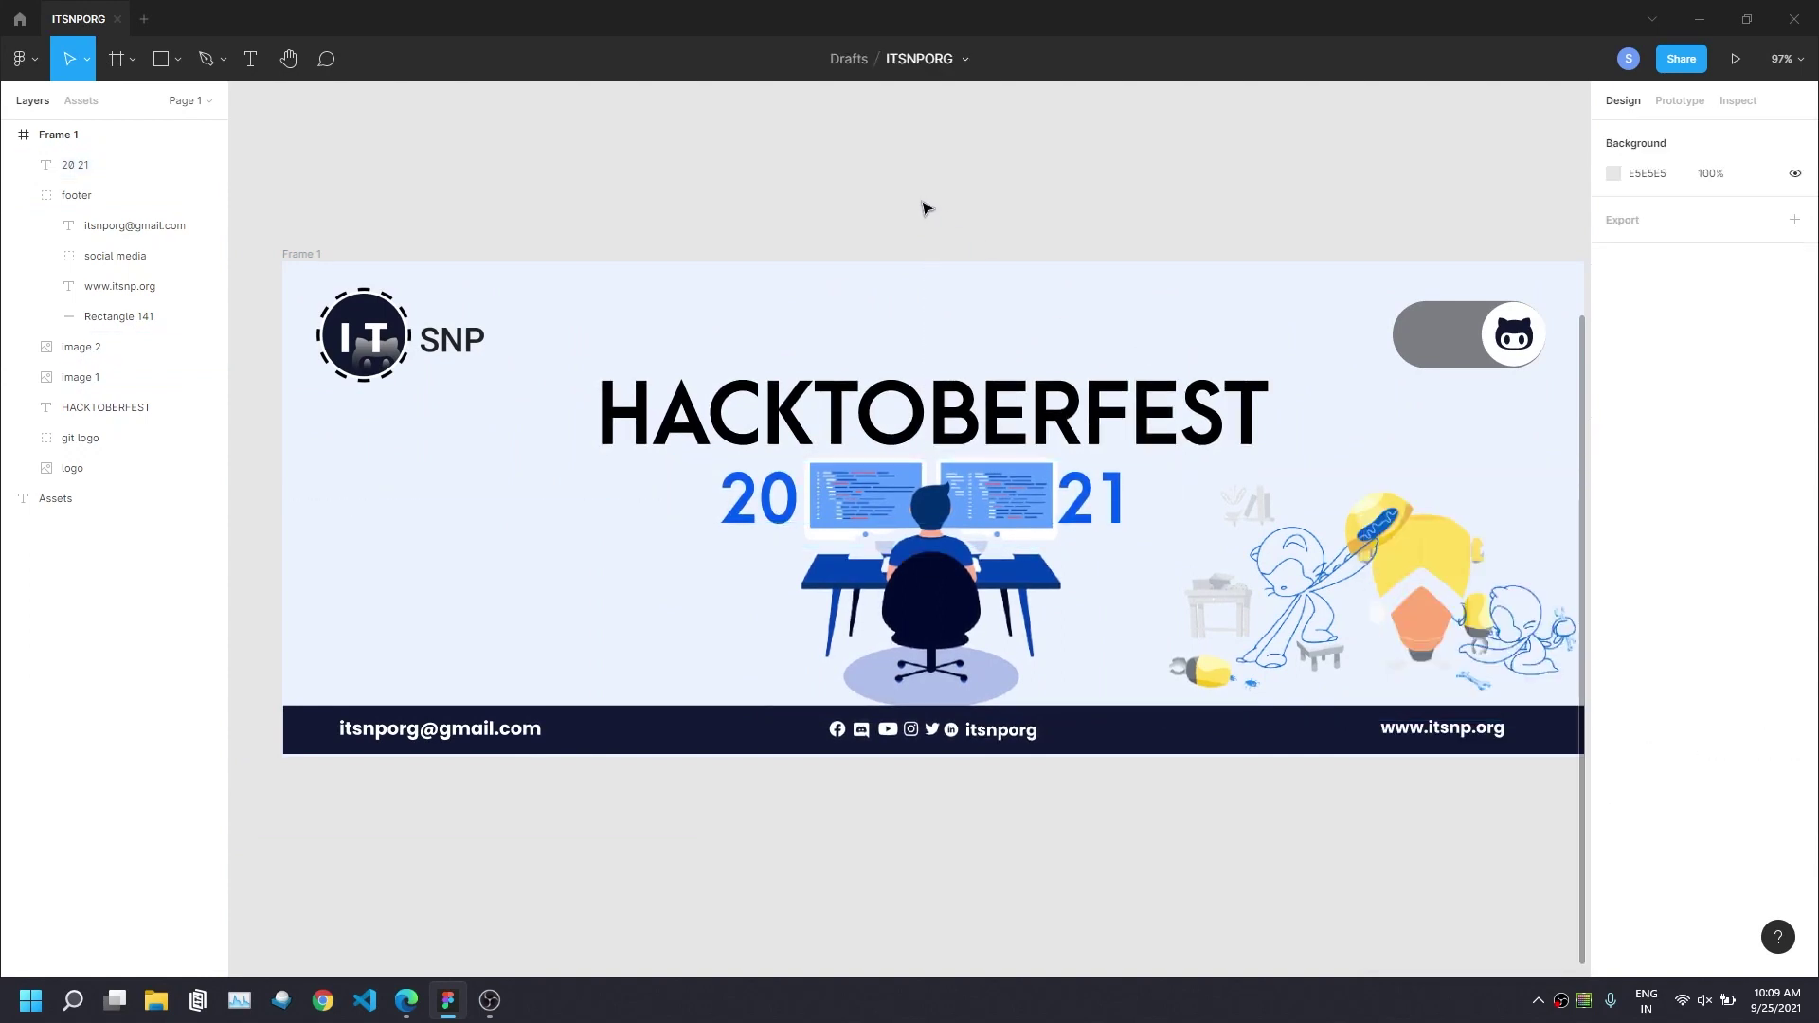
pyautogui.scroll(-1, 1044, 372)
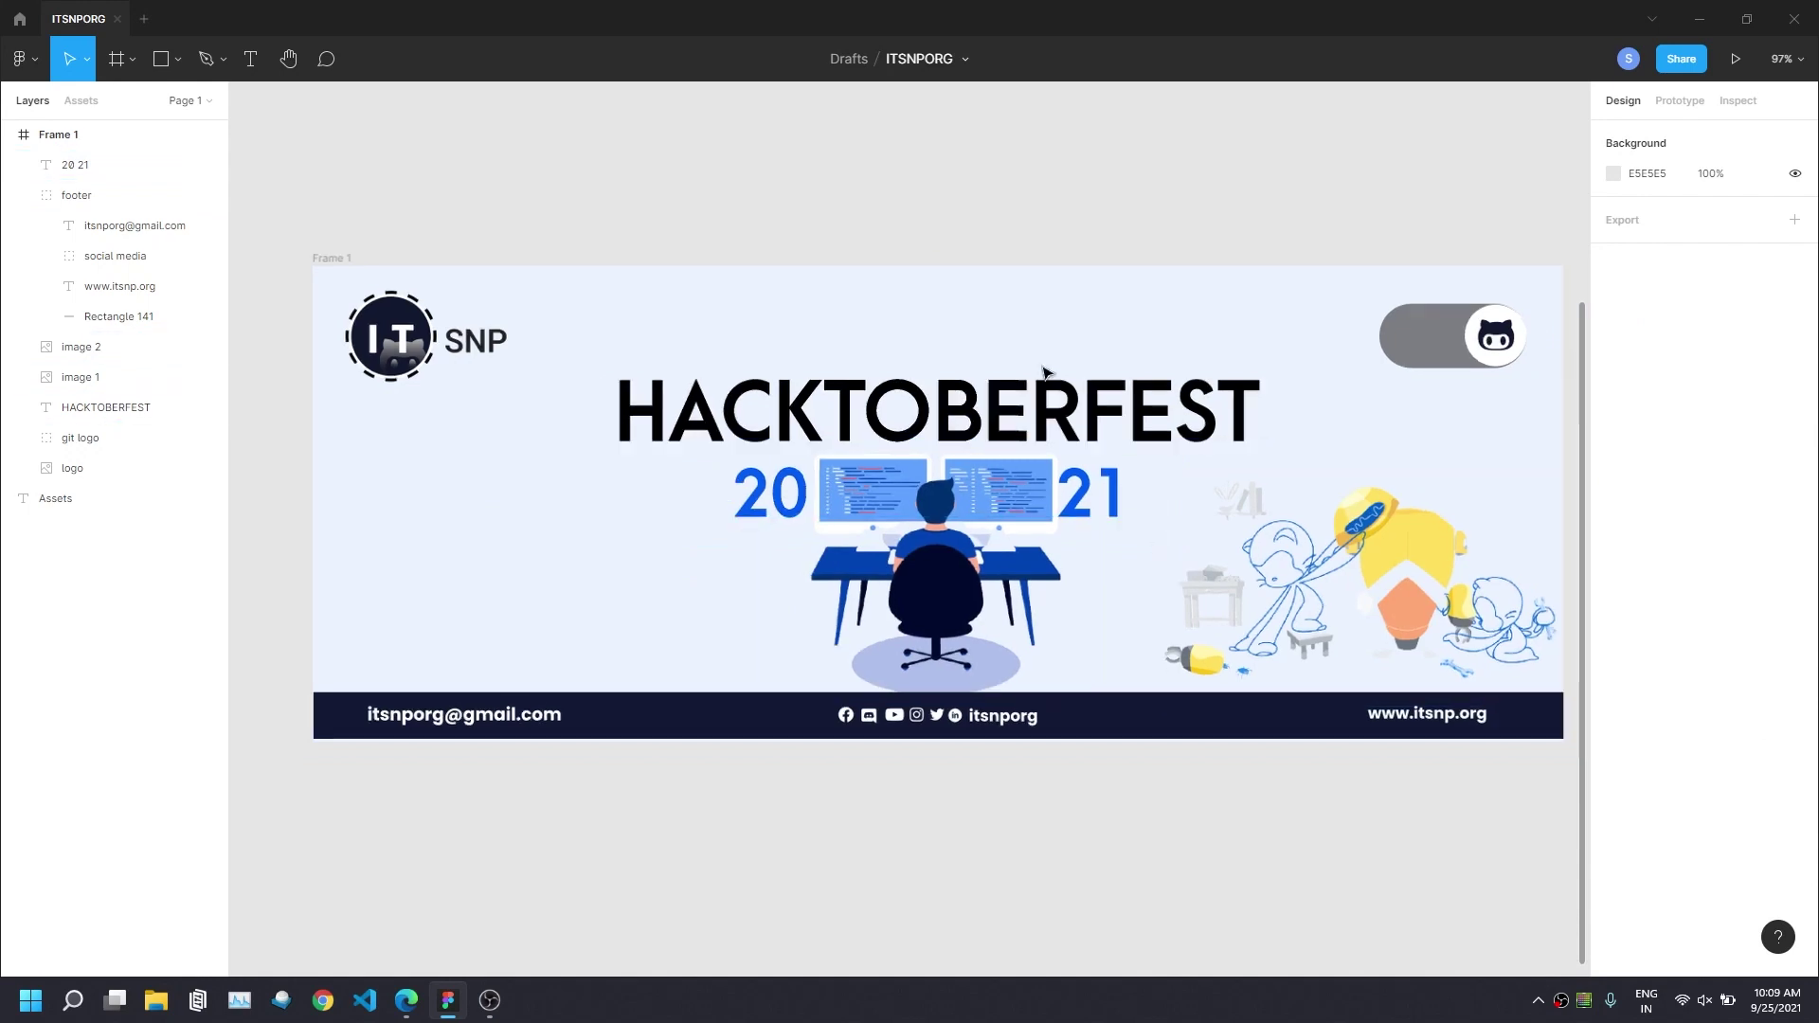
pyautogui.scroll(-1, 1043, 372)
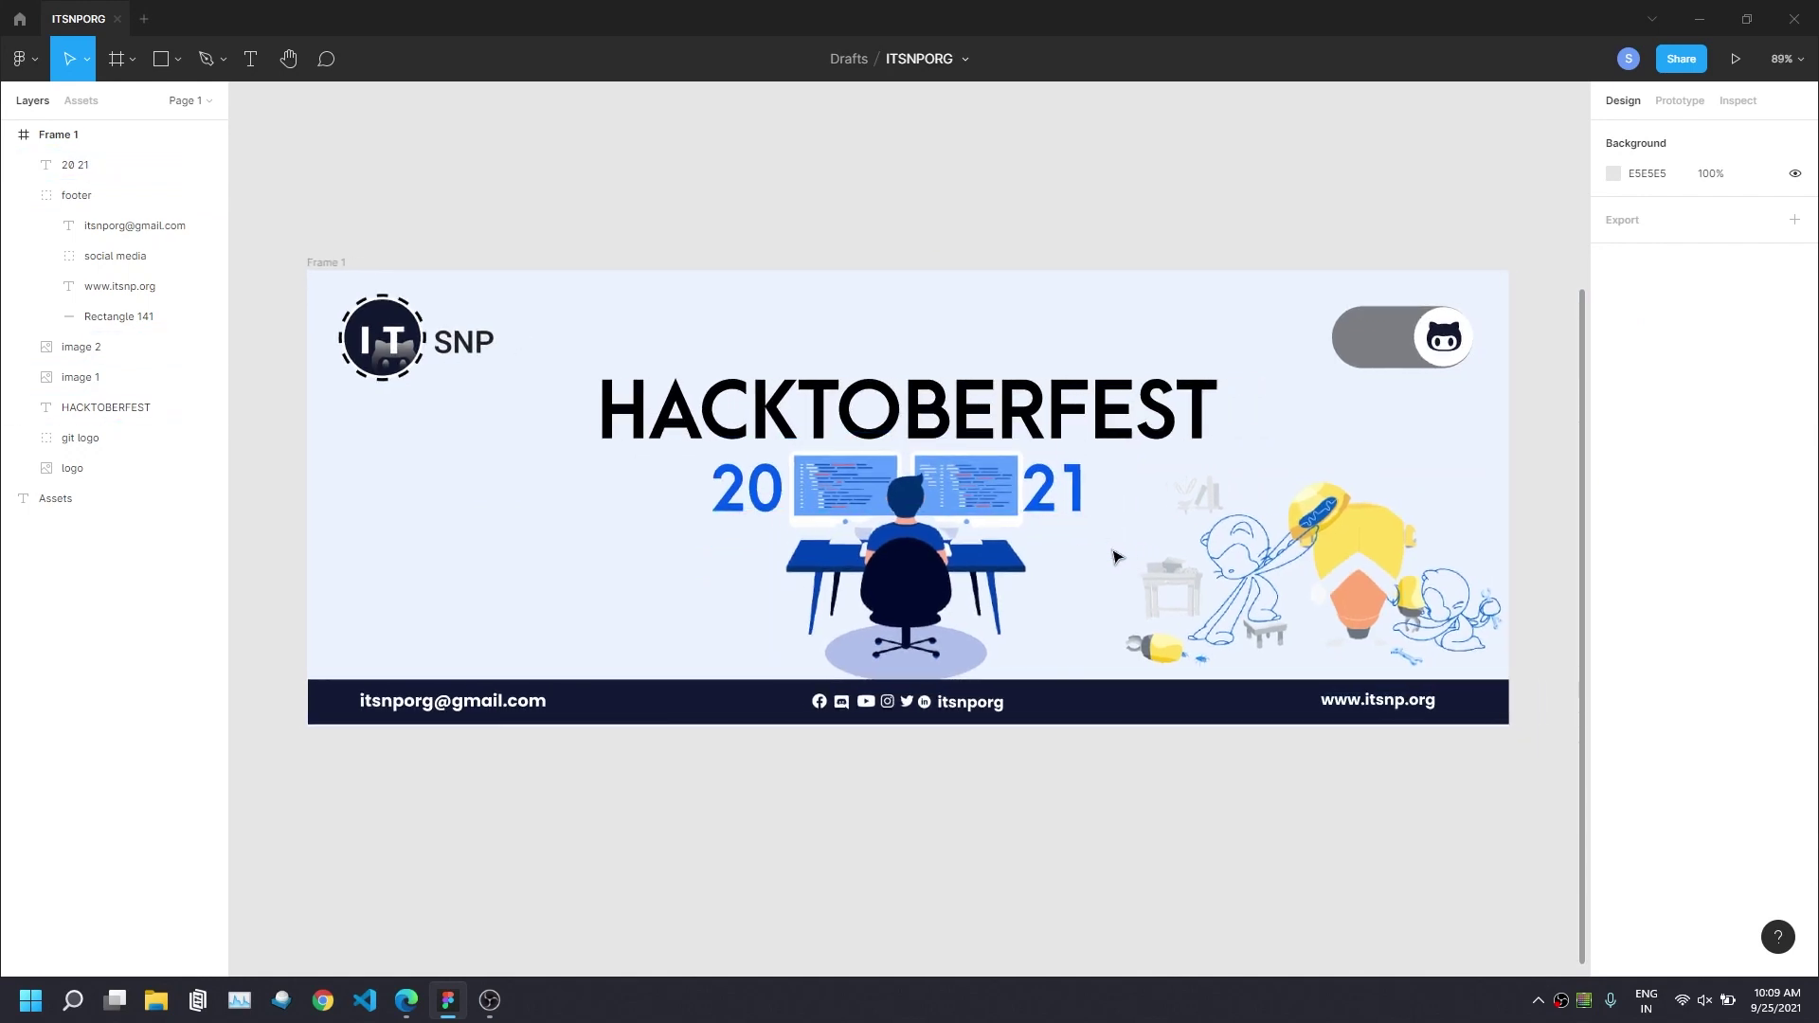
pyautogui.click(160, 59)
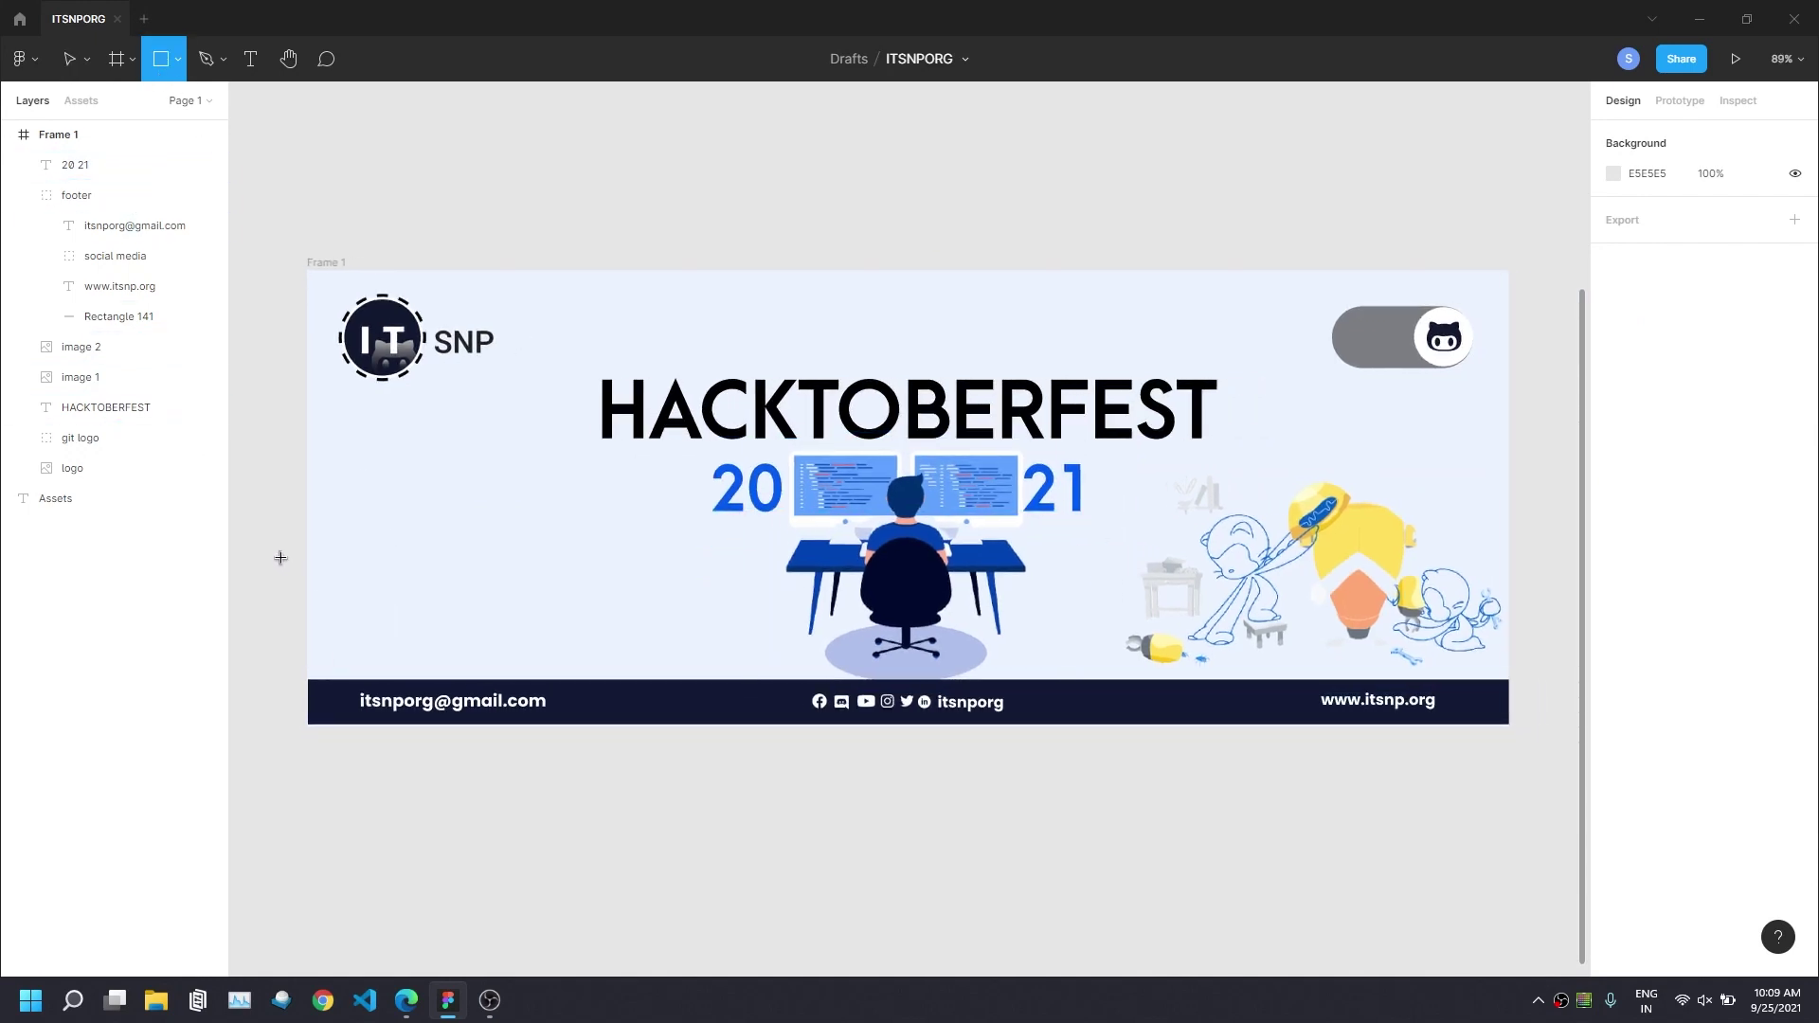
# Draw a rectangle beside the banner and fill it with the blue of the 20 digits.
pyautogui.moveTo(275, 548)
pyautogui.mouseDown()
pyautogui.moveTo(536, 729)
pyautogui.moveTo(559, 637)
pyautogui.mouseUp()
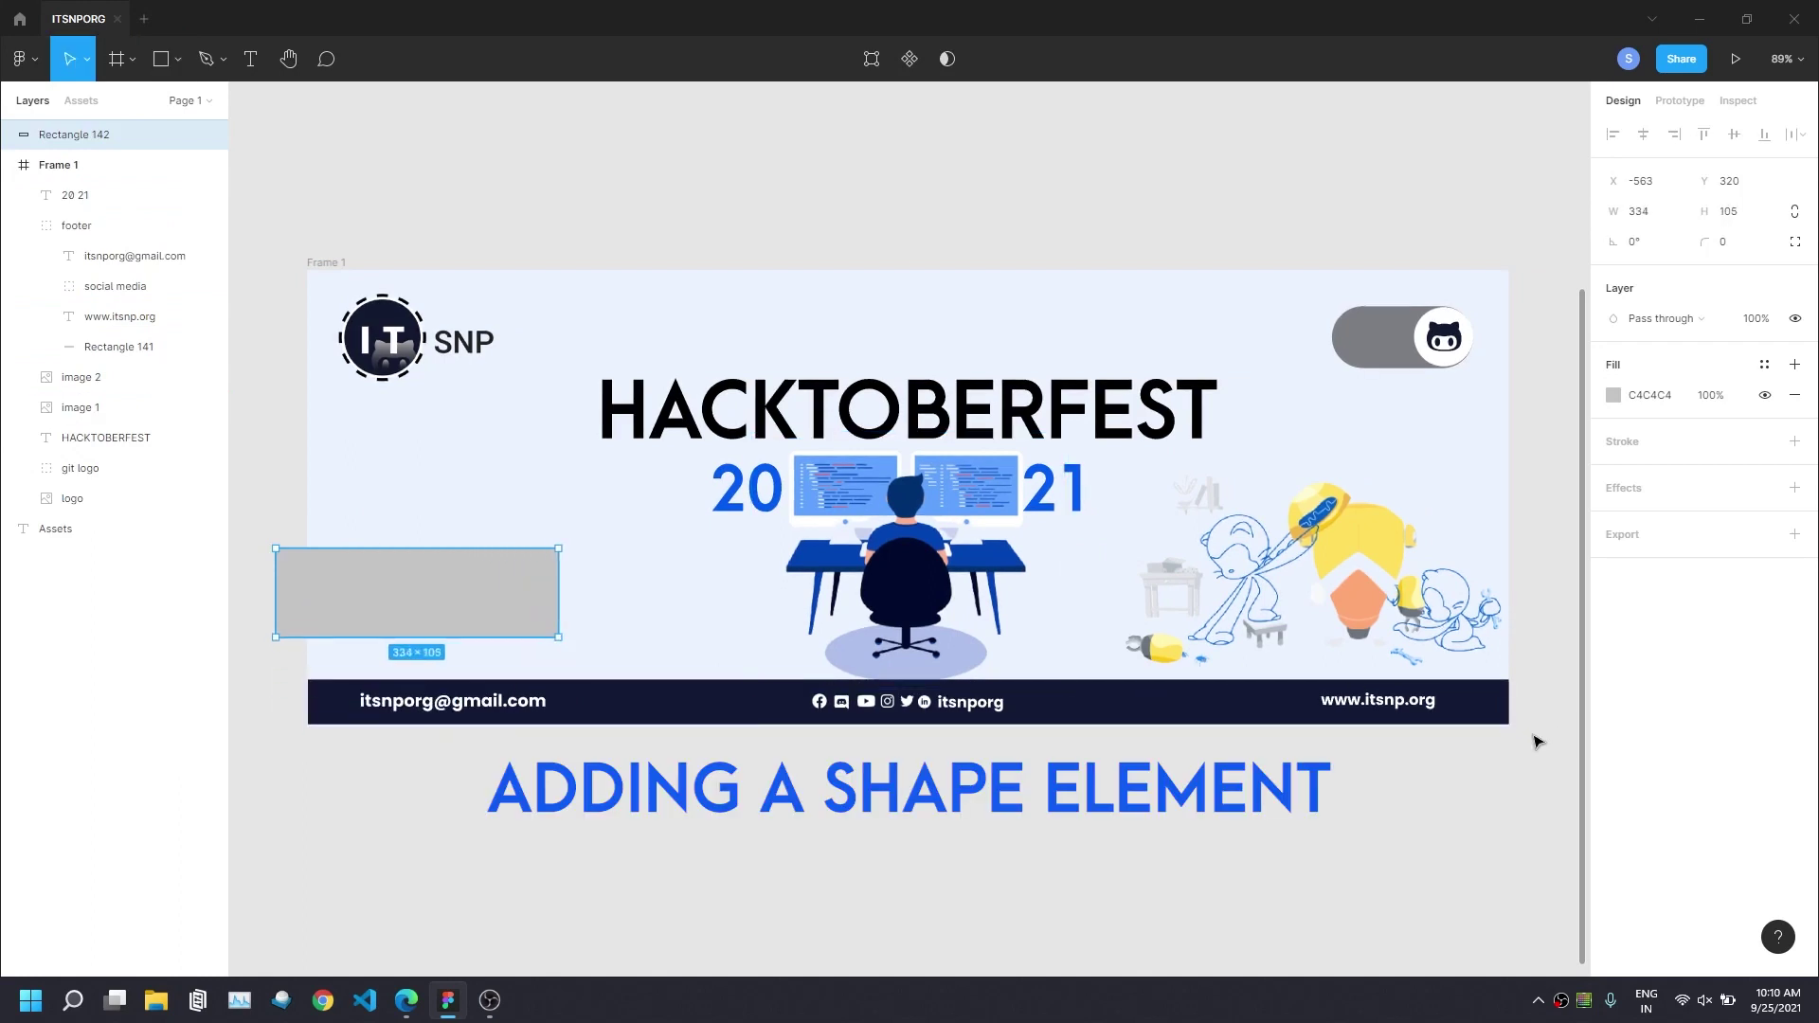
pyautogui.click(1613, 395)
pyautogui.click(1390, 682)
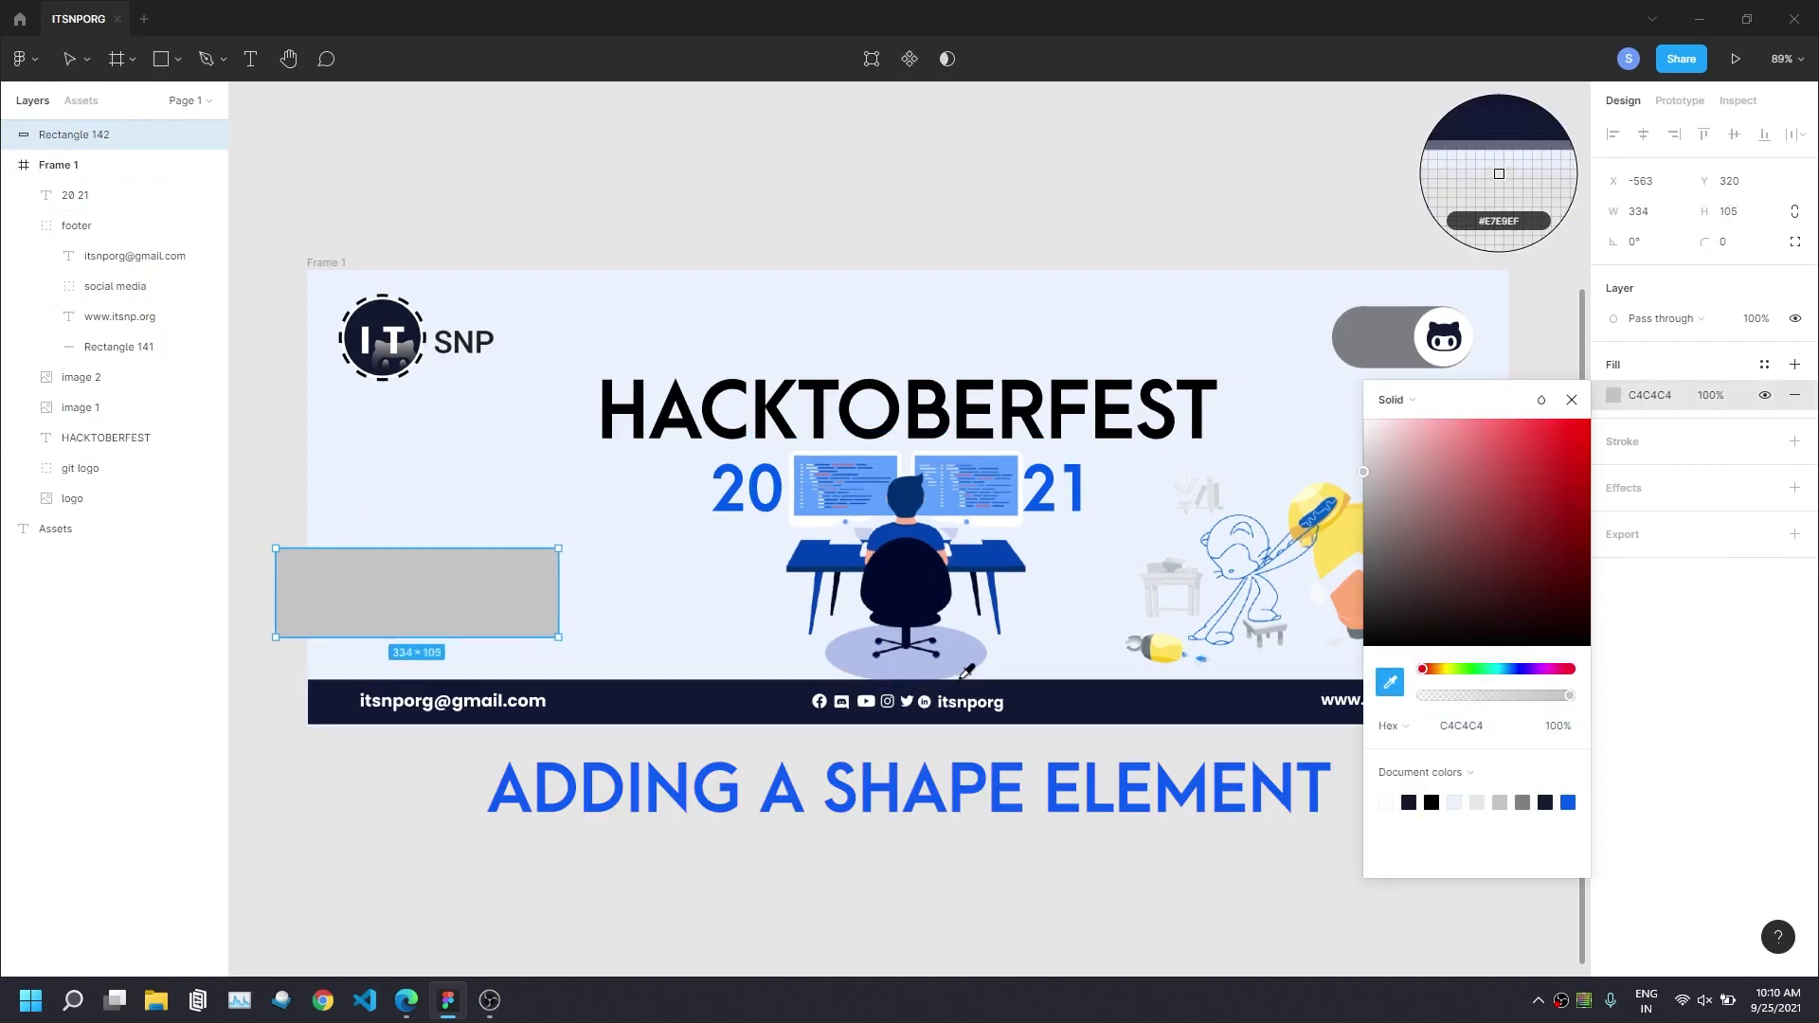
pyautogui.click(739, 492)
pyautogui.press('Escape')
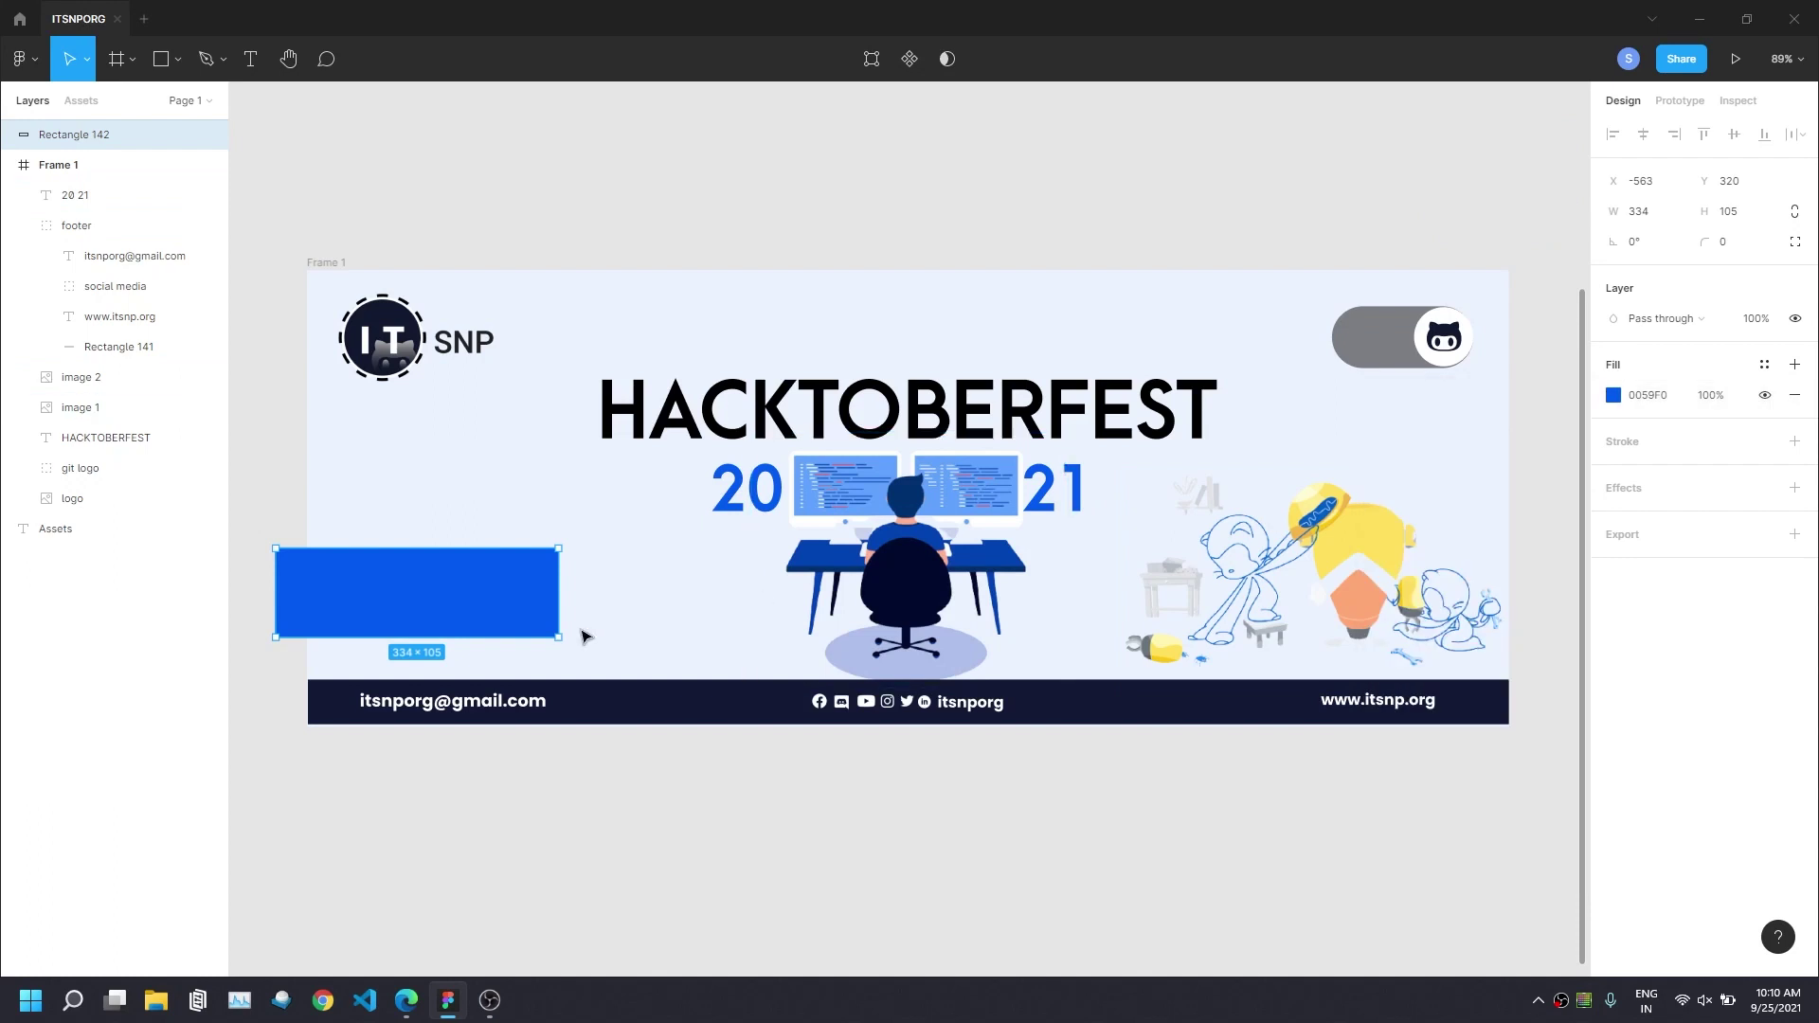
# Rotate the rectangle -45° and place it inside Frame 1 as a bottom-left corner triangle.
pyautogui.moveTo(559, 678); pyautogui.dragTo(503, 725)
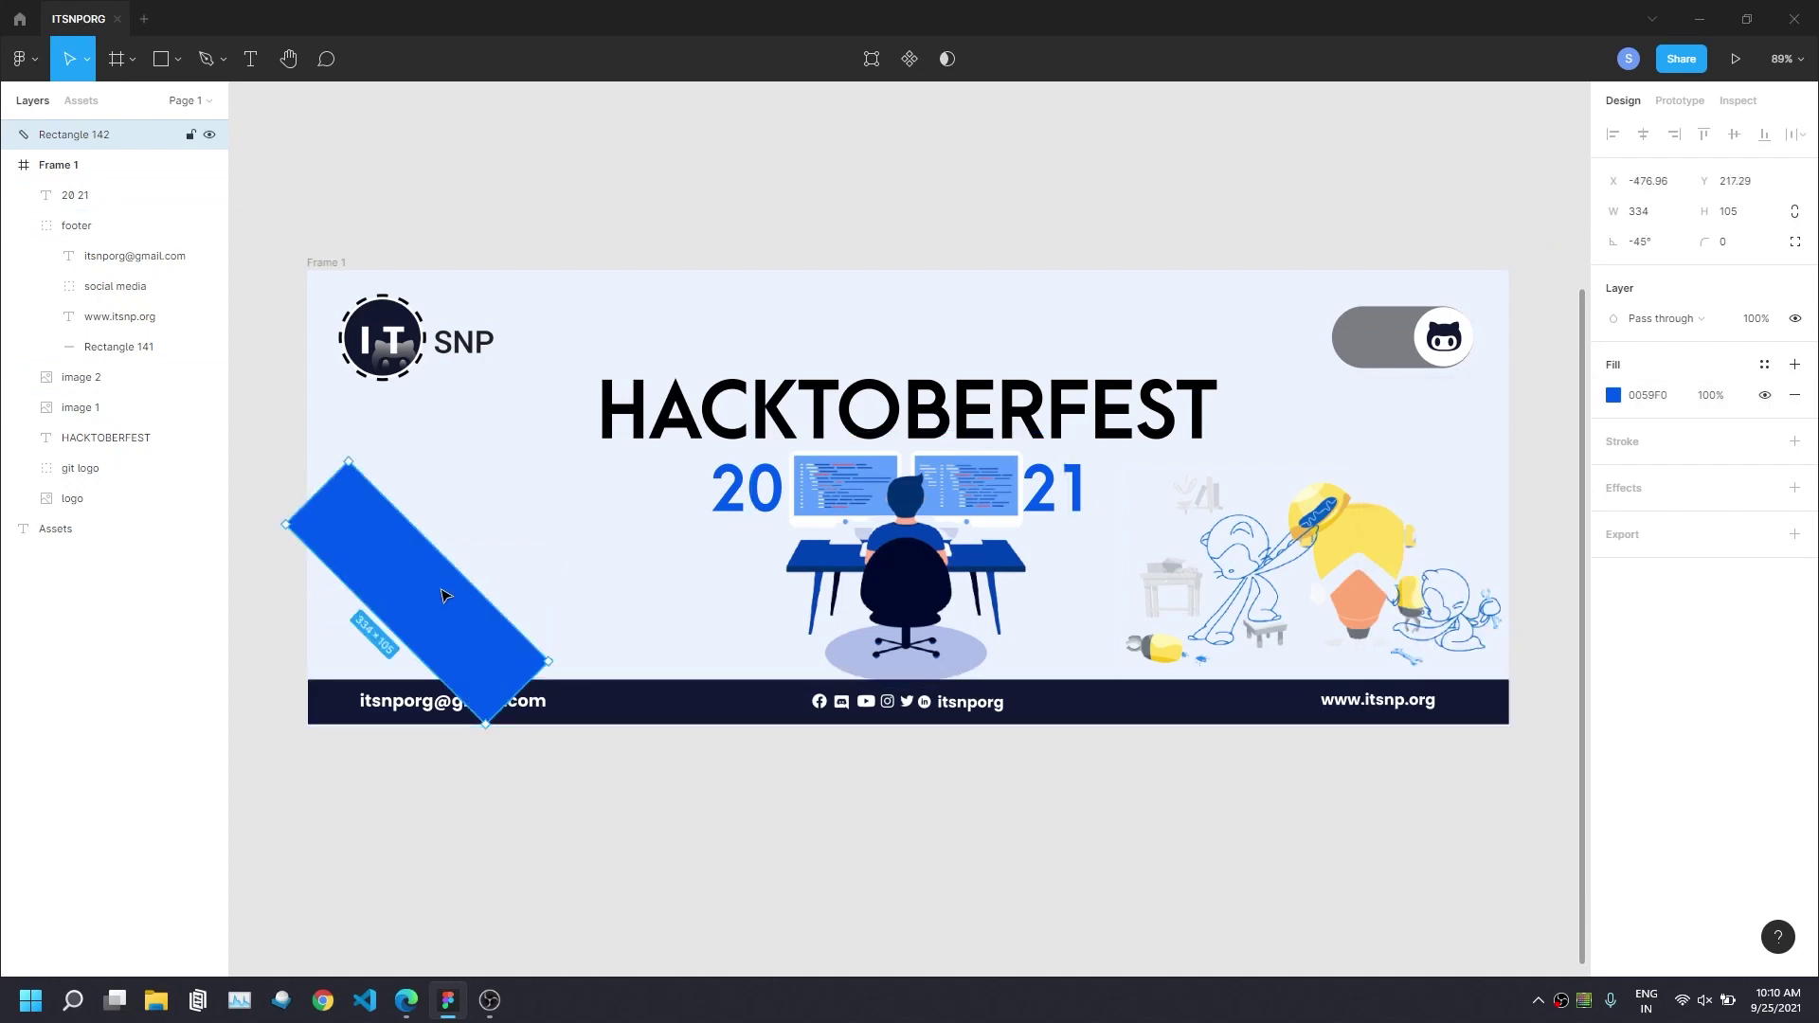
pyautogui.moveTo(445, 595); pyautogui.dragTo(436, 607)
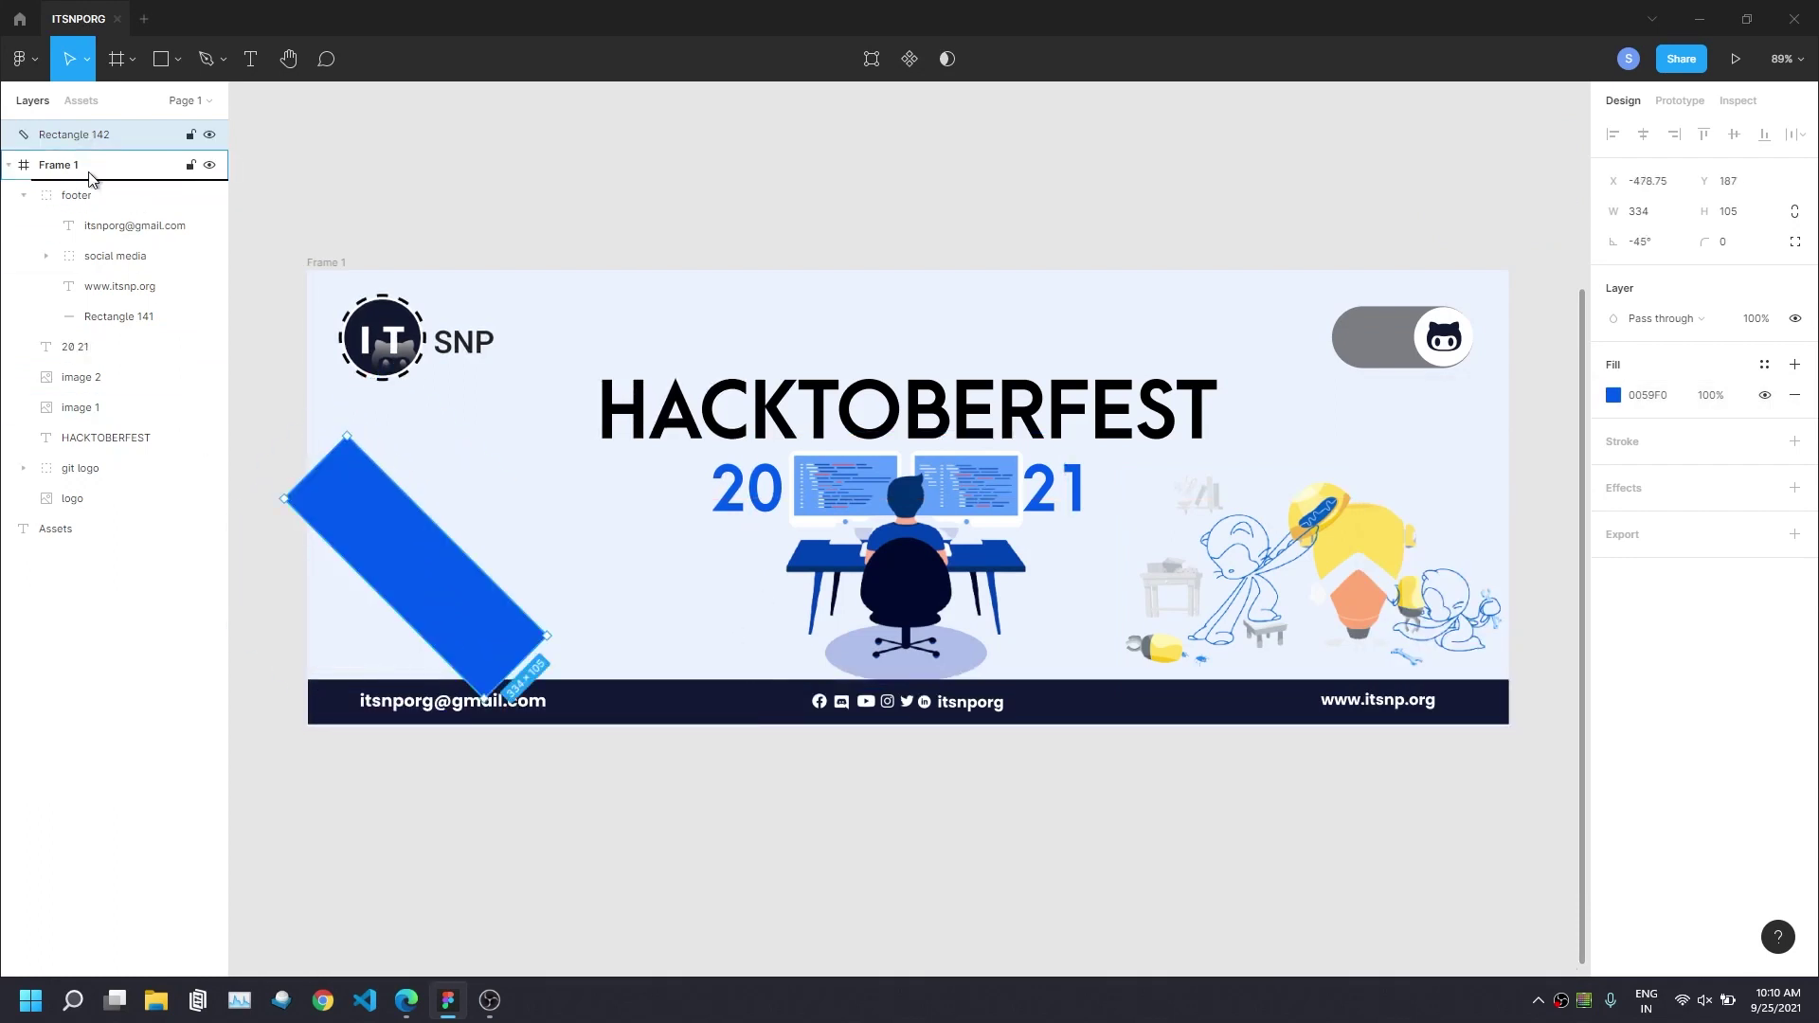
pyautogui.moveTo(92, 178); pyautogui.dragTo(92, 176)
pyautogui.moveTo(345, 568)
pyautogui.mouseDown()
pyautogui.moveTo(417, 652)
pyautogui.moveTo(369, 720)
pyautogui.mouseUp()
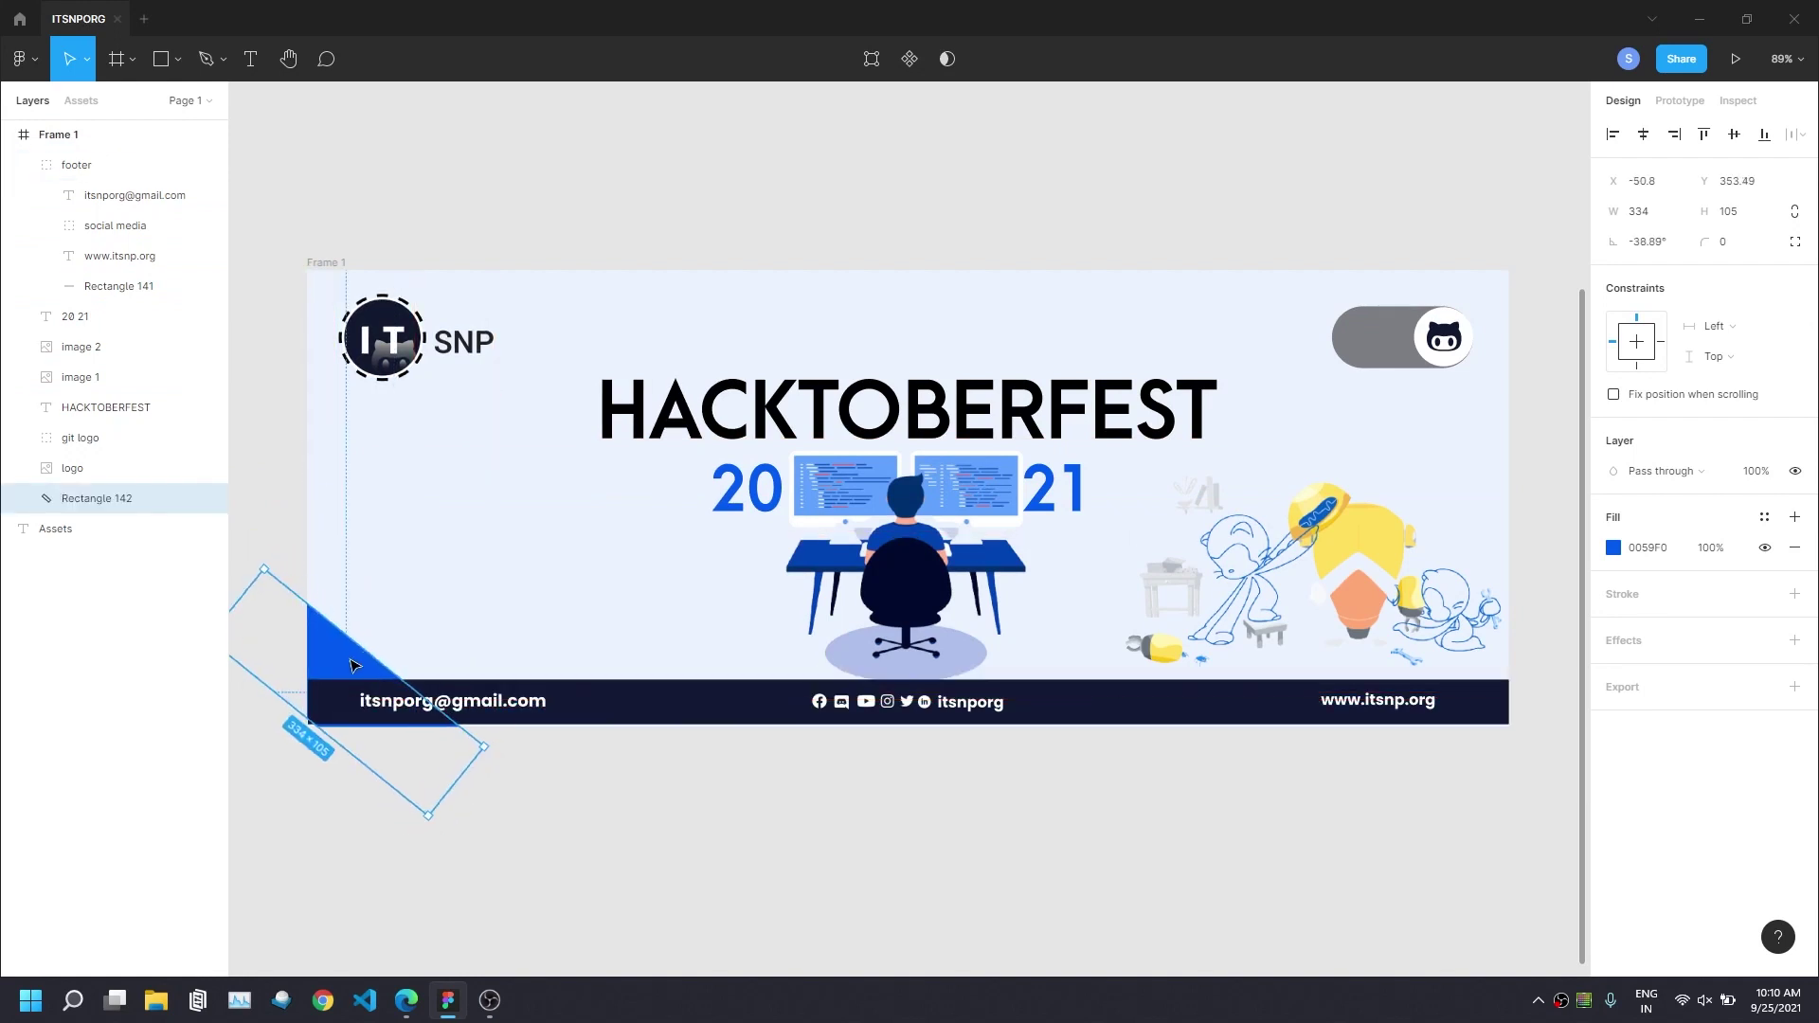
pyautogui.click(572, 706)
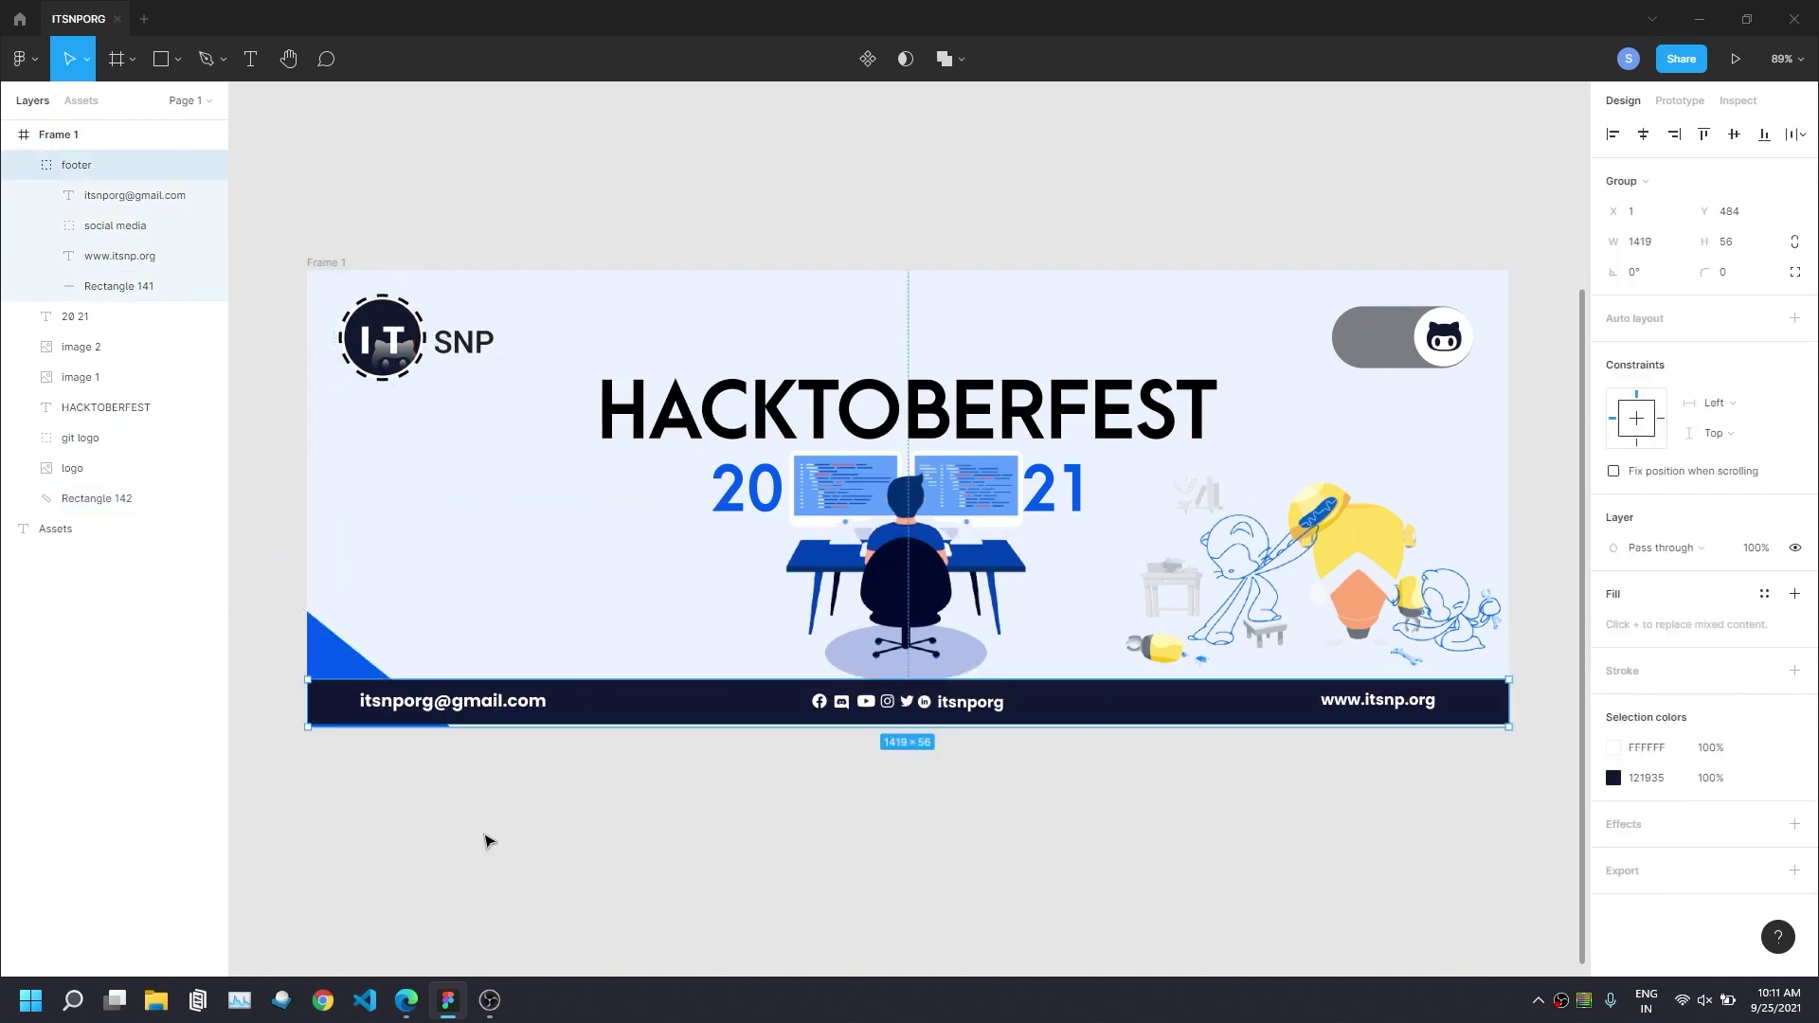
pyautogui.scroll(3, 485, 832)
pyautogui.click(595, 817)
pyautogui.scroll(-3, 594, 816)
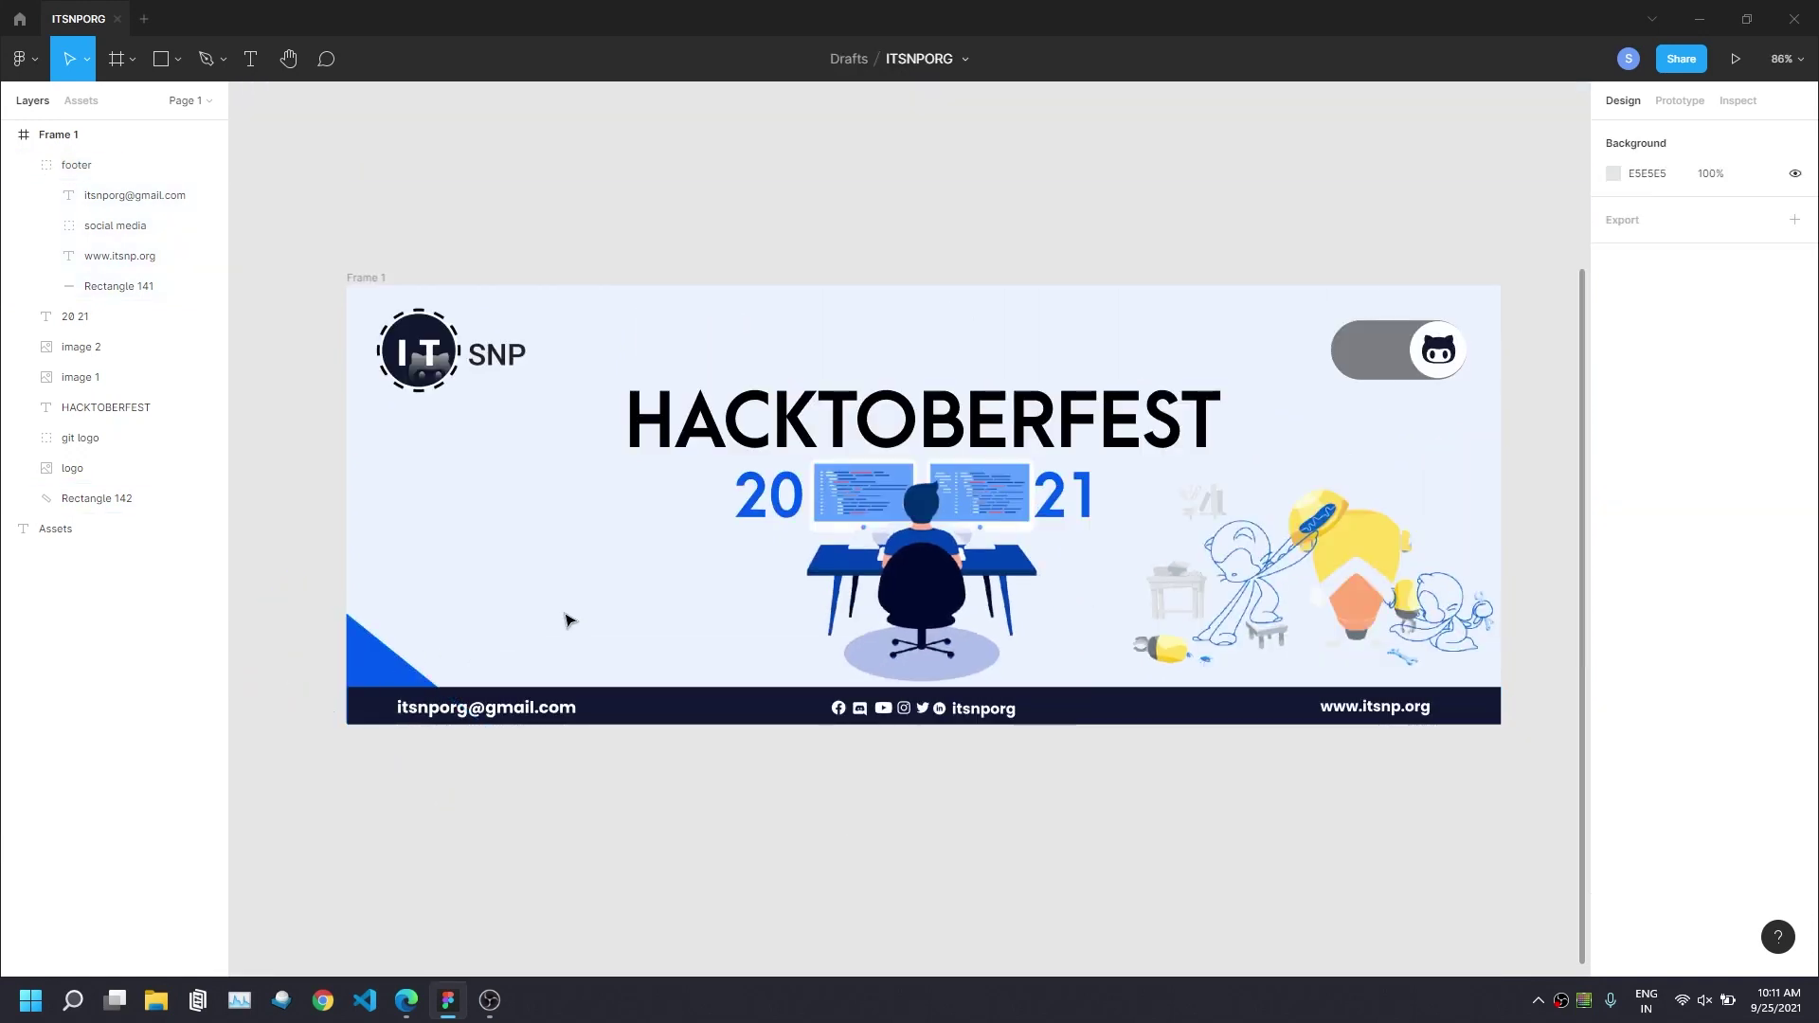
# Give the triangle a Layer blur and place a copy at the top-right corner.
pyautogui.click(383, 661)
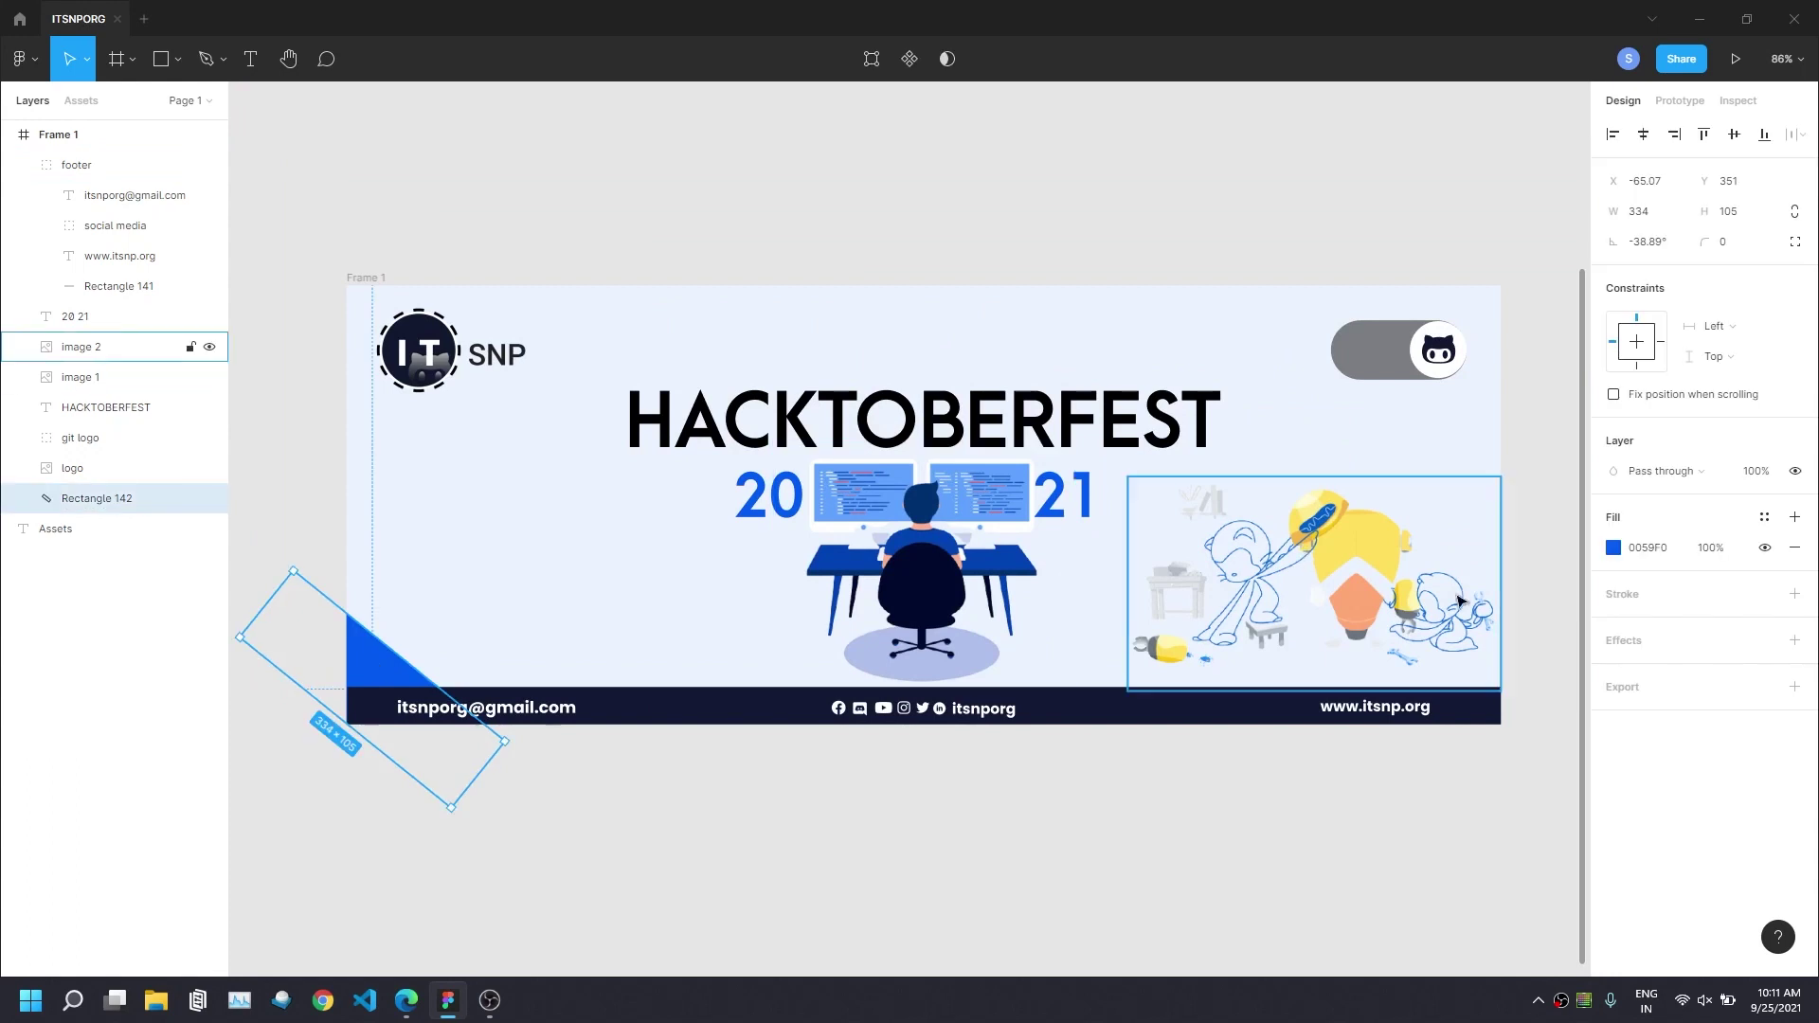
pyautogui.click(1794, 641)
pyautogui.click(1667, 670)
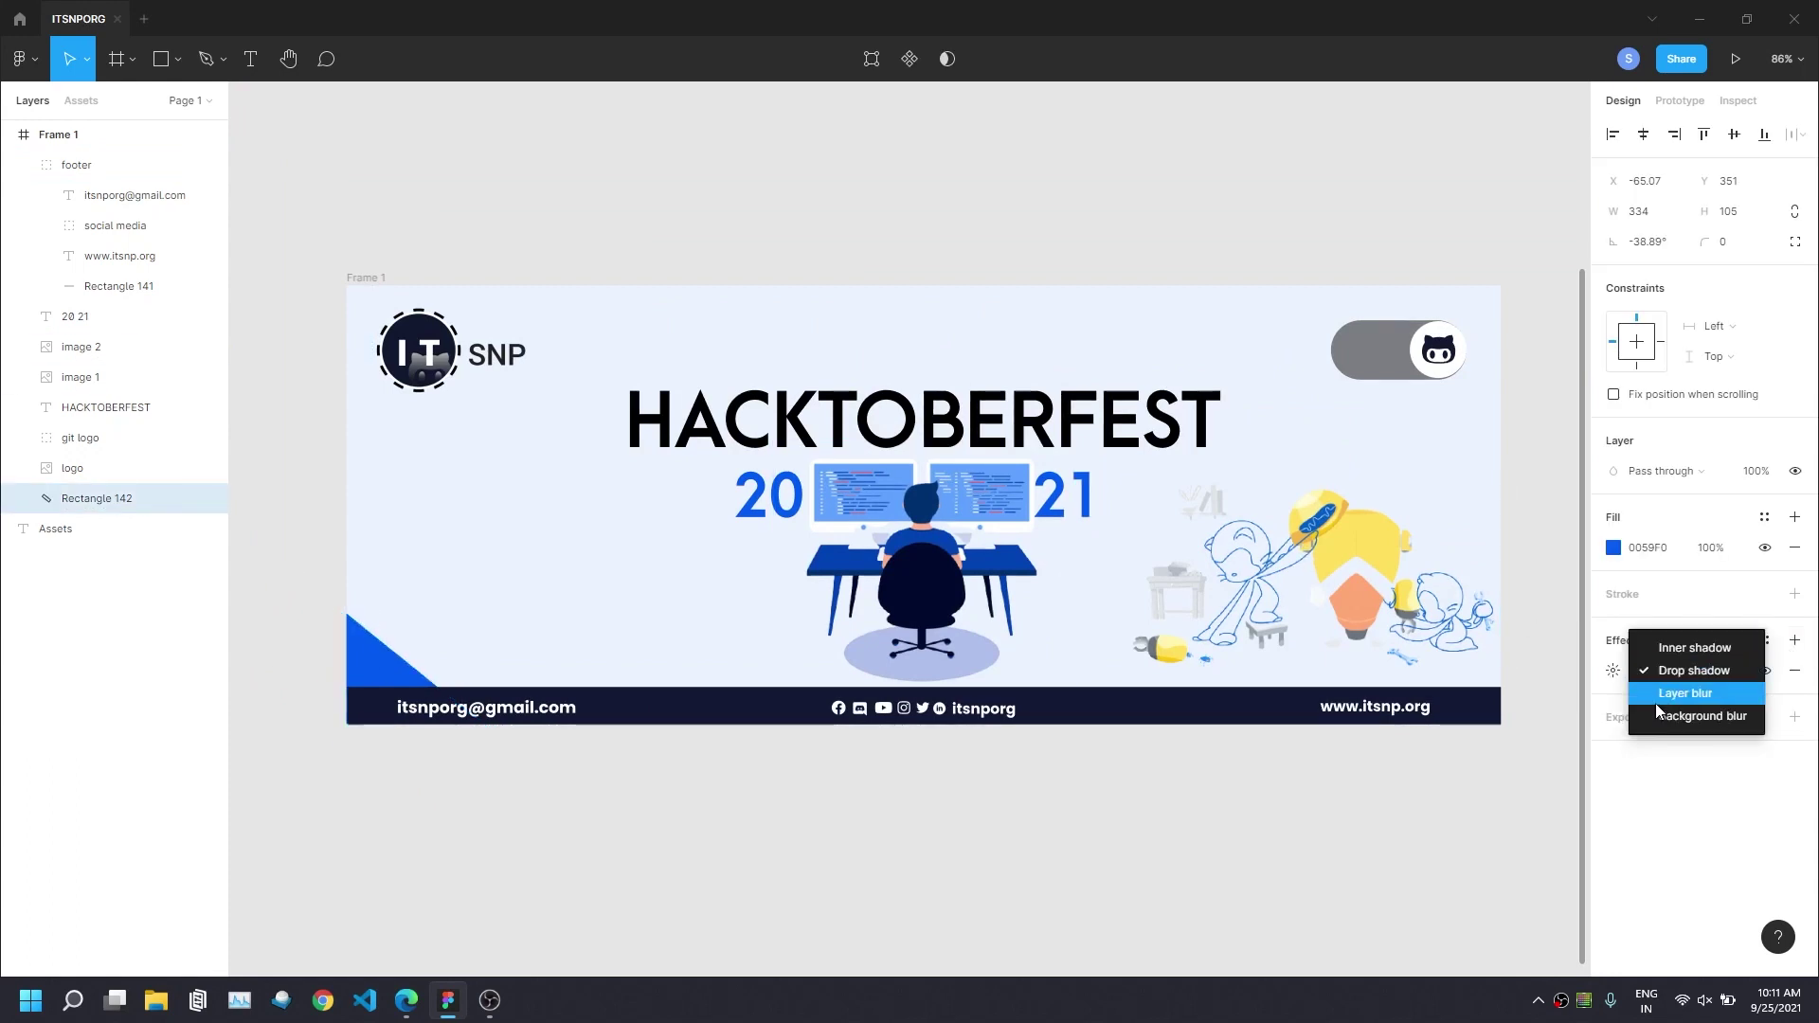
pyautogui.click(1613, 670)
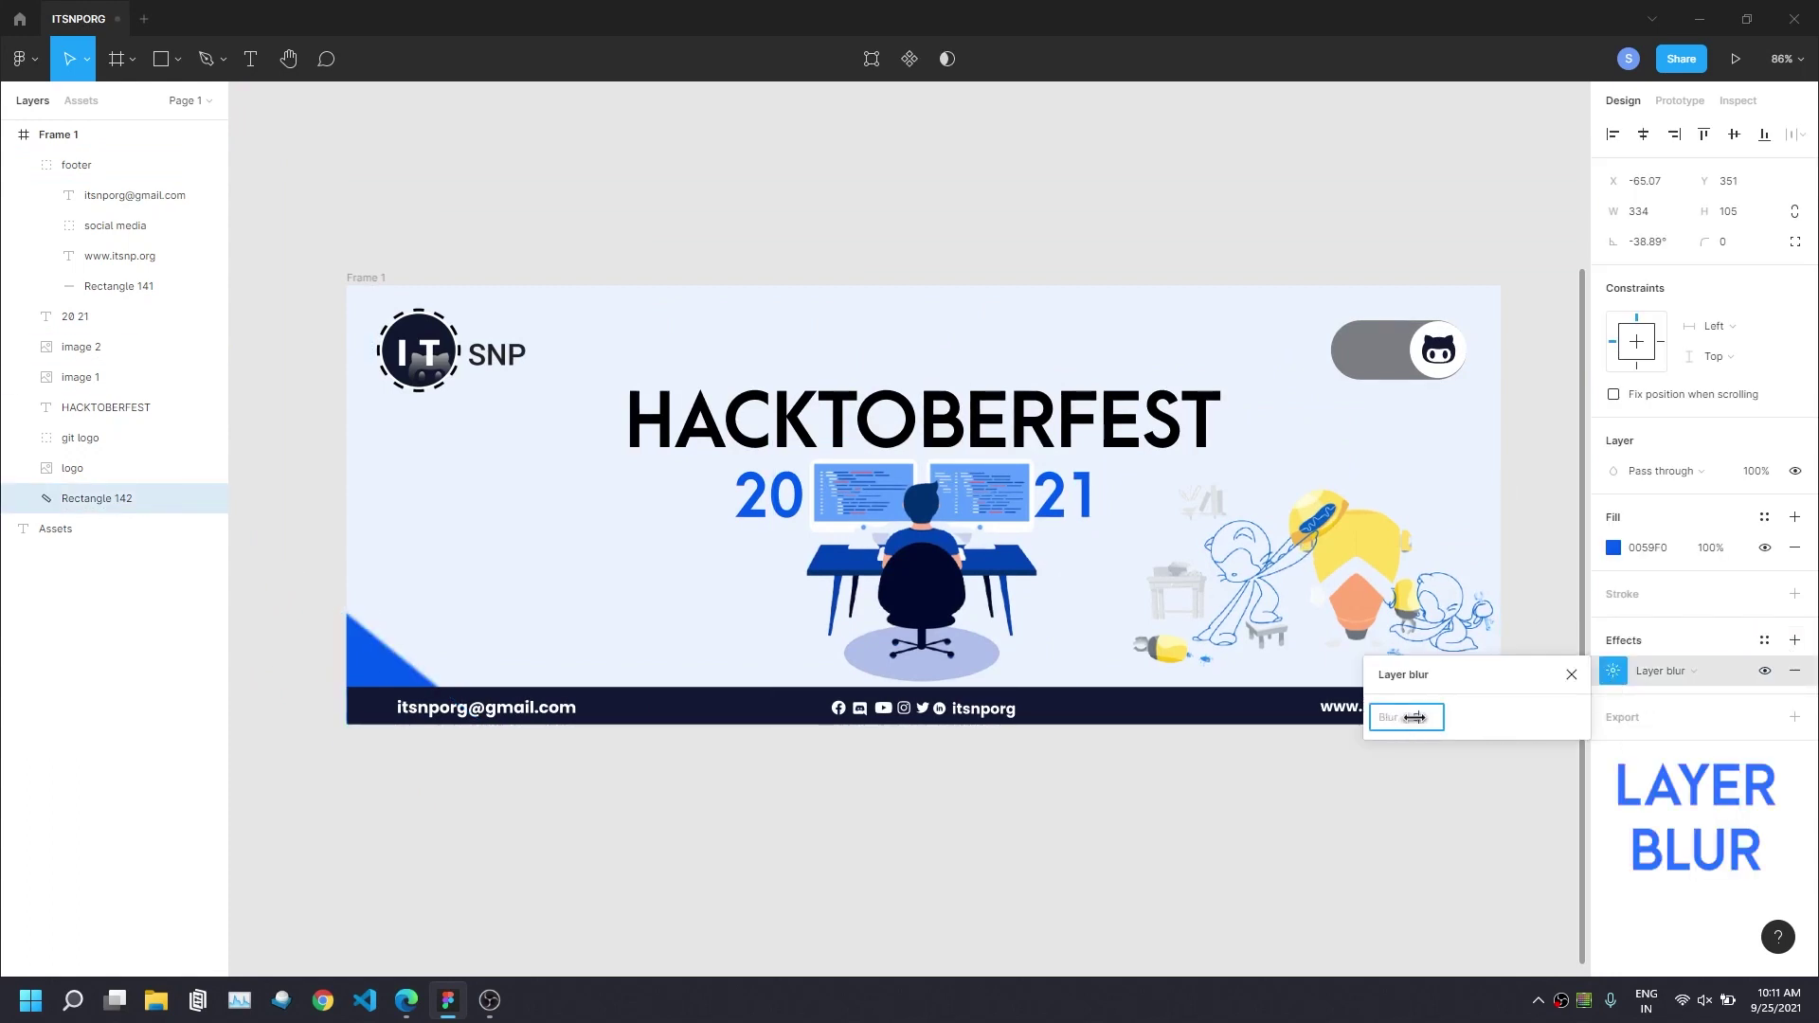
pyautogui.click(1572, 675)
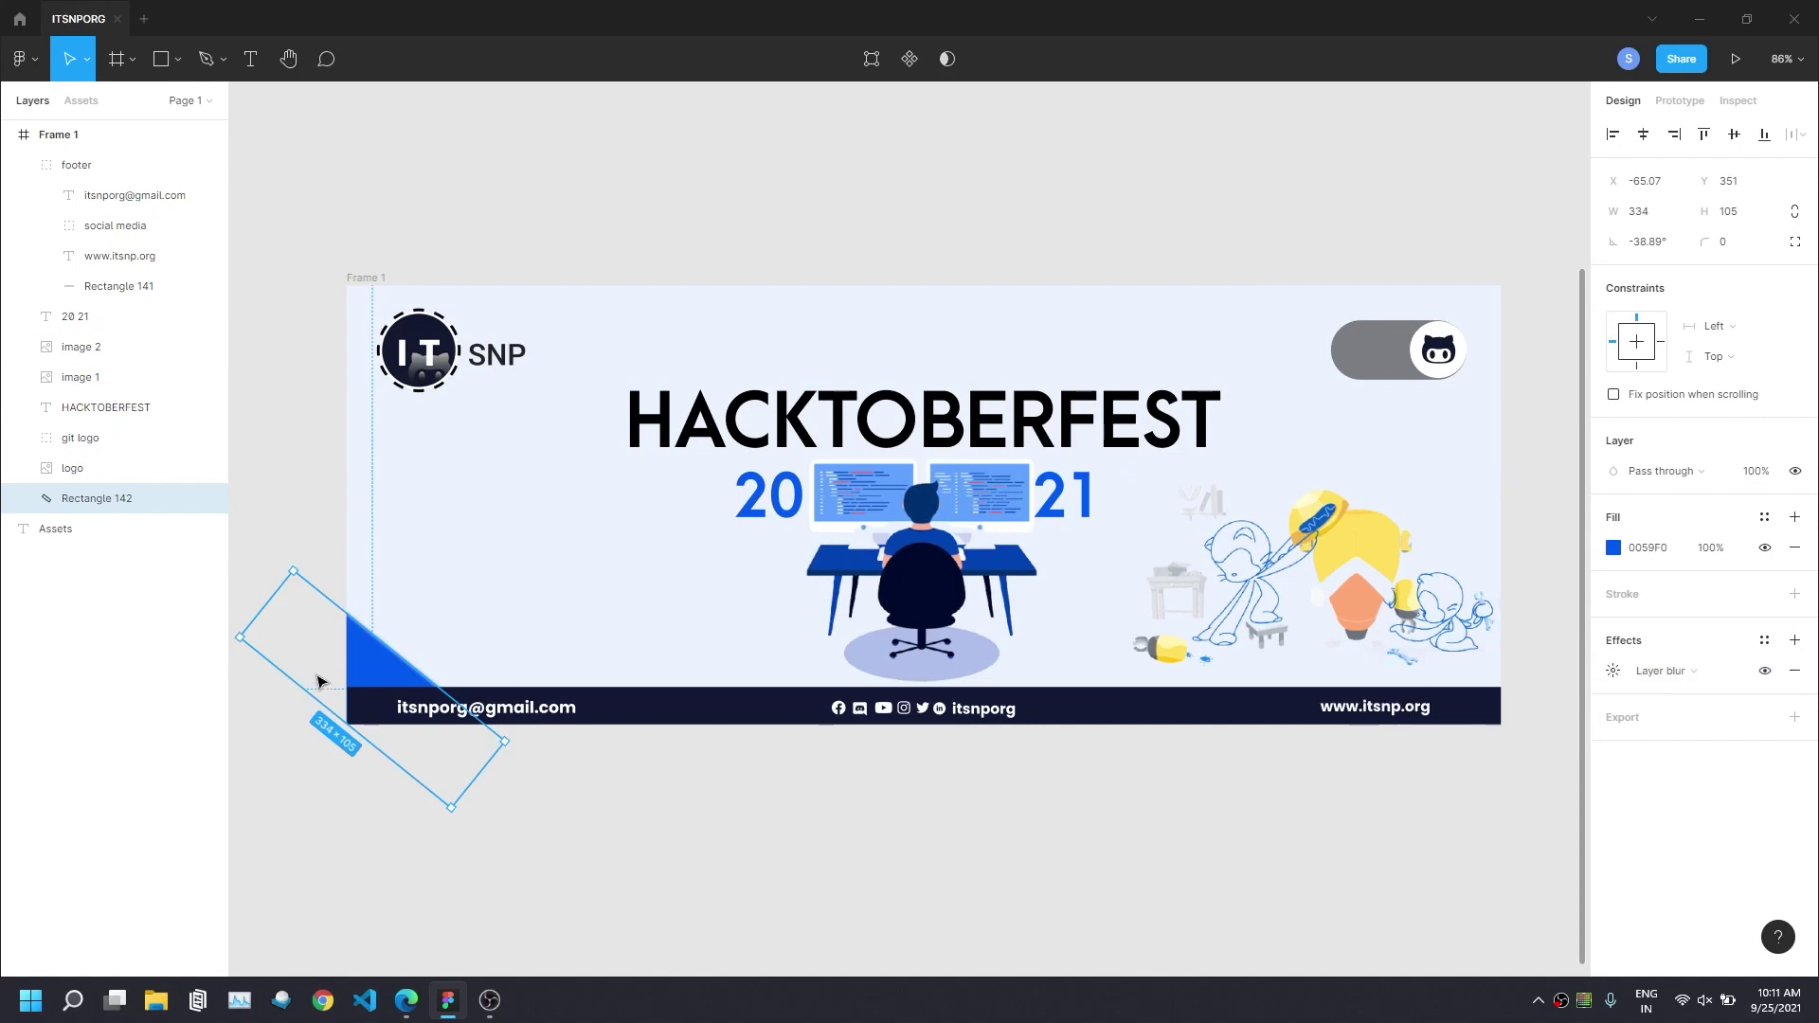
pyautogui.moveTo(377, 657)
pyautogui.mouseDown()
pyautogui.moveTo(1505, 294)
pyautogui.moveTo(1482, 326)
pyautogui.moveTo(1489, 311)
pyautogui.mouseUp()
pyautogui.click(986, 300)
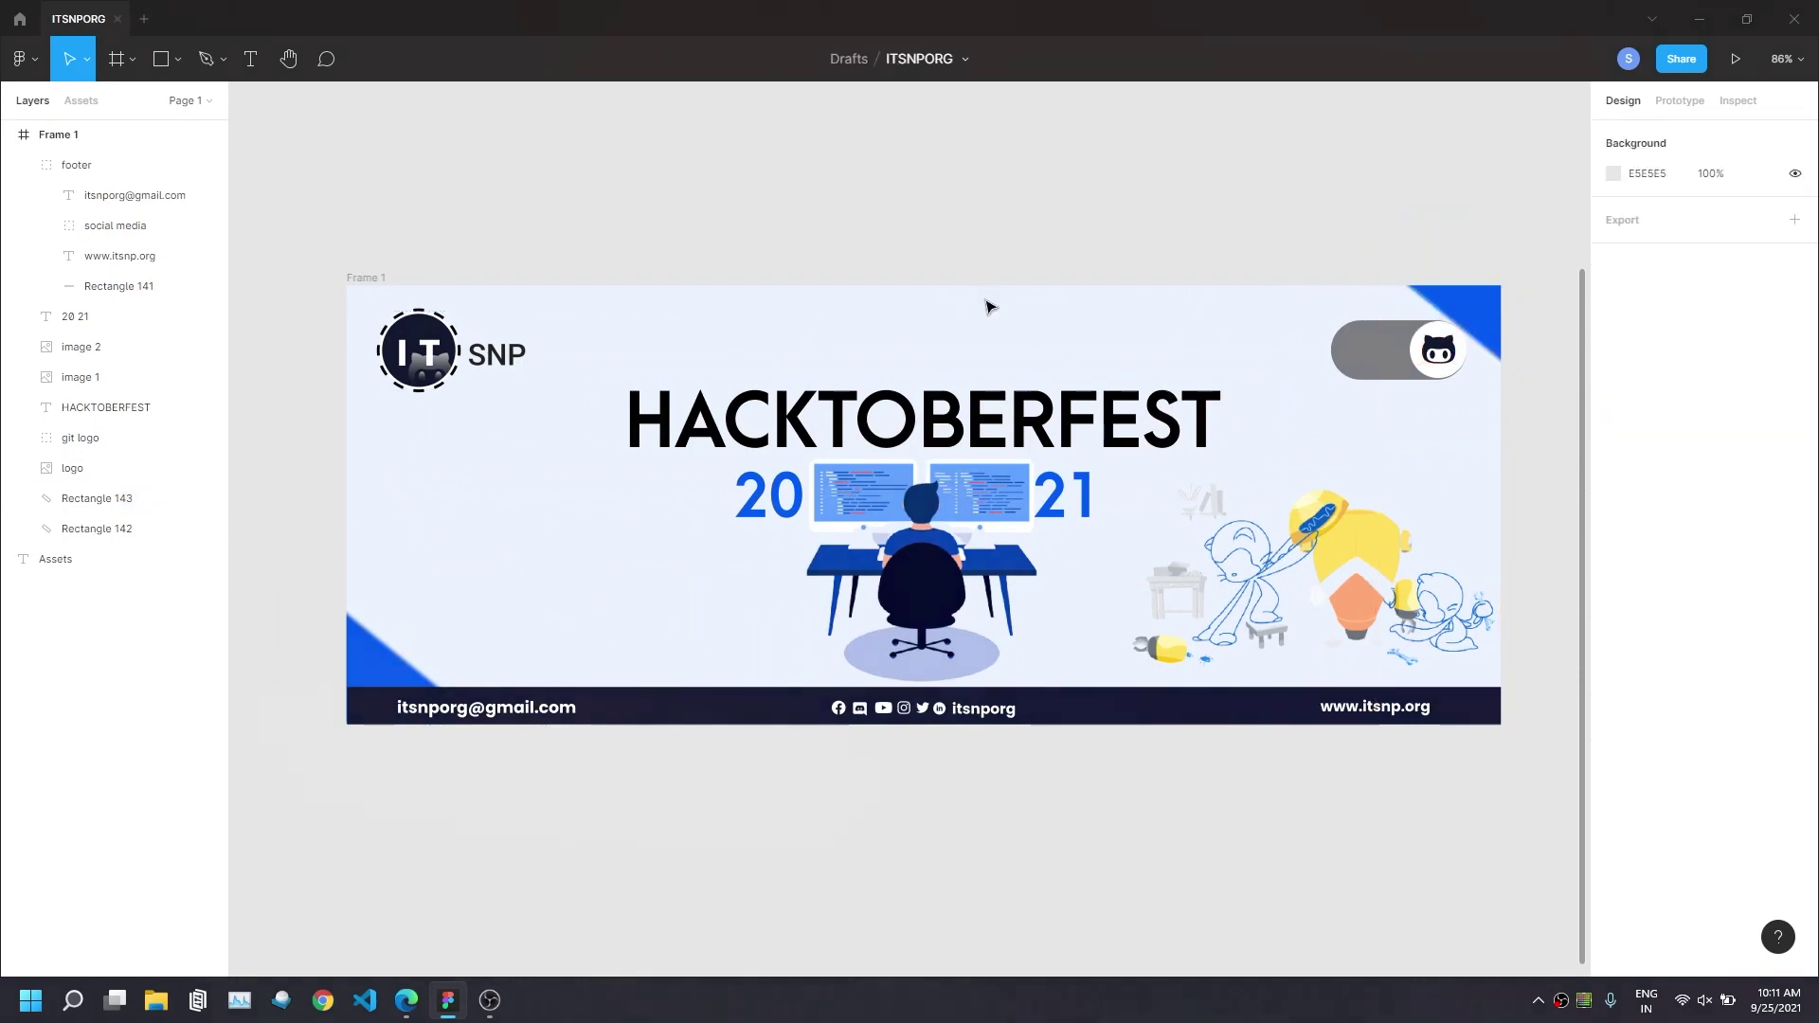